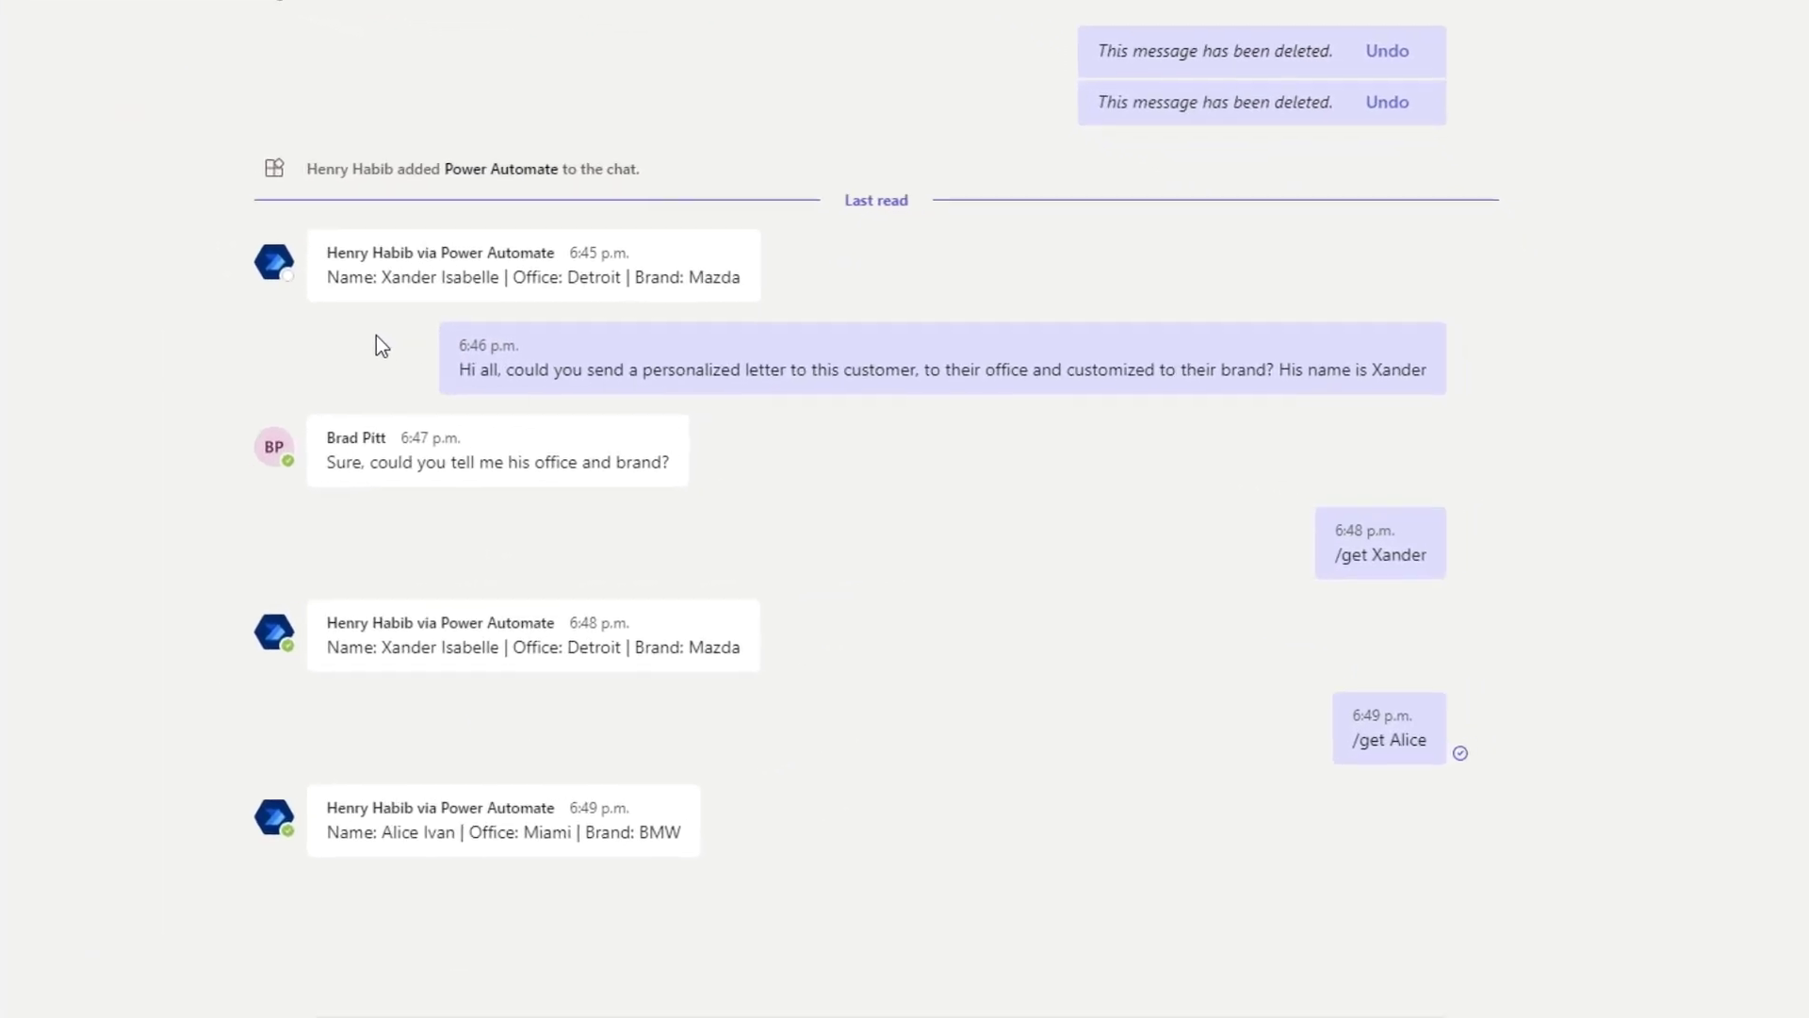
{"action": "left_click", "coordinate": [307, 167]}
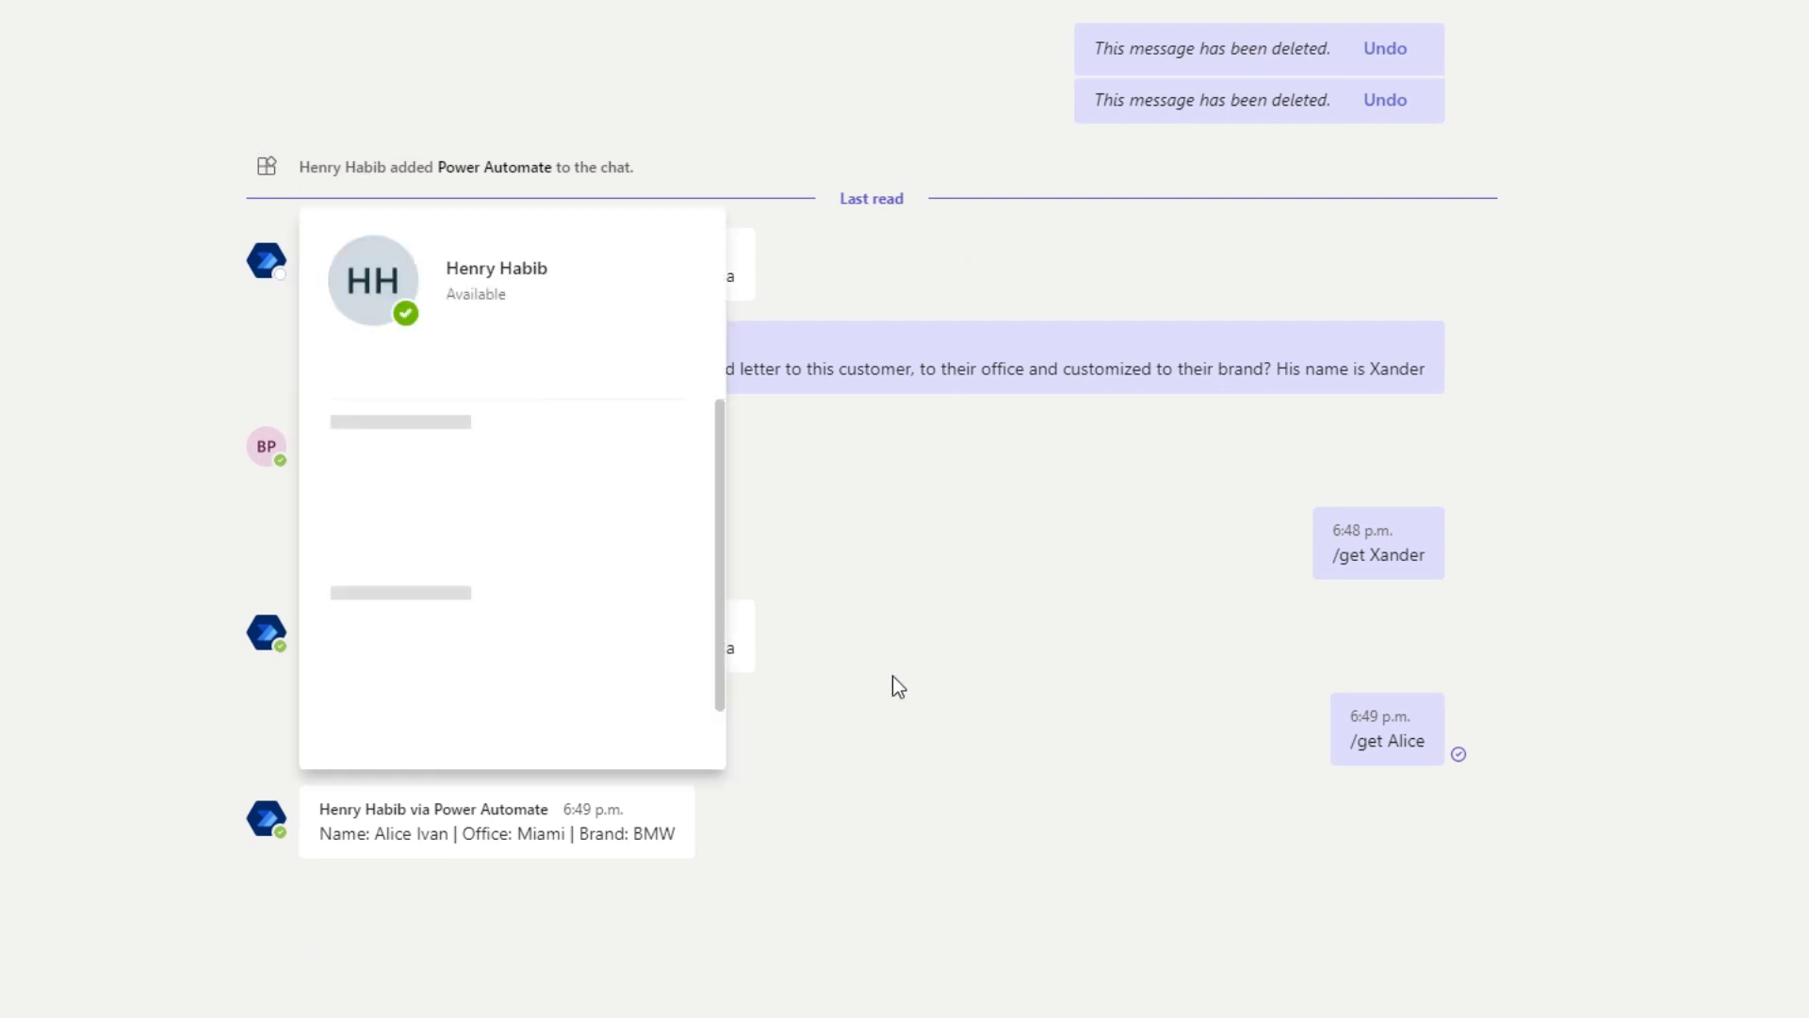
{"action": "left_click", "coordinate": [935, 765]}
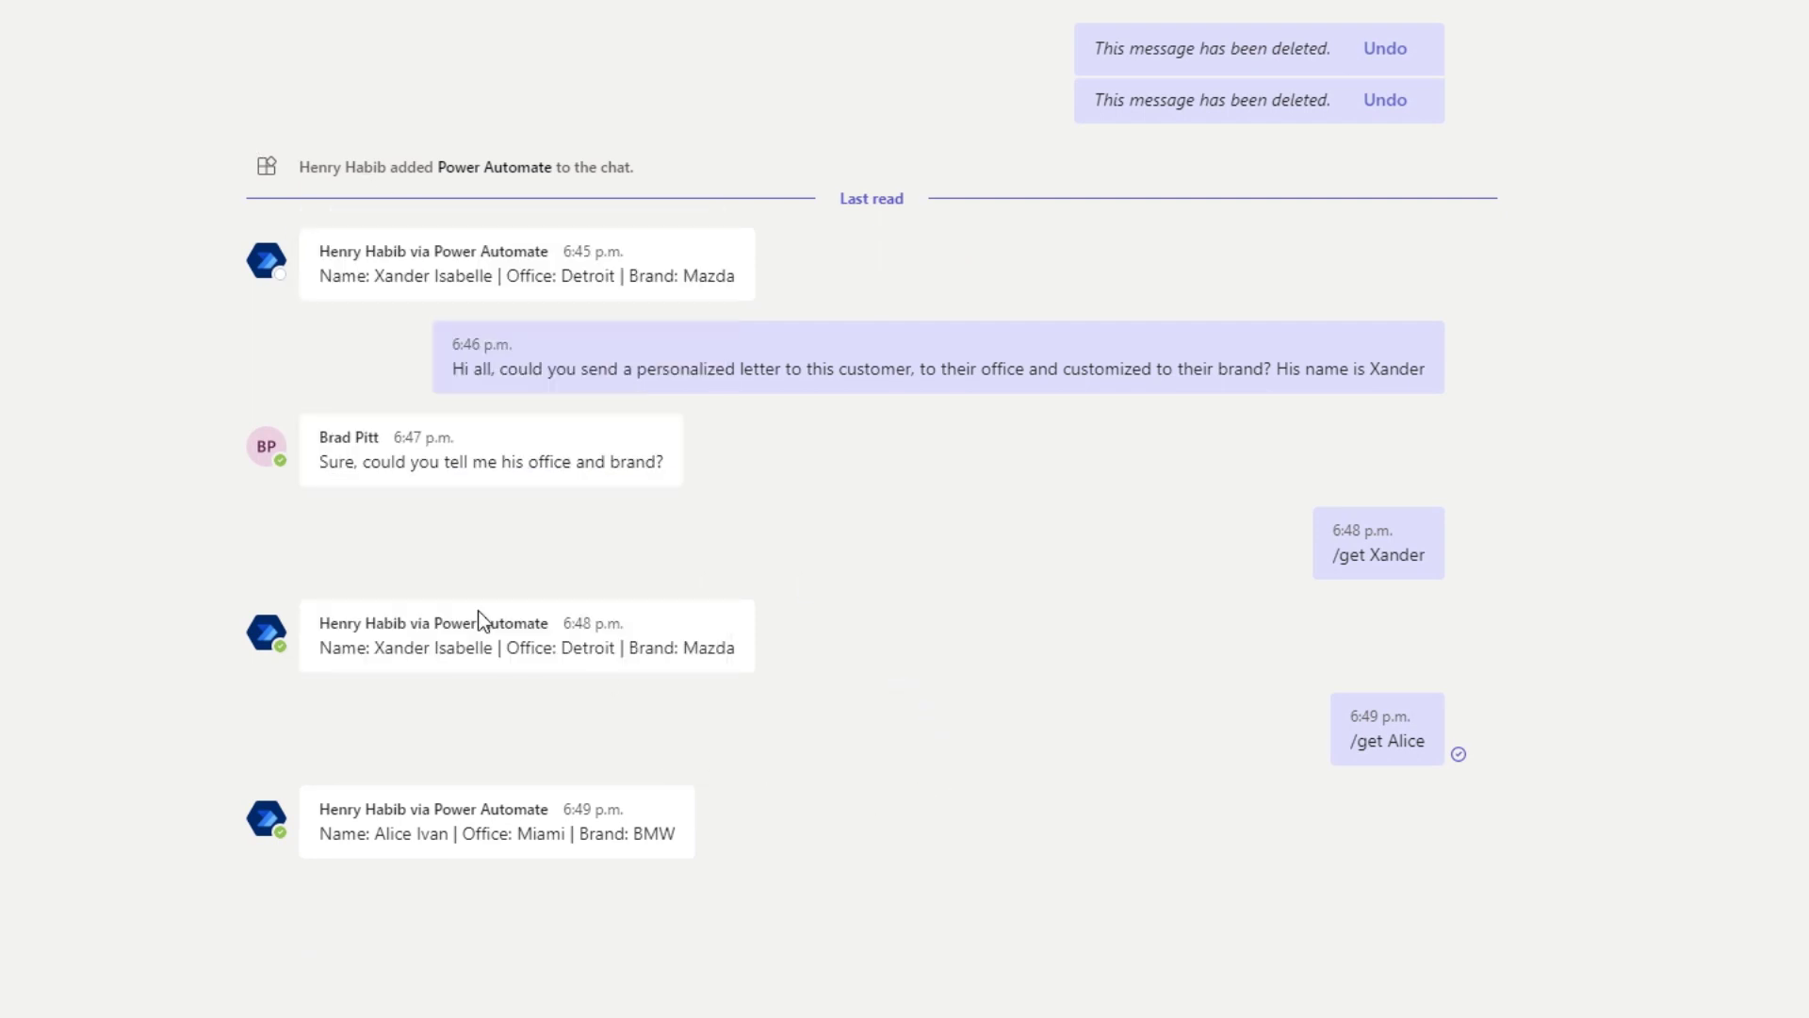
{"action": "mouse_move", "coordinate": [671, 443]}
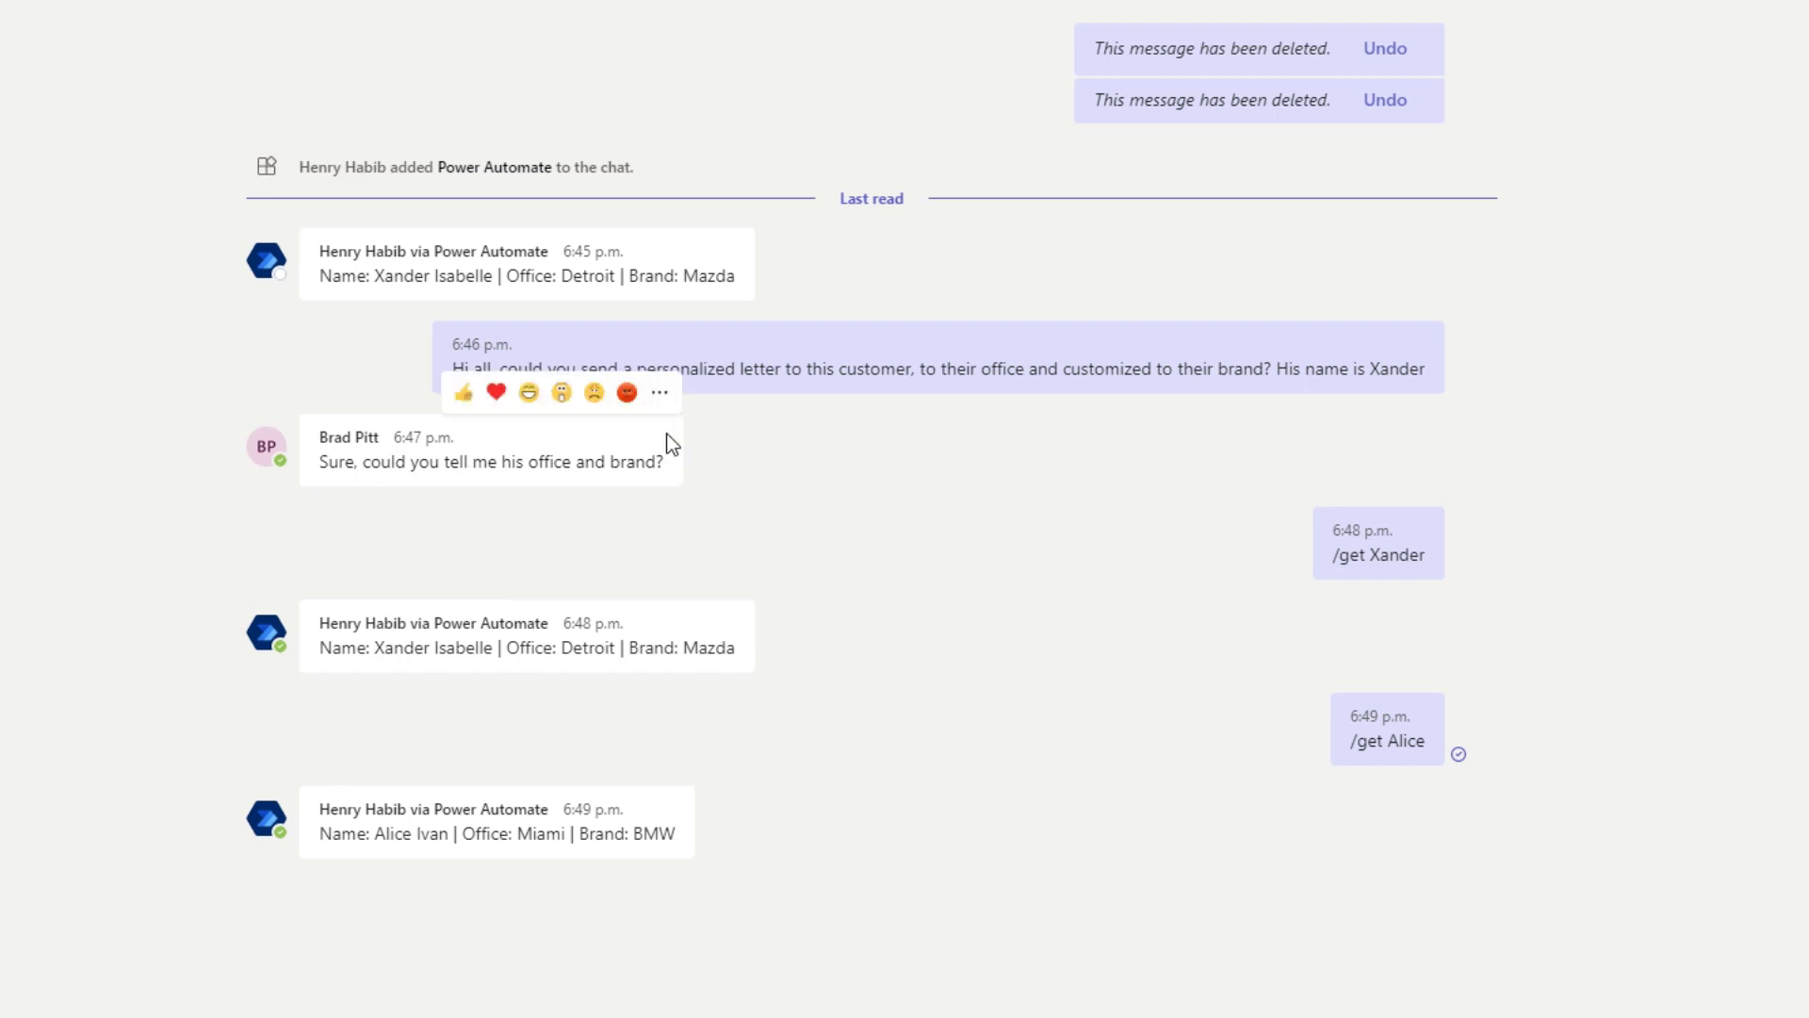
{"action": "left_click", "coordinate": [660, 393]}
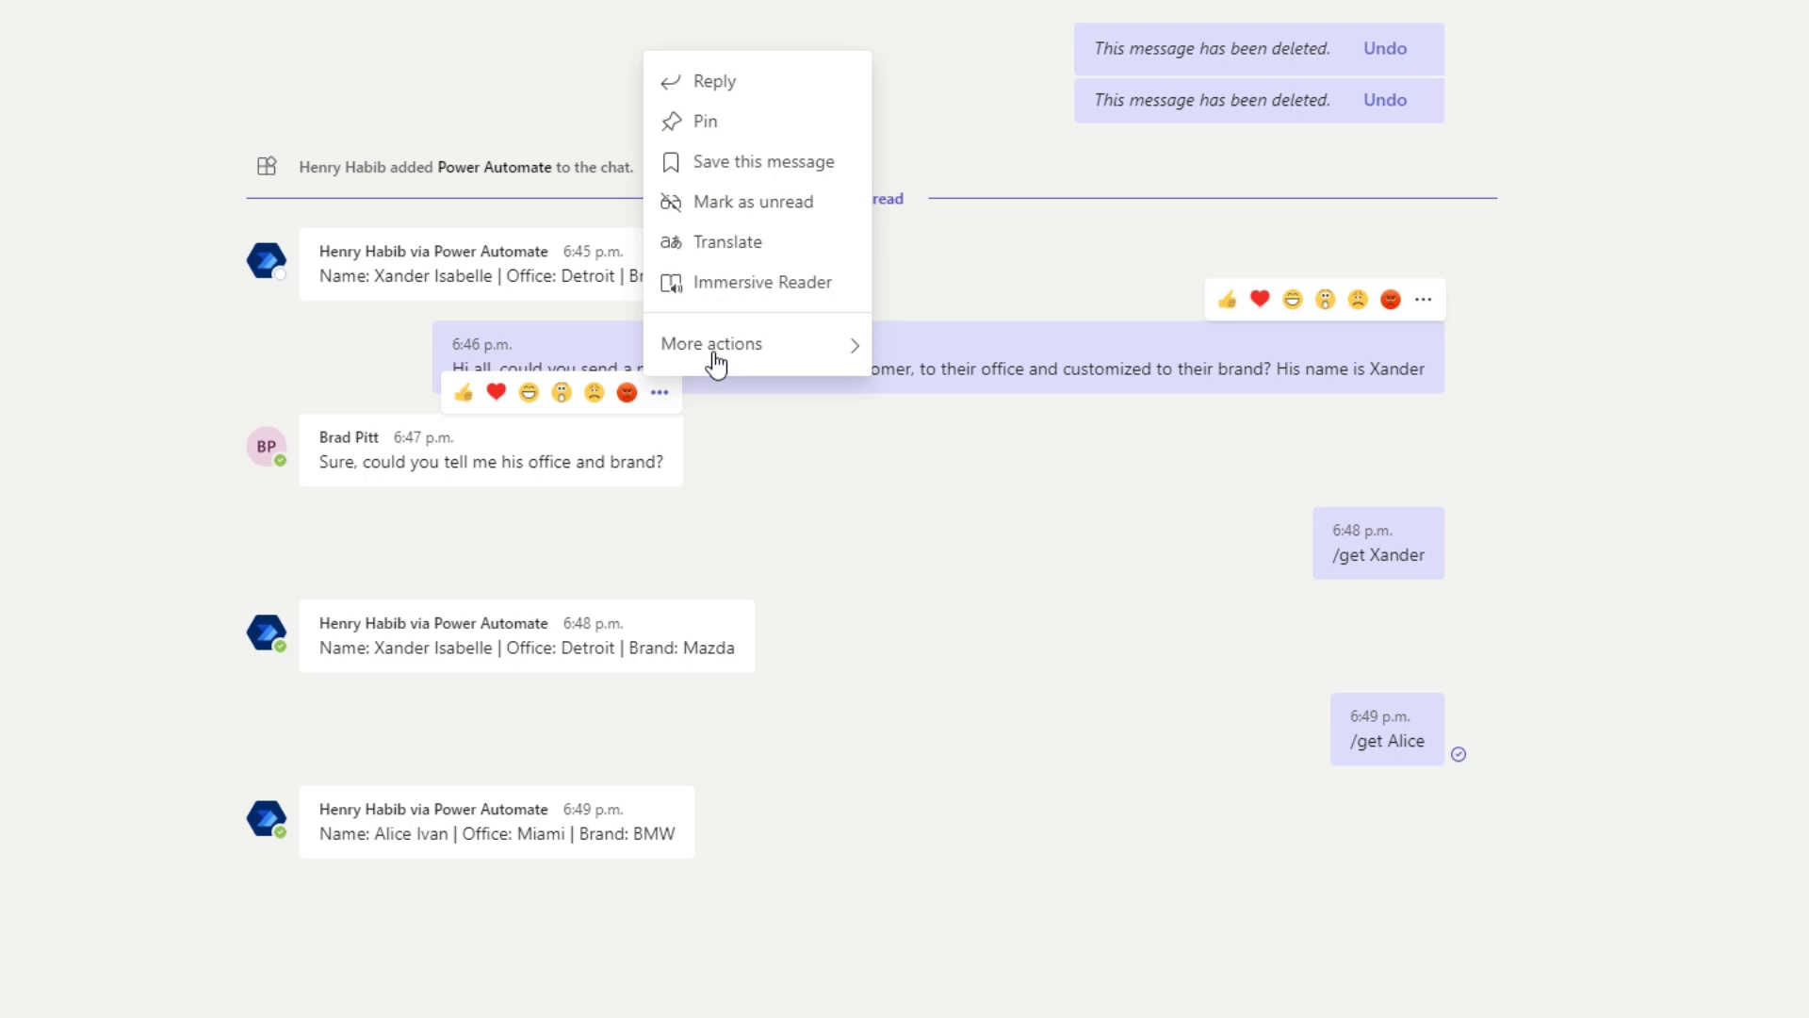
{"action": "mouse_move", "coordinate": [716, 362]}
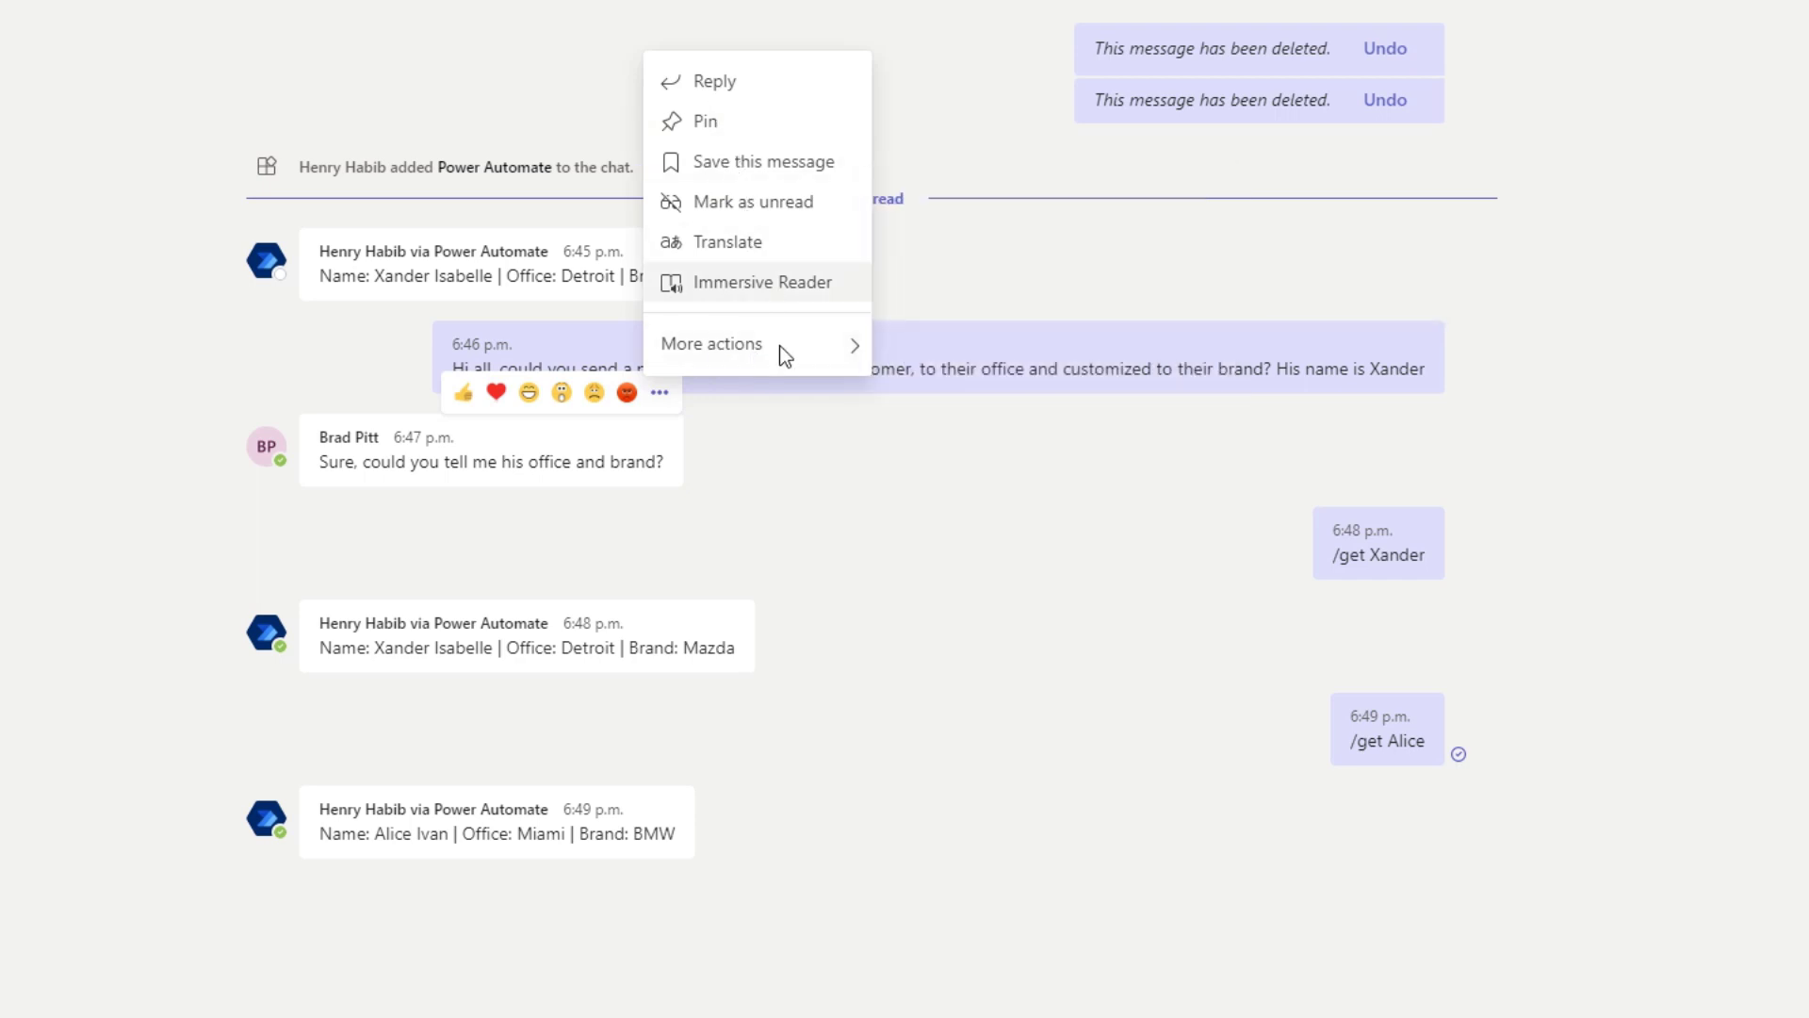
{"action": "mouse_move", "coordinate": [790, 360]}
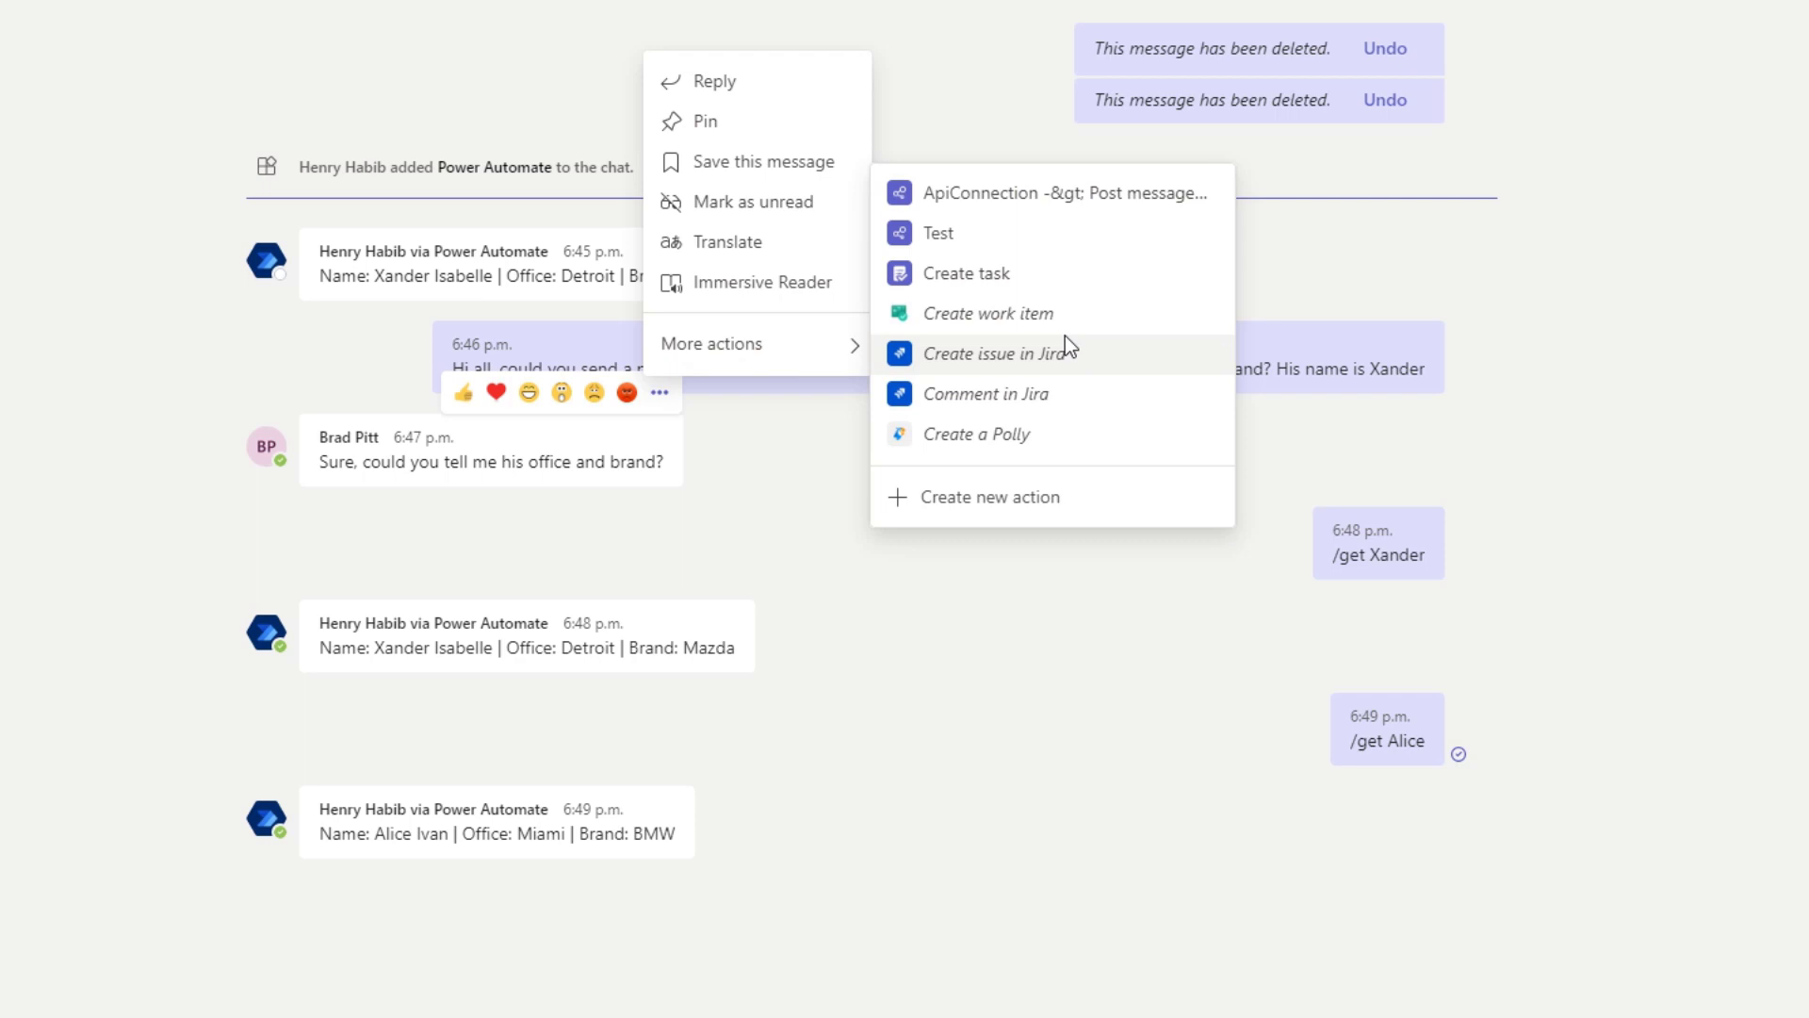
{"action": "left_click", "coordinate": [1015, 241]}
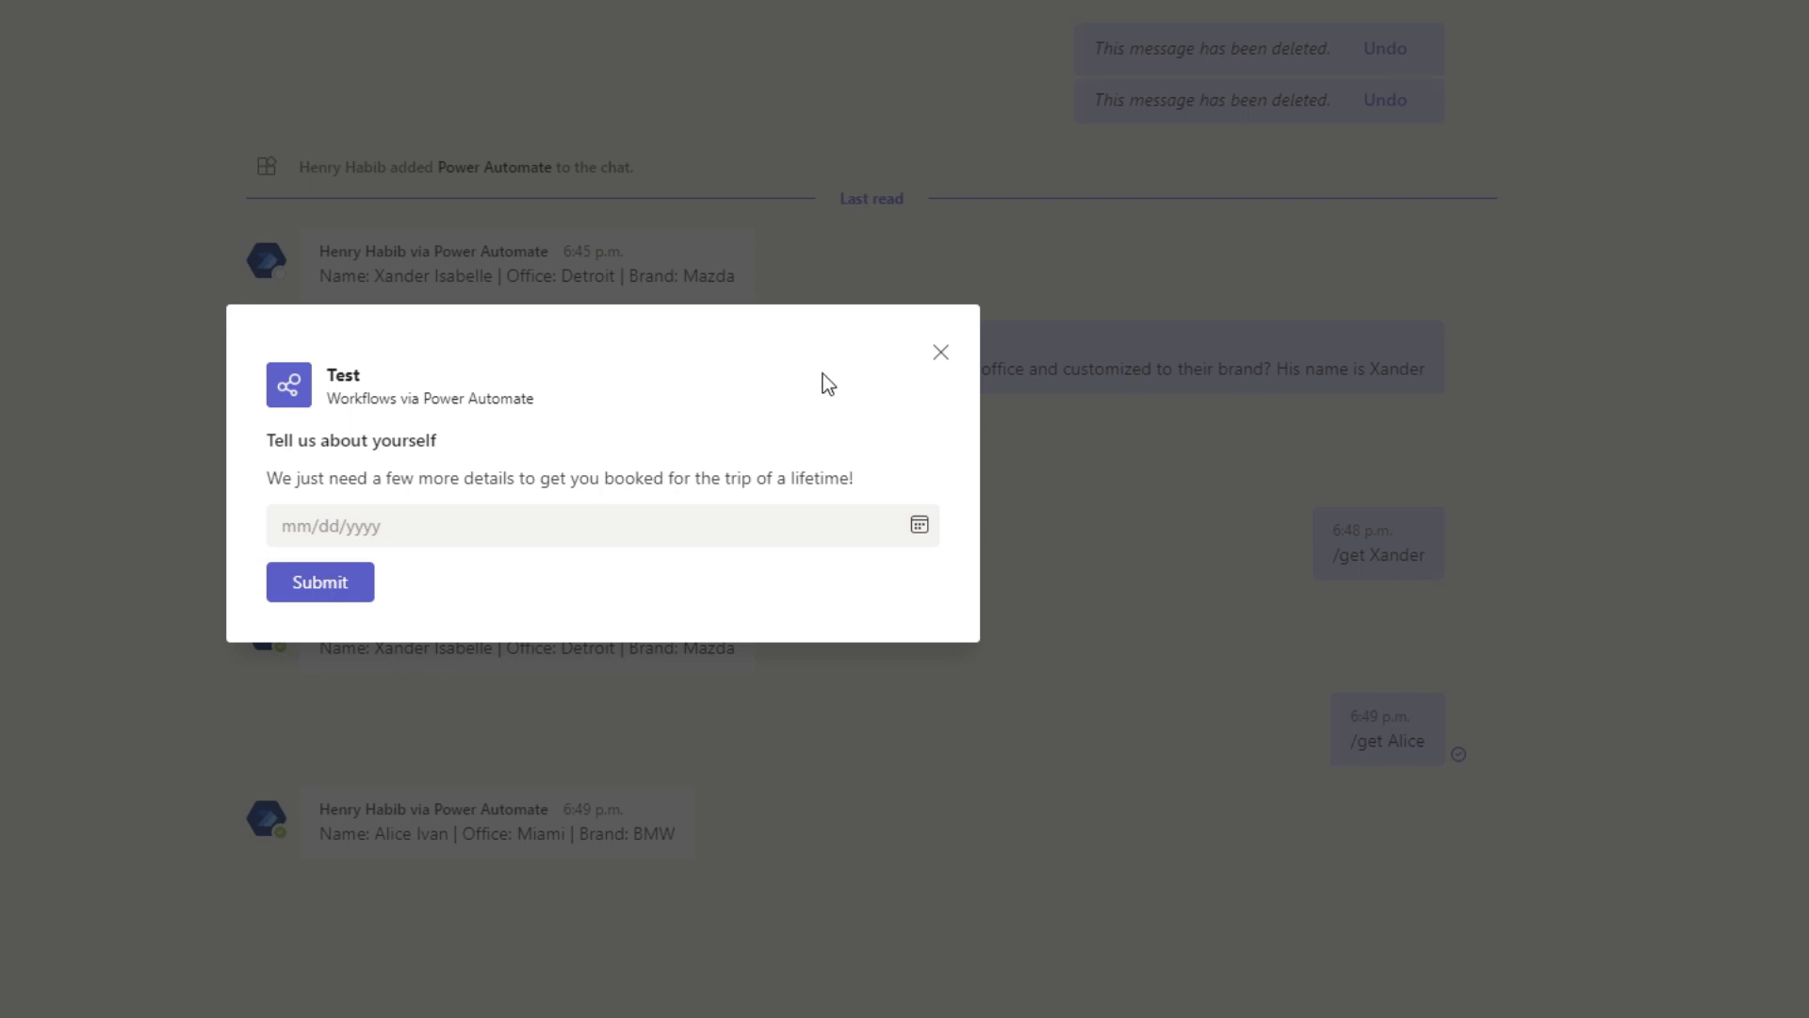
{"action": "left_click", "coordinate": [938, 355]}
- Run the Test workflow on the chat message asking for the office and brand, and submit it with the date May 13, 2022
{"action": "mouse_move", "coordinate": [658, 456]}
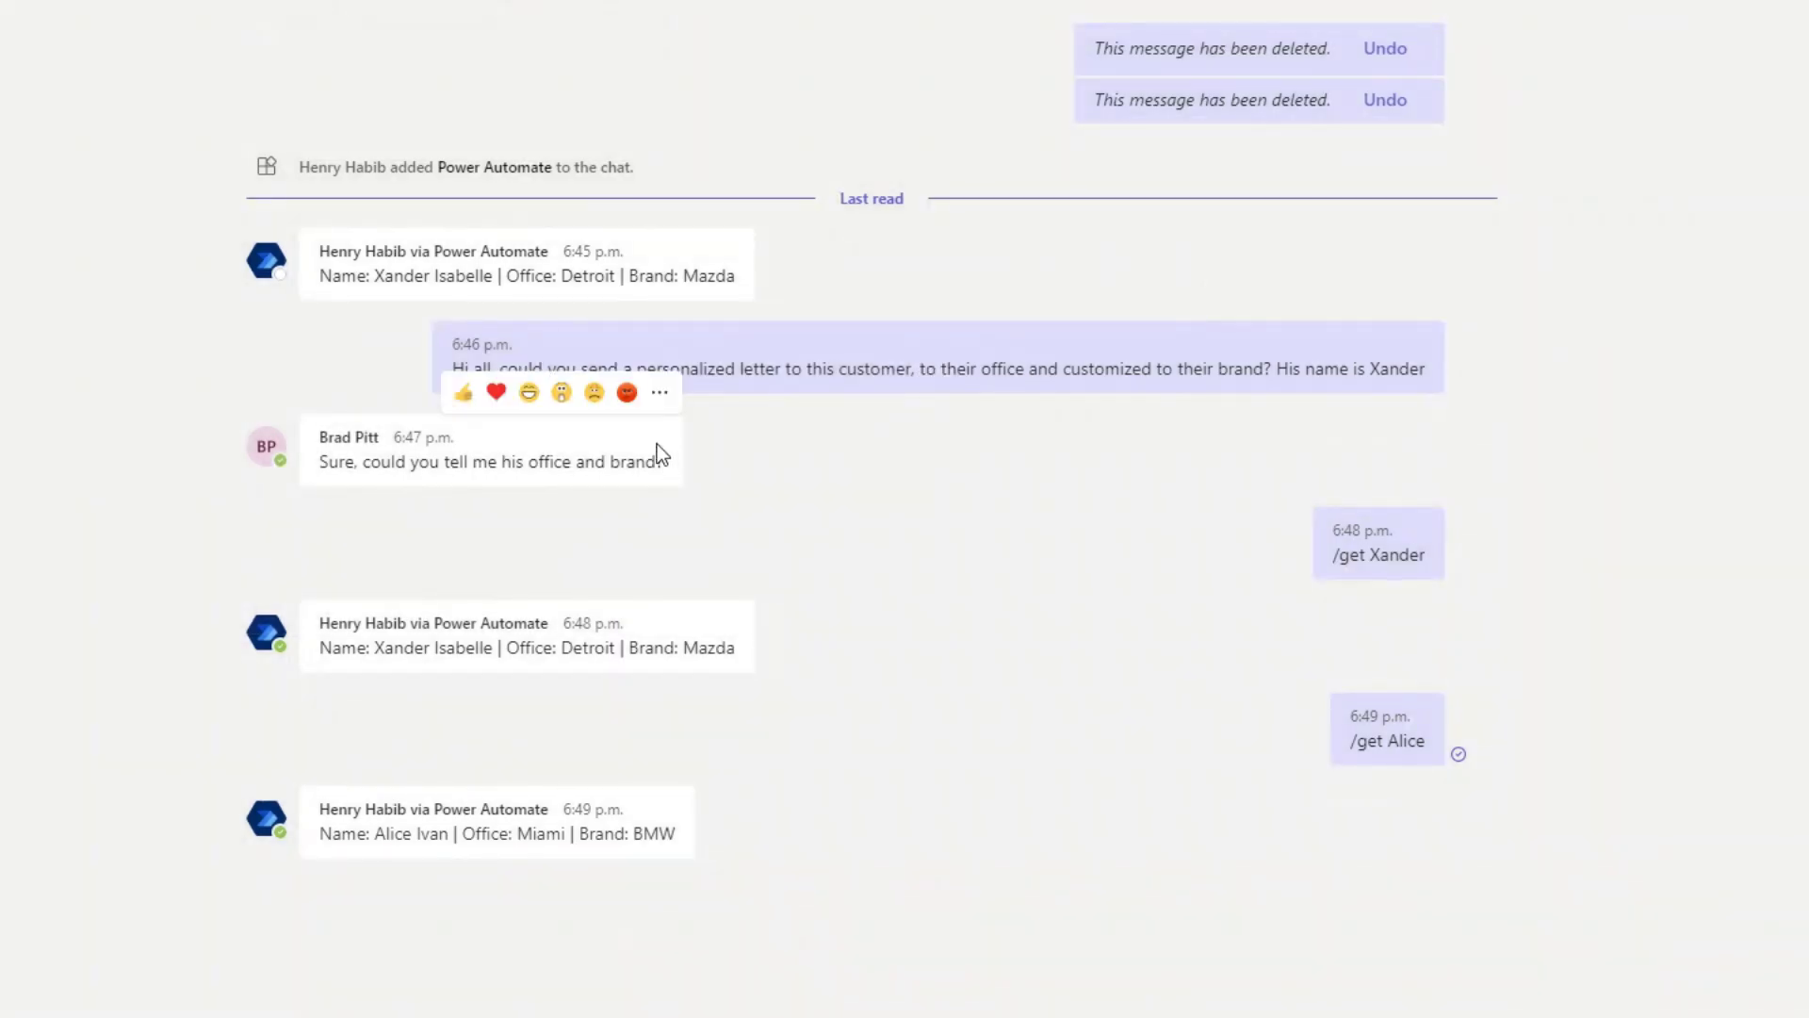
{"action": "left_click", "coordinate": [661, 394]}
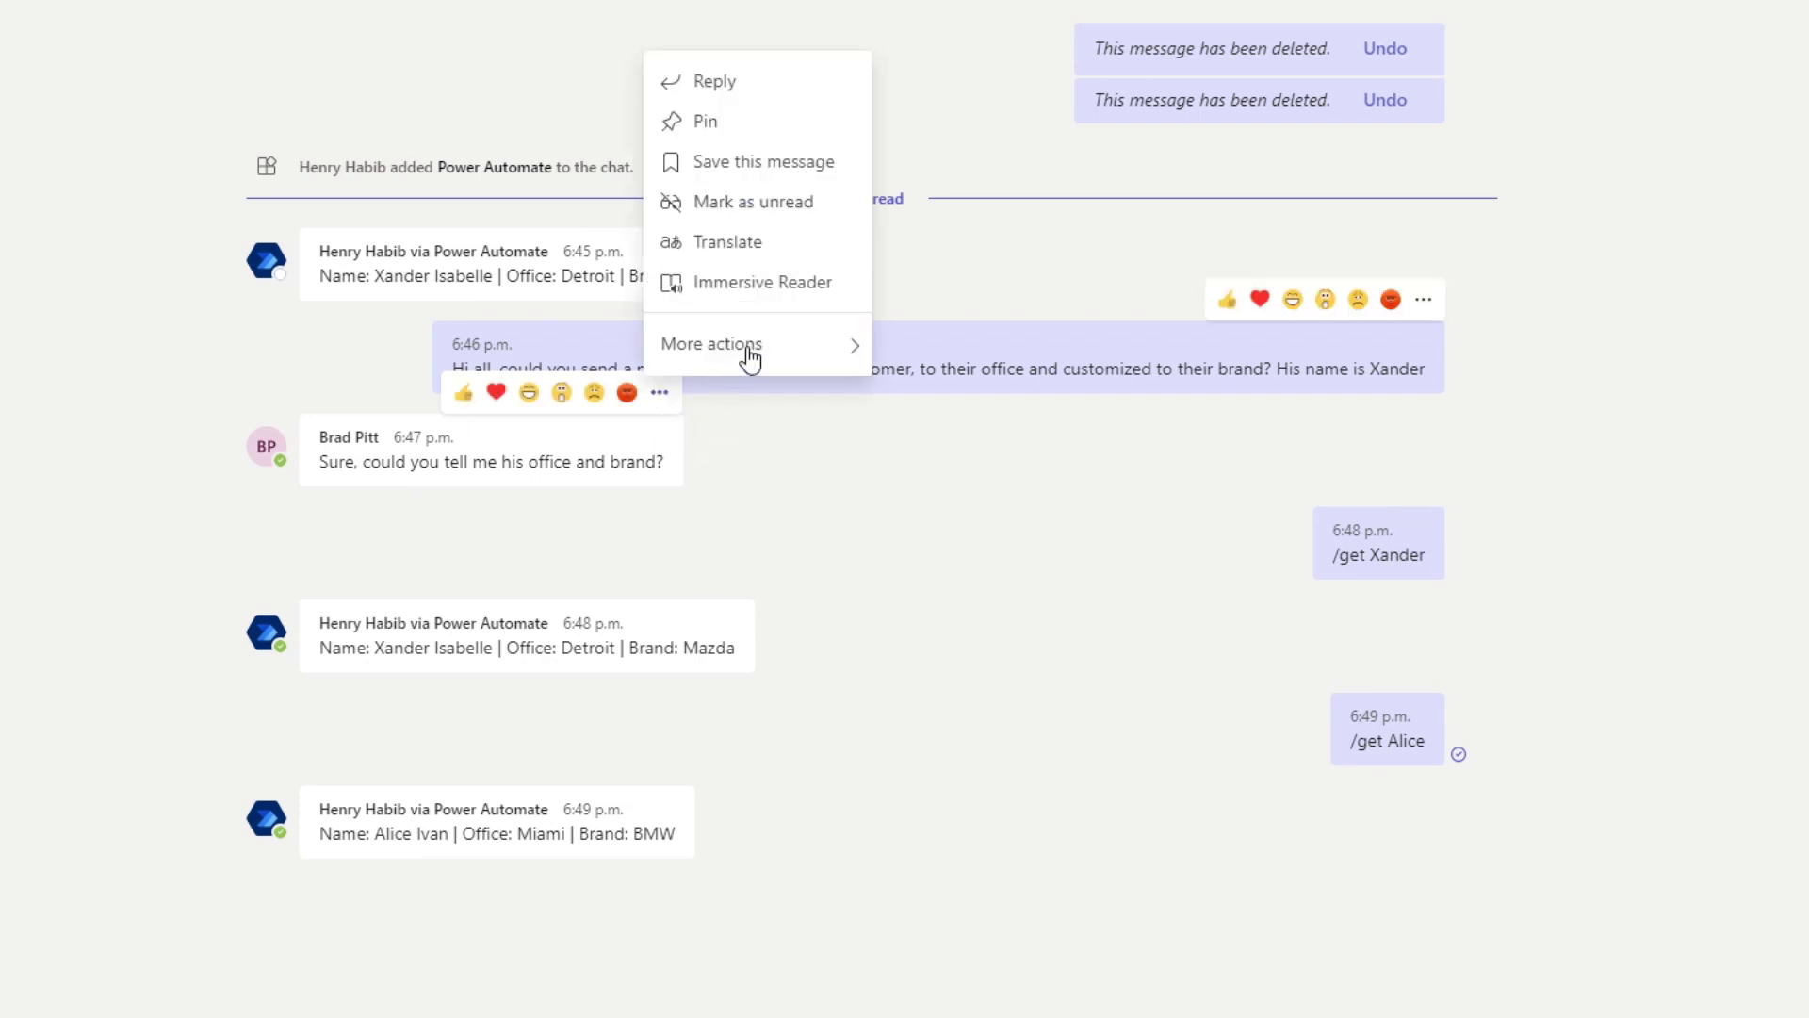
{"action": "left_click", "coordinate": [780, 366]}
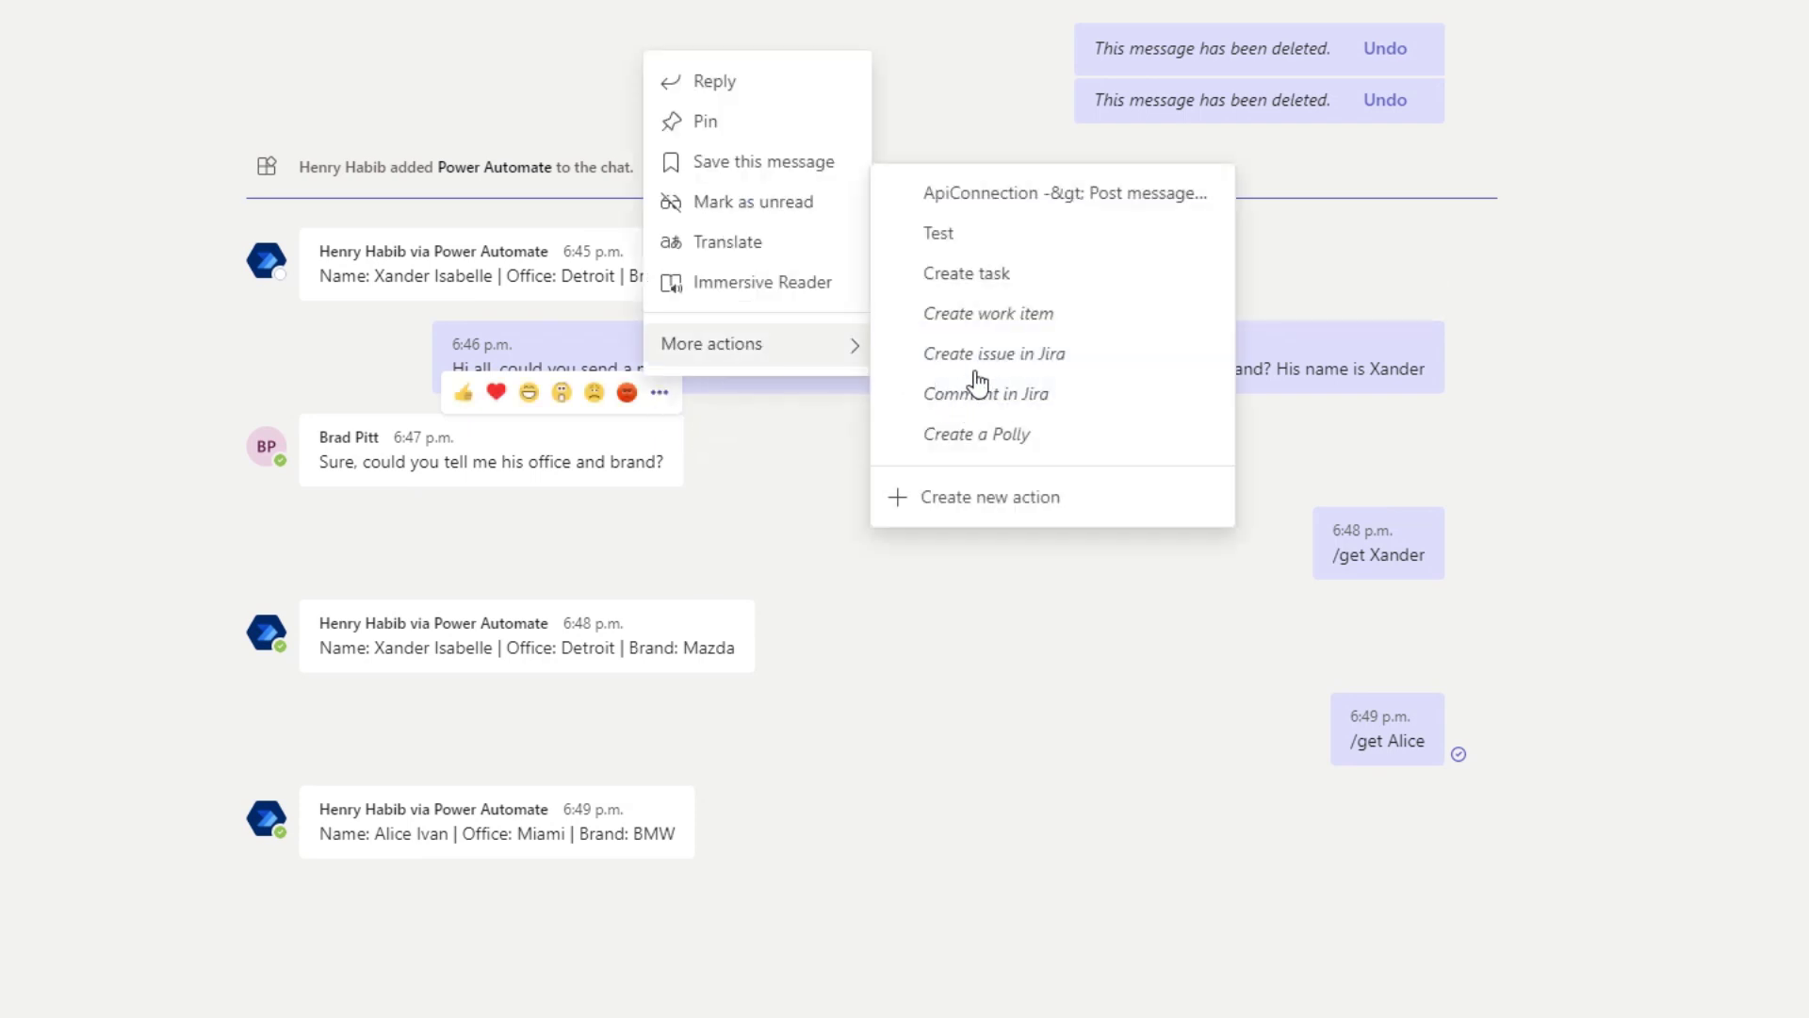
{"action": "left_click", "coordinate": [976, 247]}
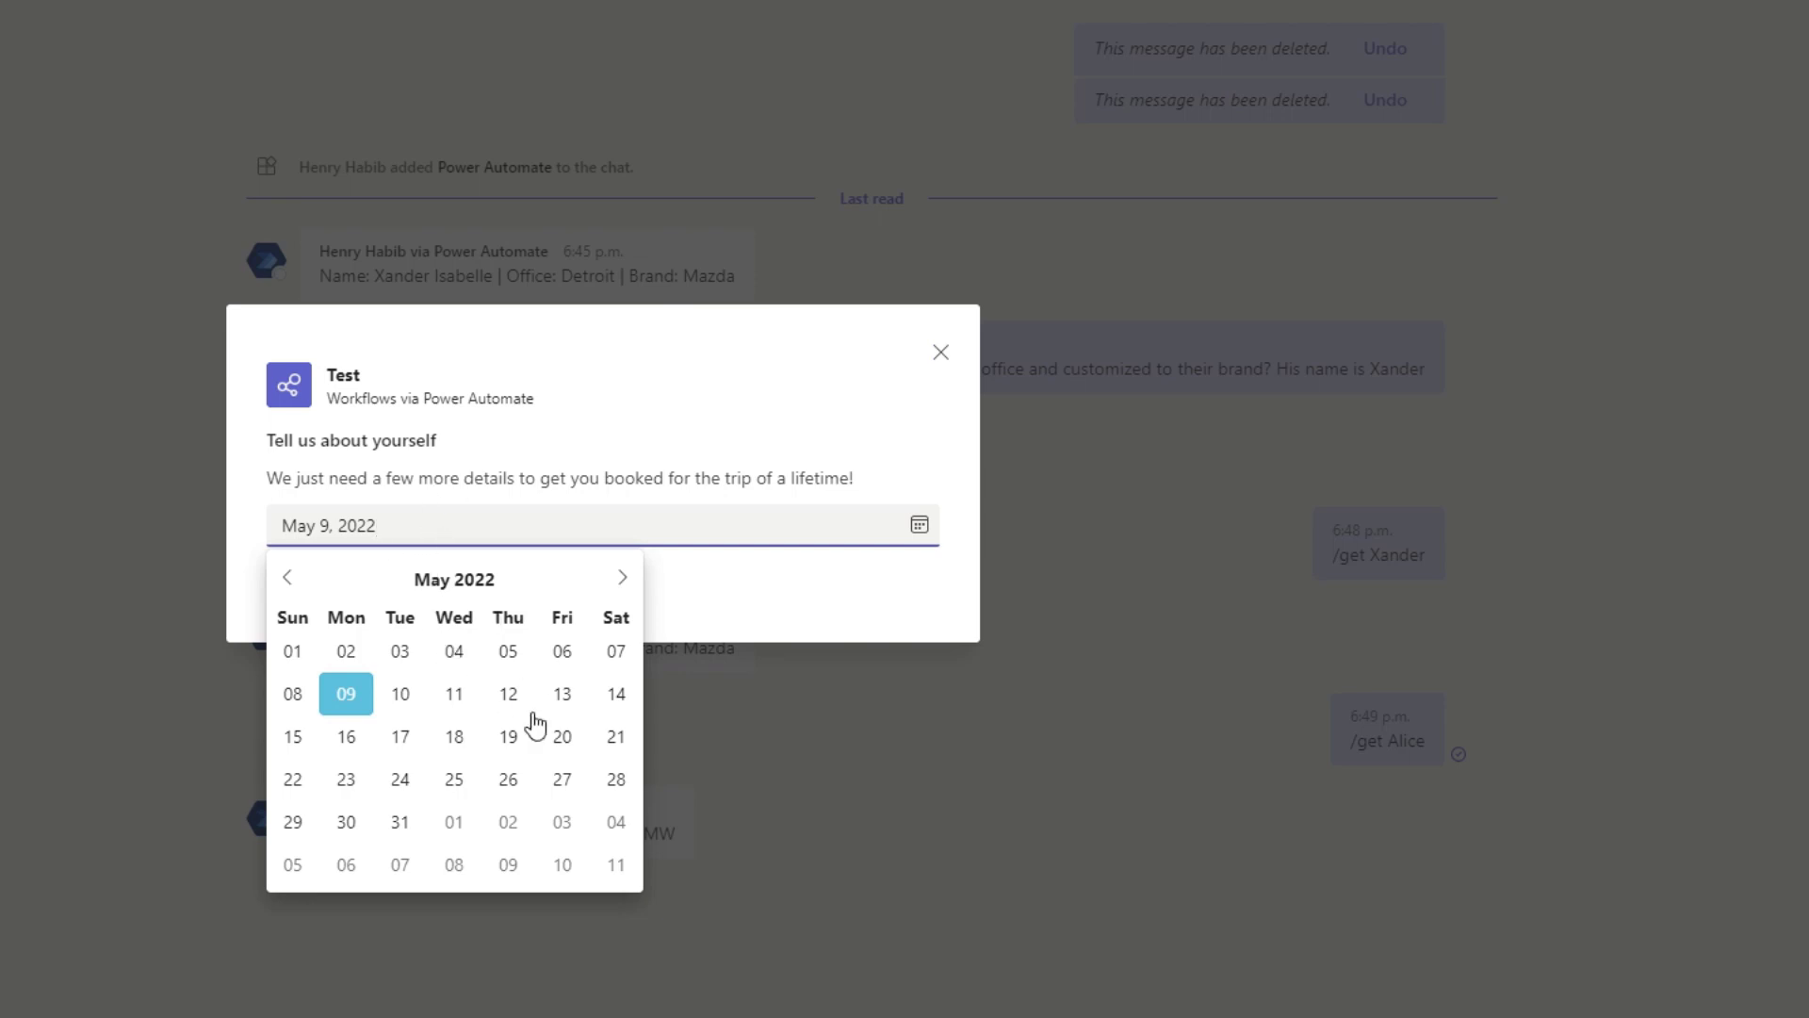
{"action": "left_click", "coordinate": [569, 697]}
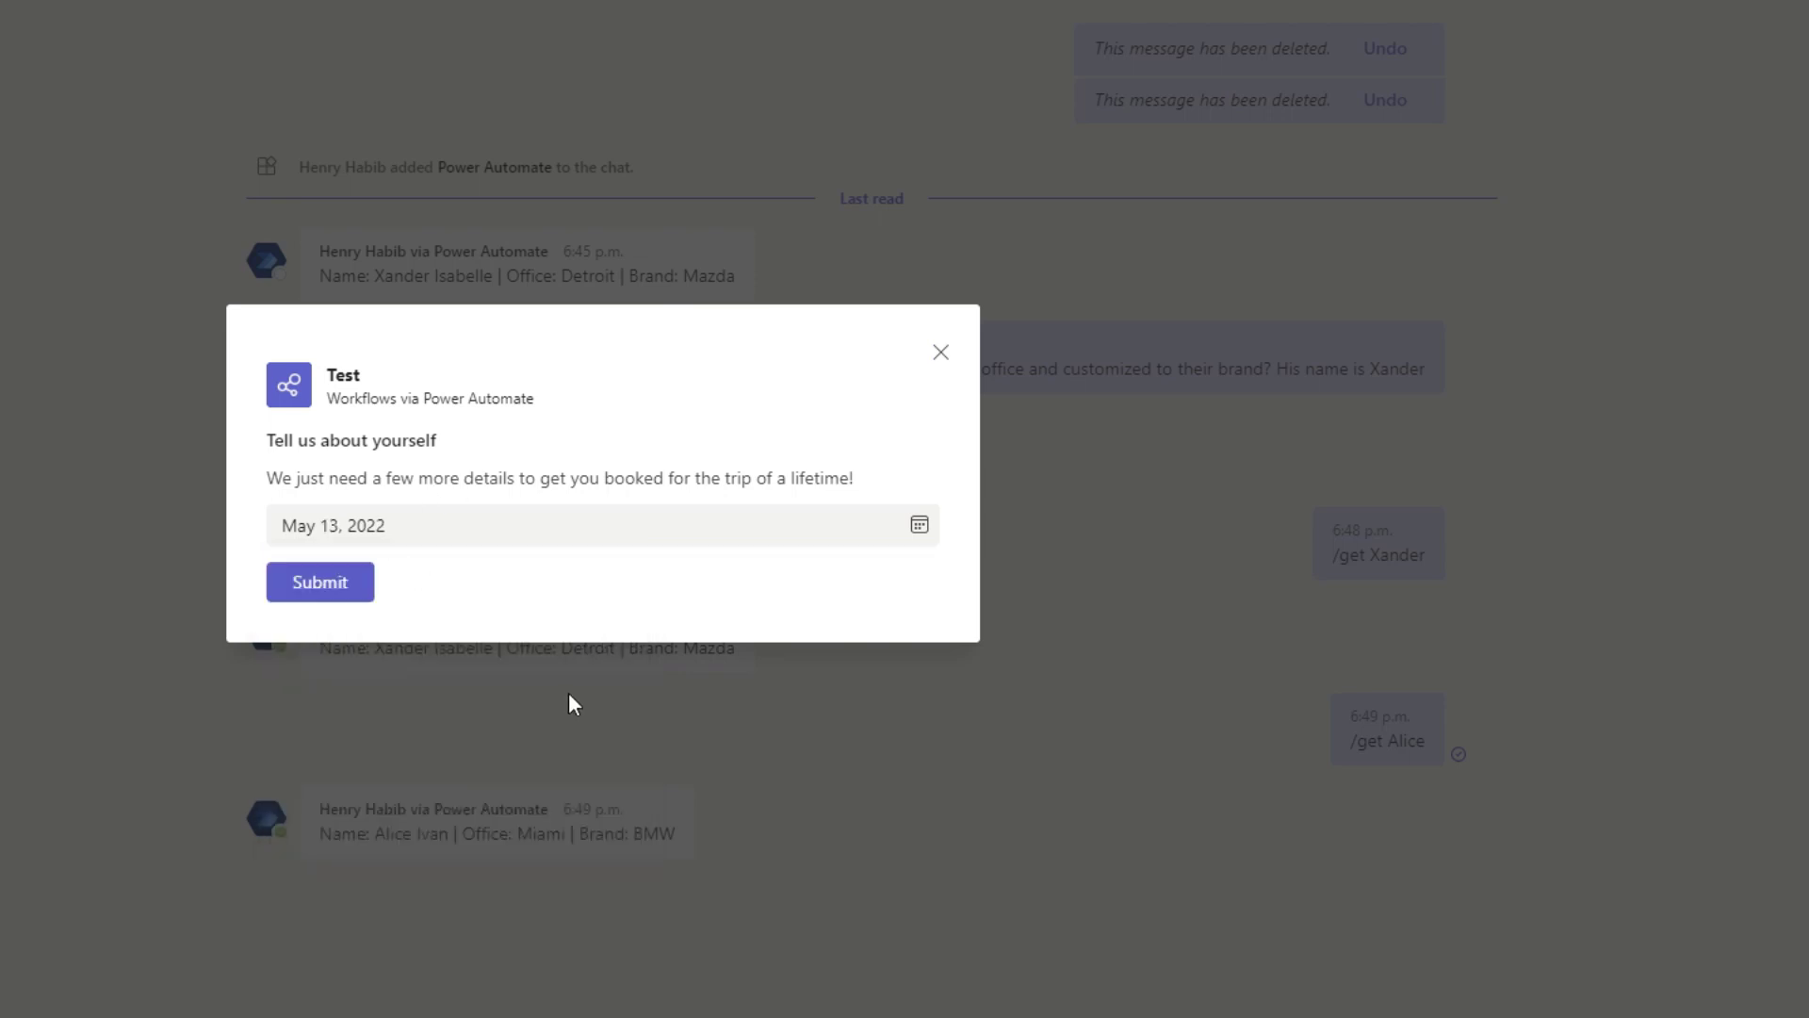
{"action": "left_click", "coordinate": [329, 589]}
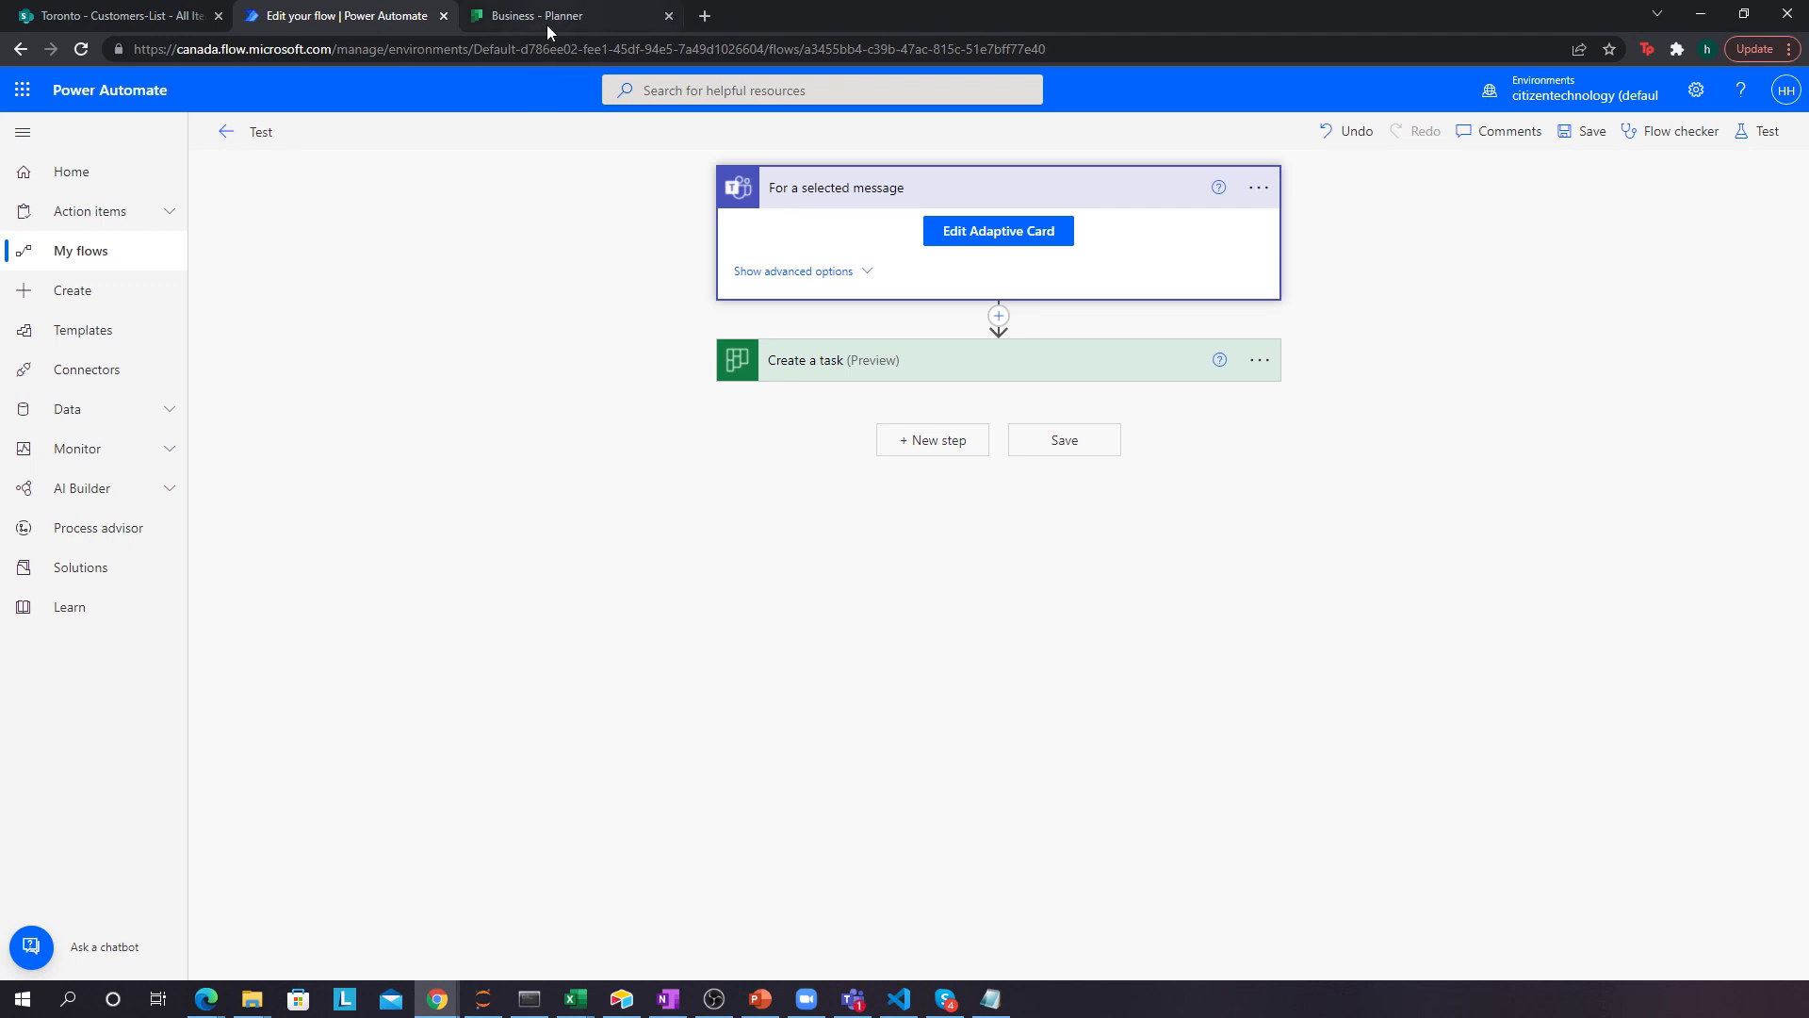
- Switch to the Business plan board in Planner and check the To do bucket for the task created from the message
{"action": "left_click", "coordinate": [549, 19]}
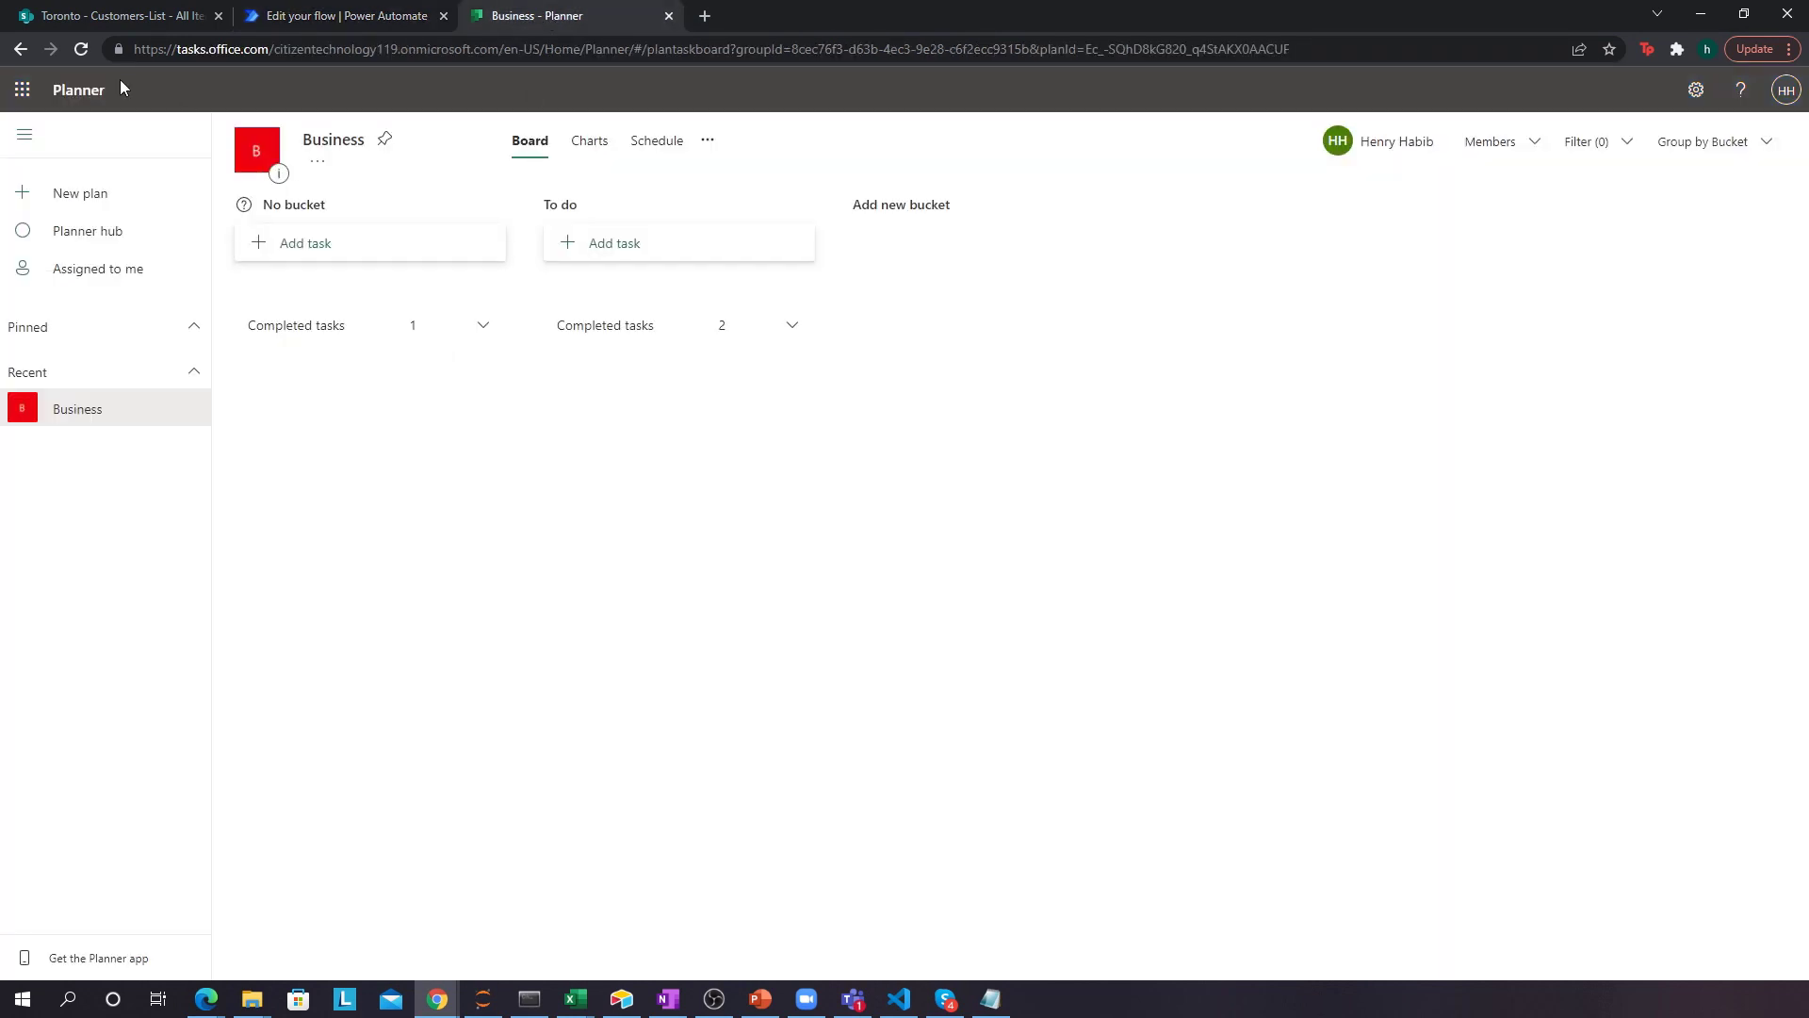
{"action": "left_click", "coordinate": [88, 50]}
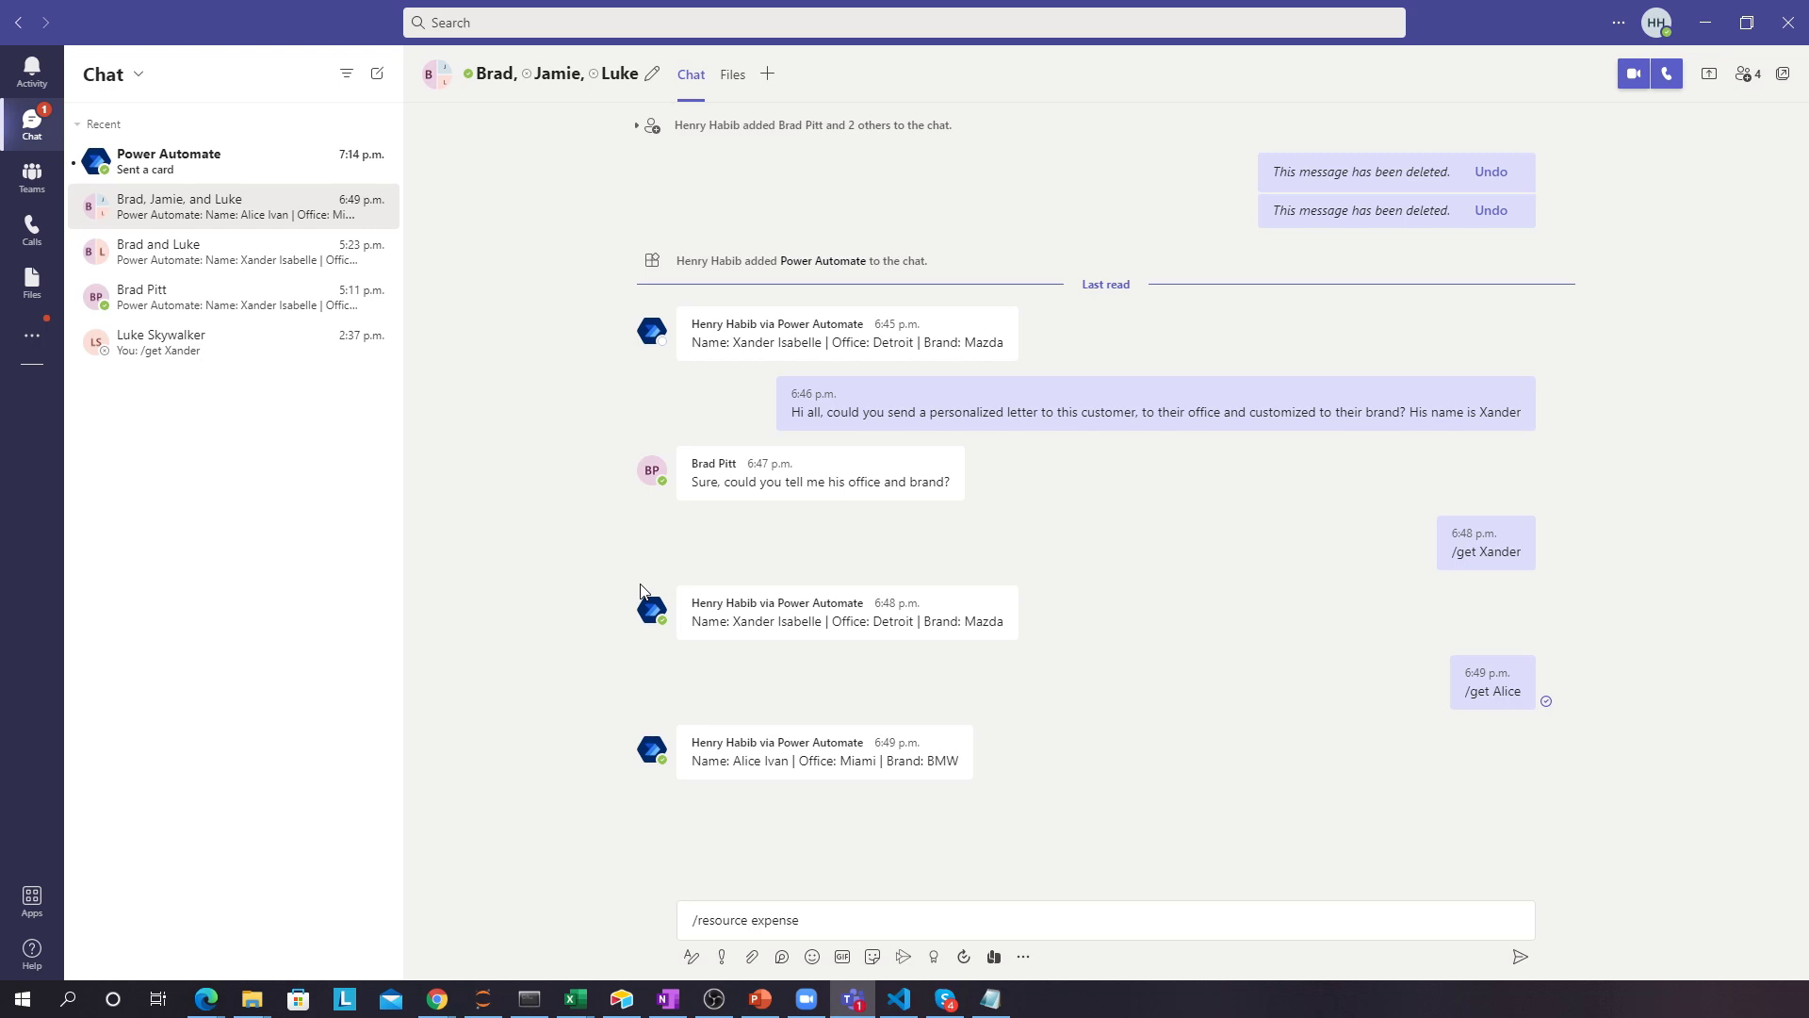
{"action": "key", "text": "alt+Tab"}
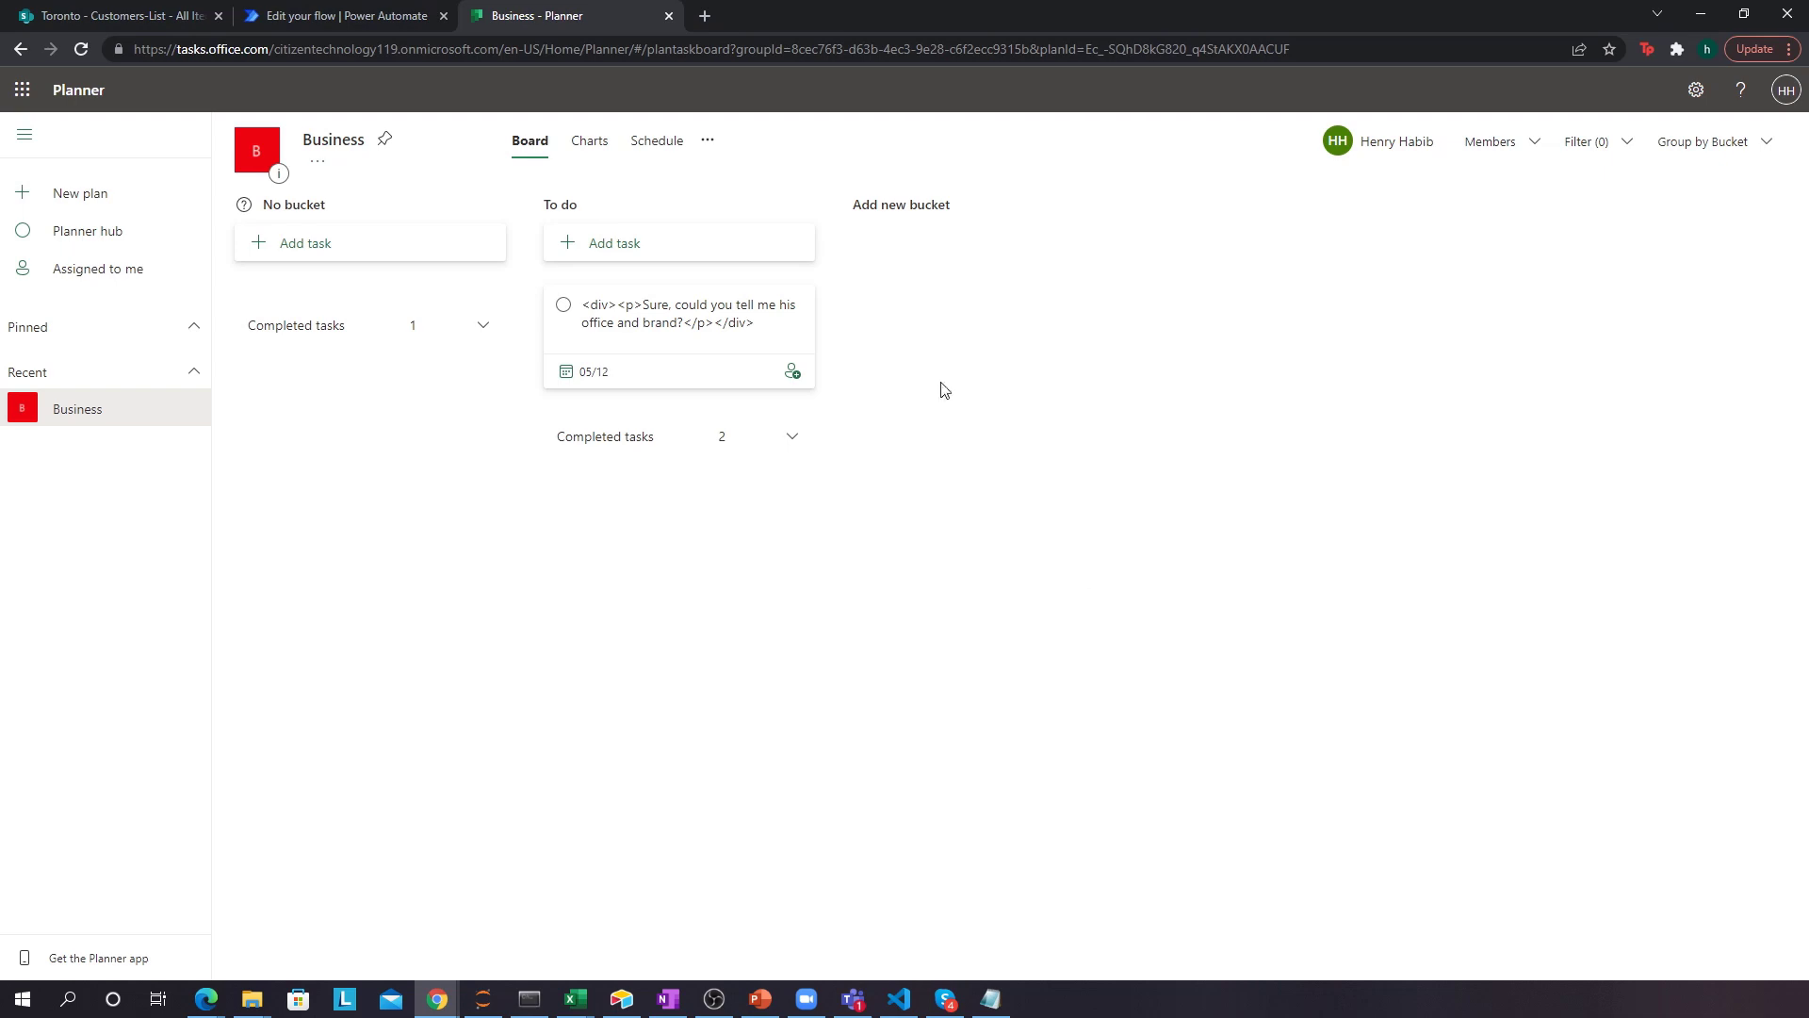
- Switch to Power Automate, leave the Test flow without saving, and start a blank automated cloud flow, skipping the name and trigger selection
{"action": "left_click", "coordinate": [386, 15]}
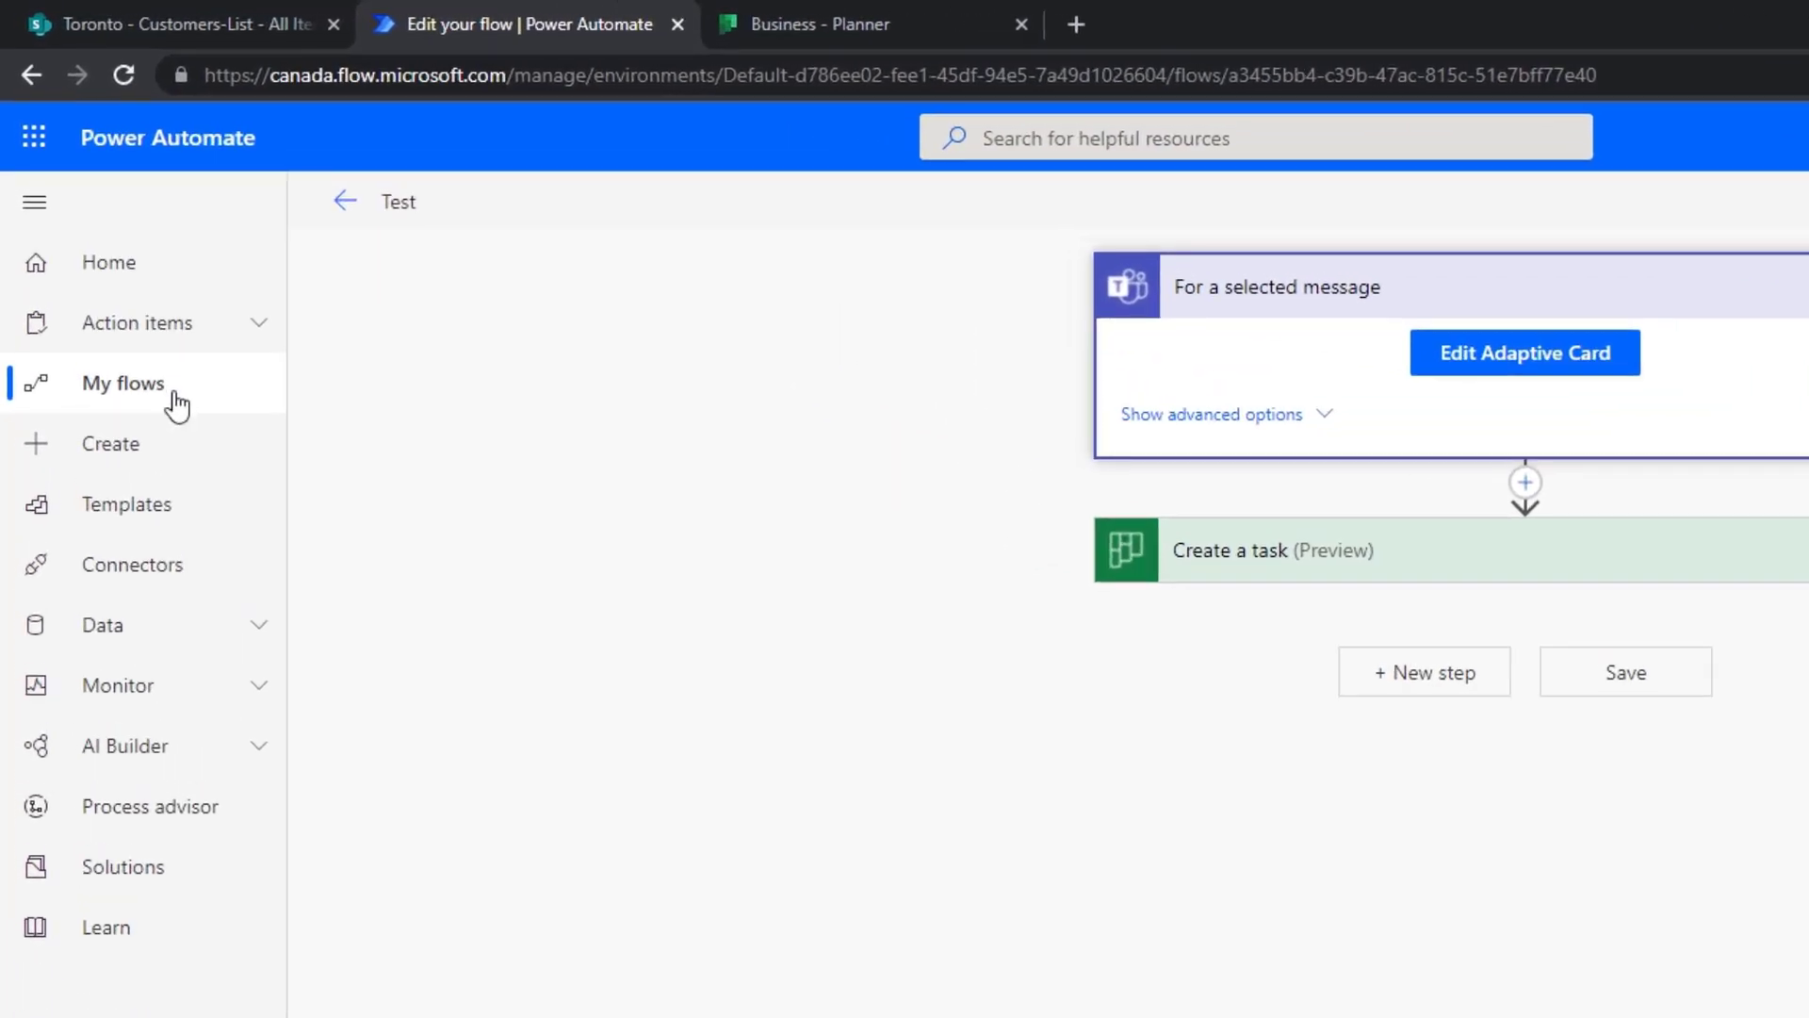
{"action": "left_click", "coordinate": [159, 445]}
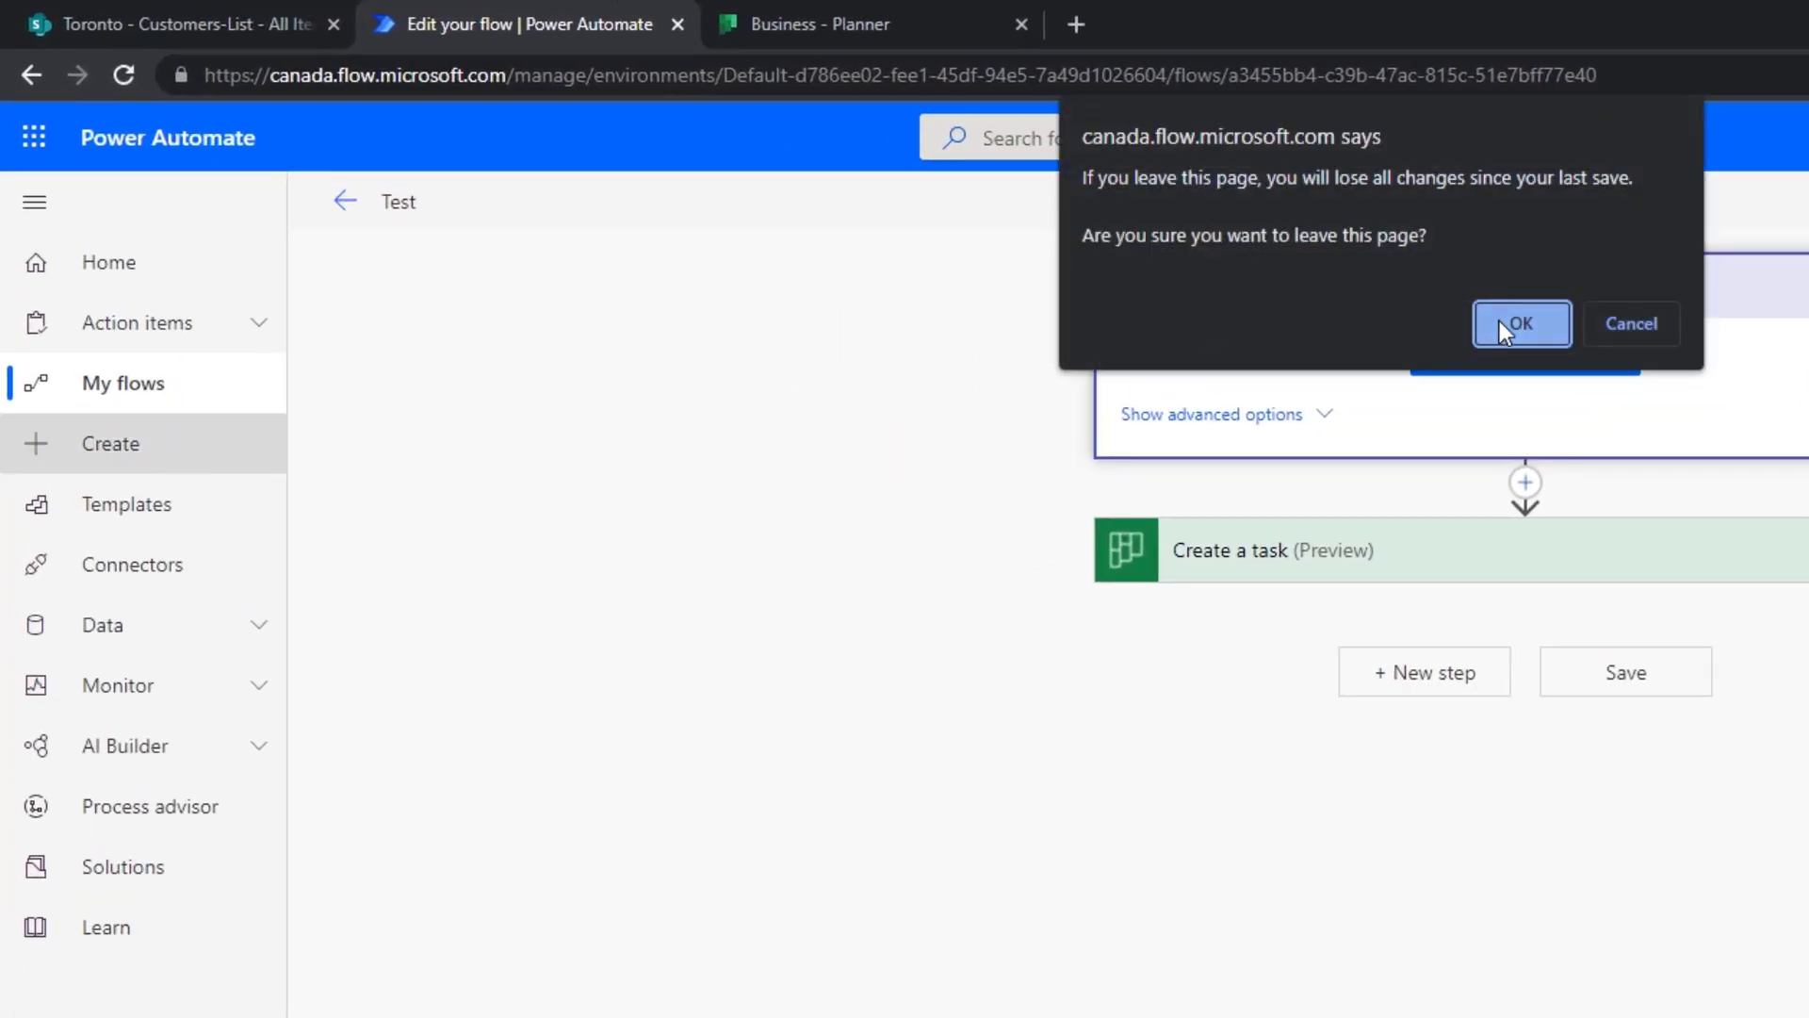
{"action": "left_click", "coordinate": [1503, 318]}
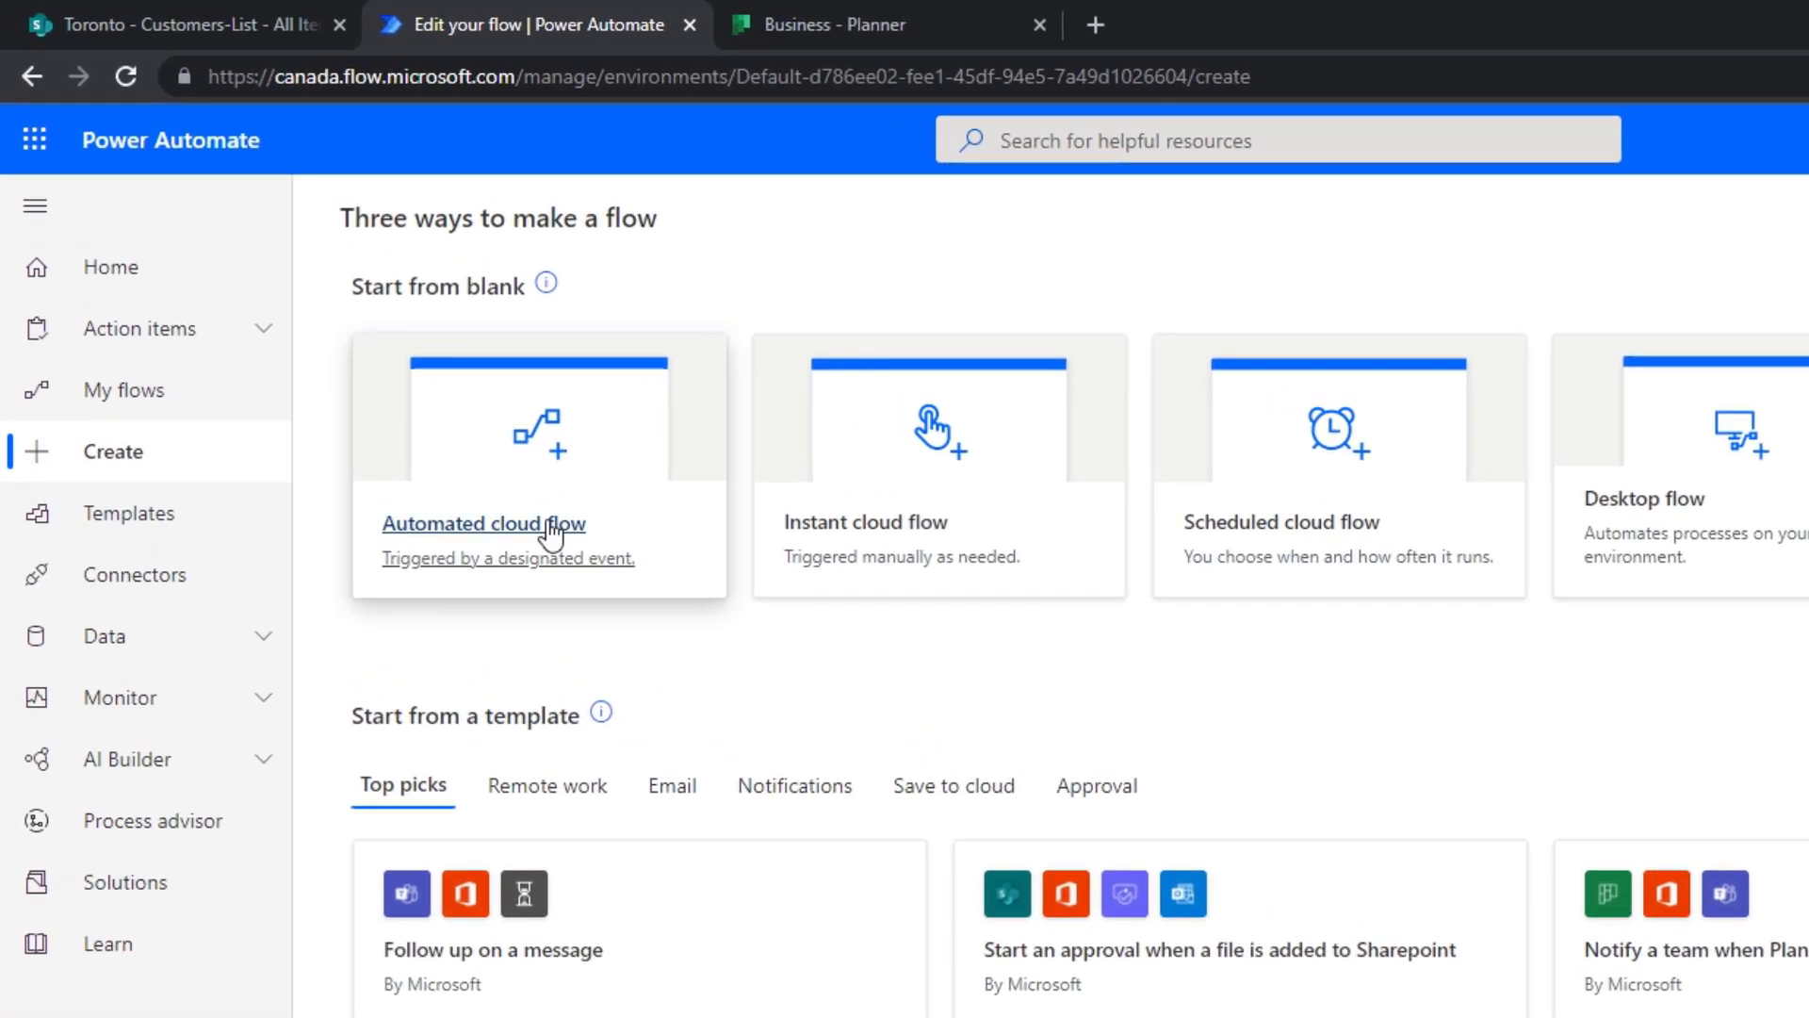
{"action": "left_click", "coordinate": [354, 336]}
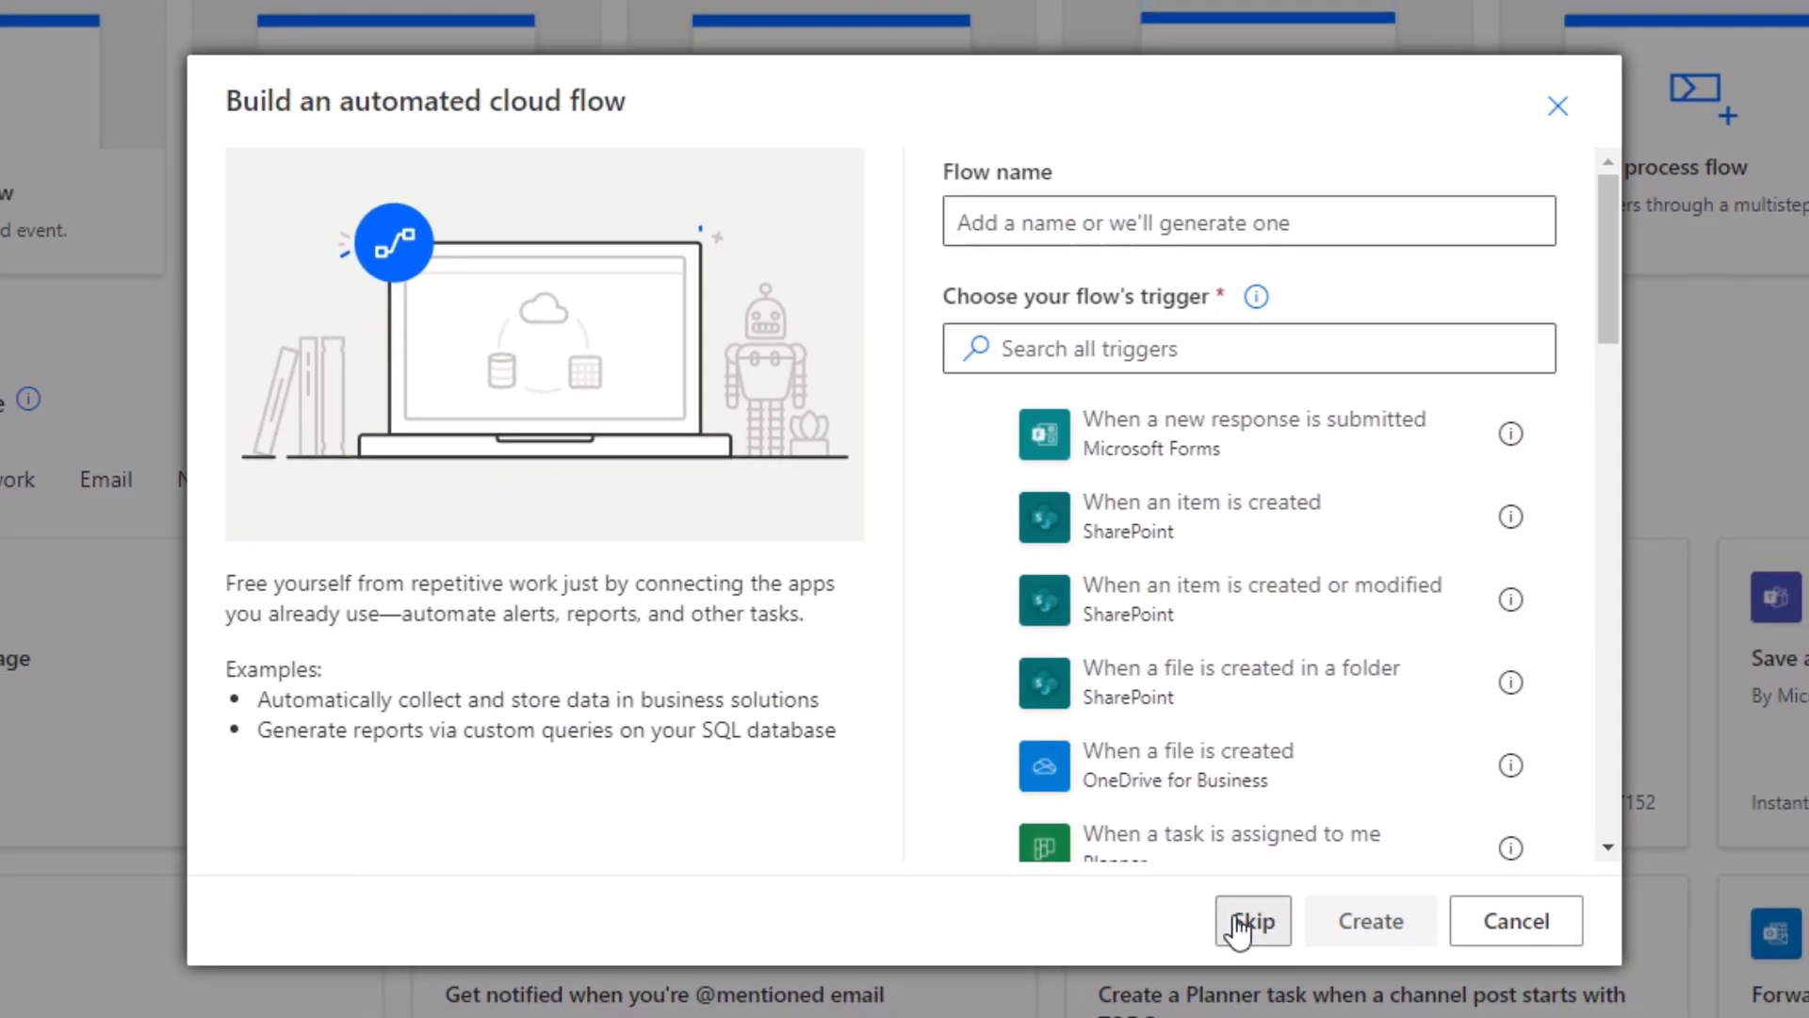
{"action": "left_click", "coordinate": [1258, 929]}
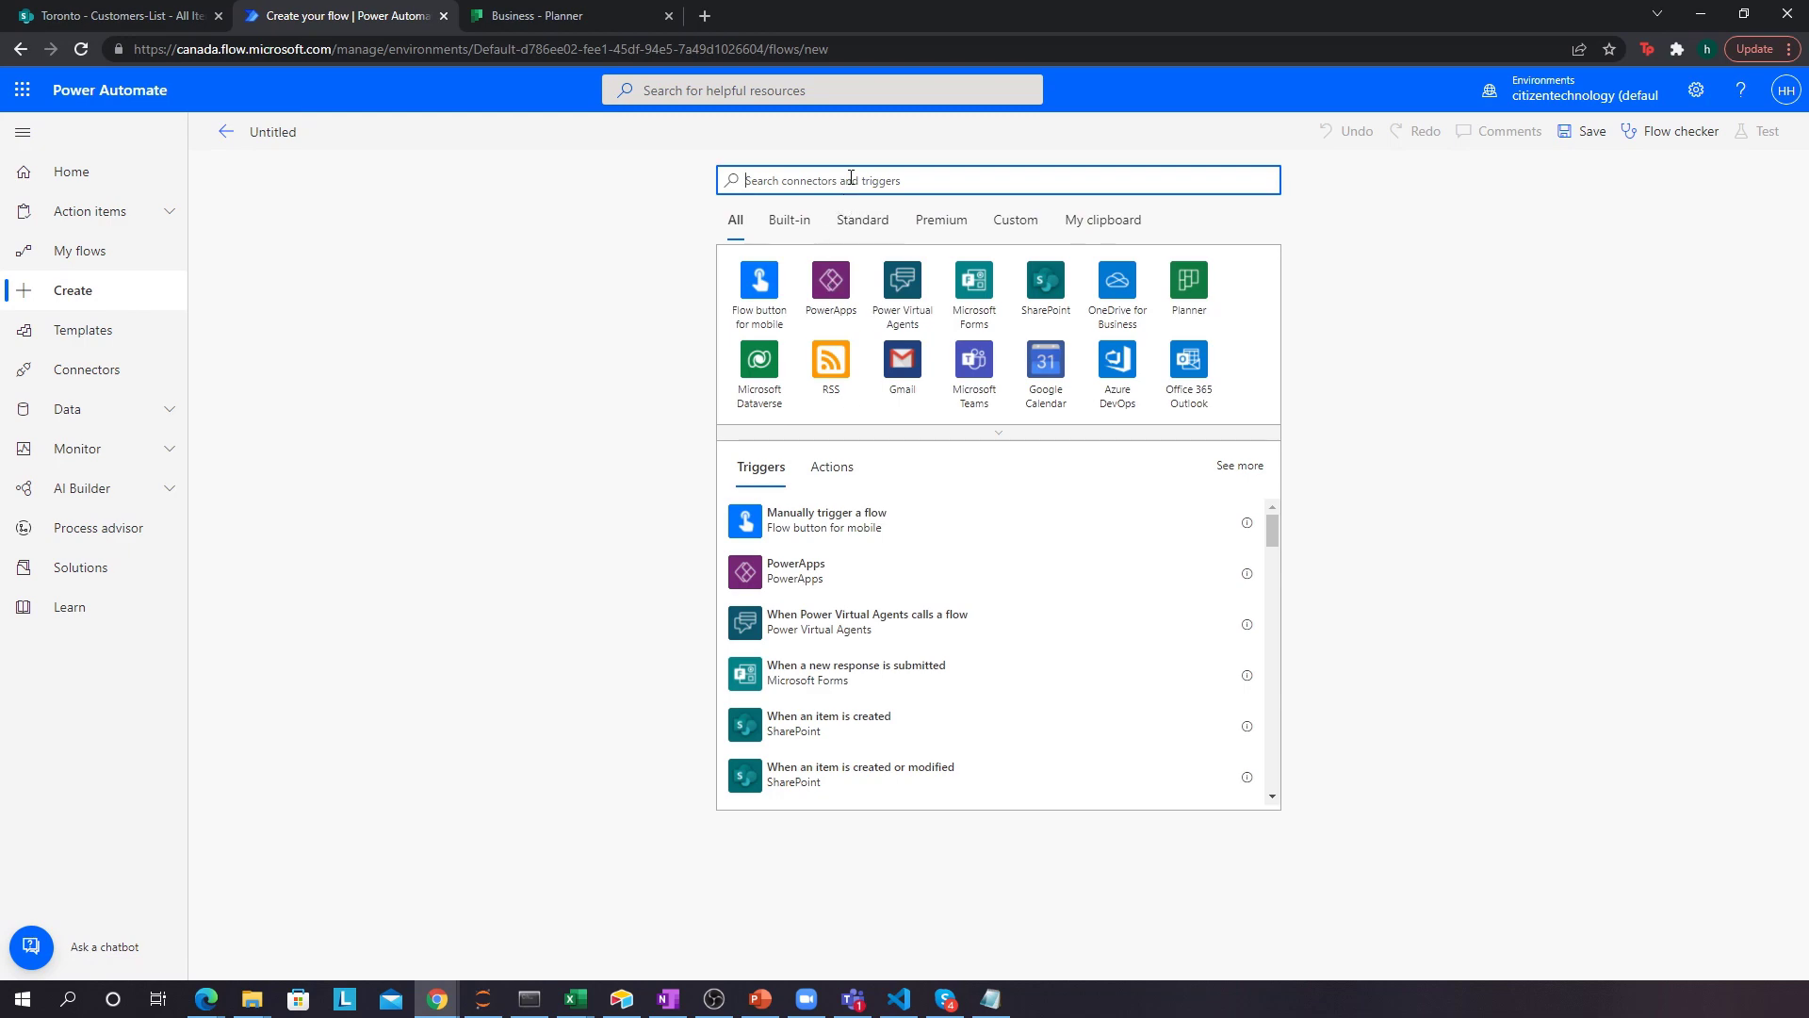
- Search the connectors for teams and add the Microsoft Teams trigger "For a selected message" to the flow
{"action": "type", "text": "teams"}
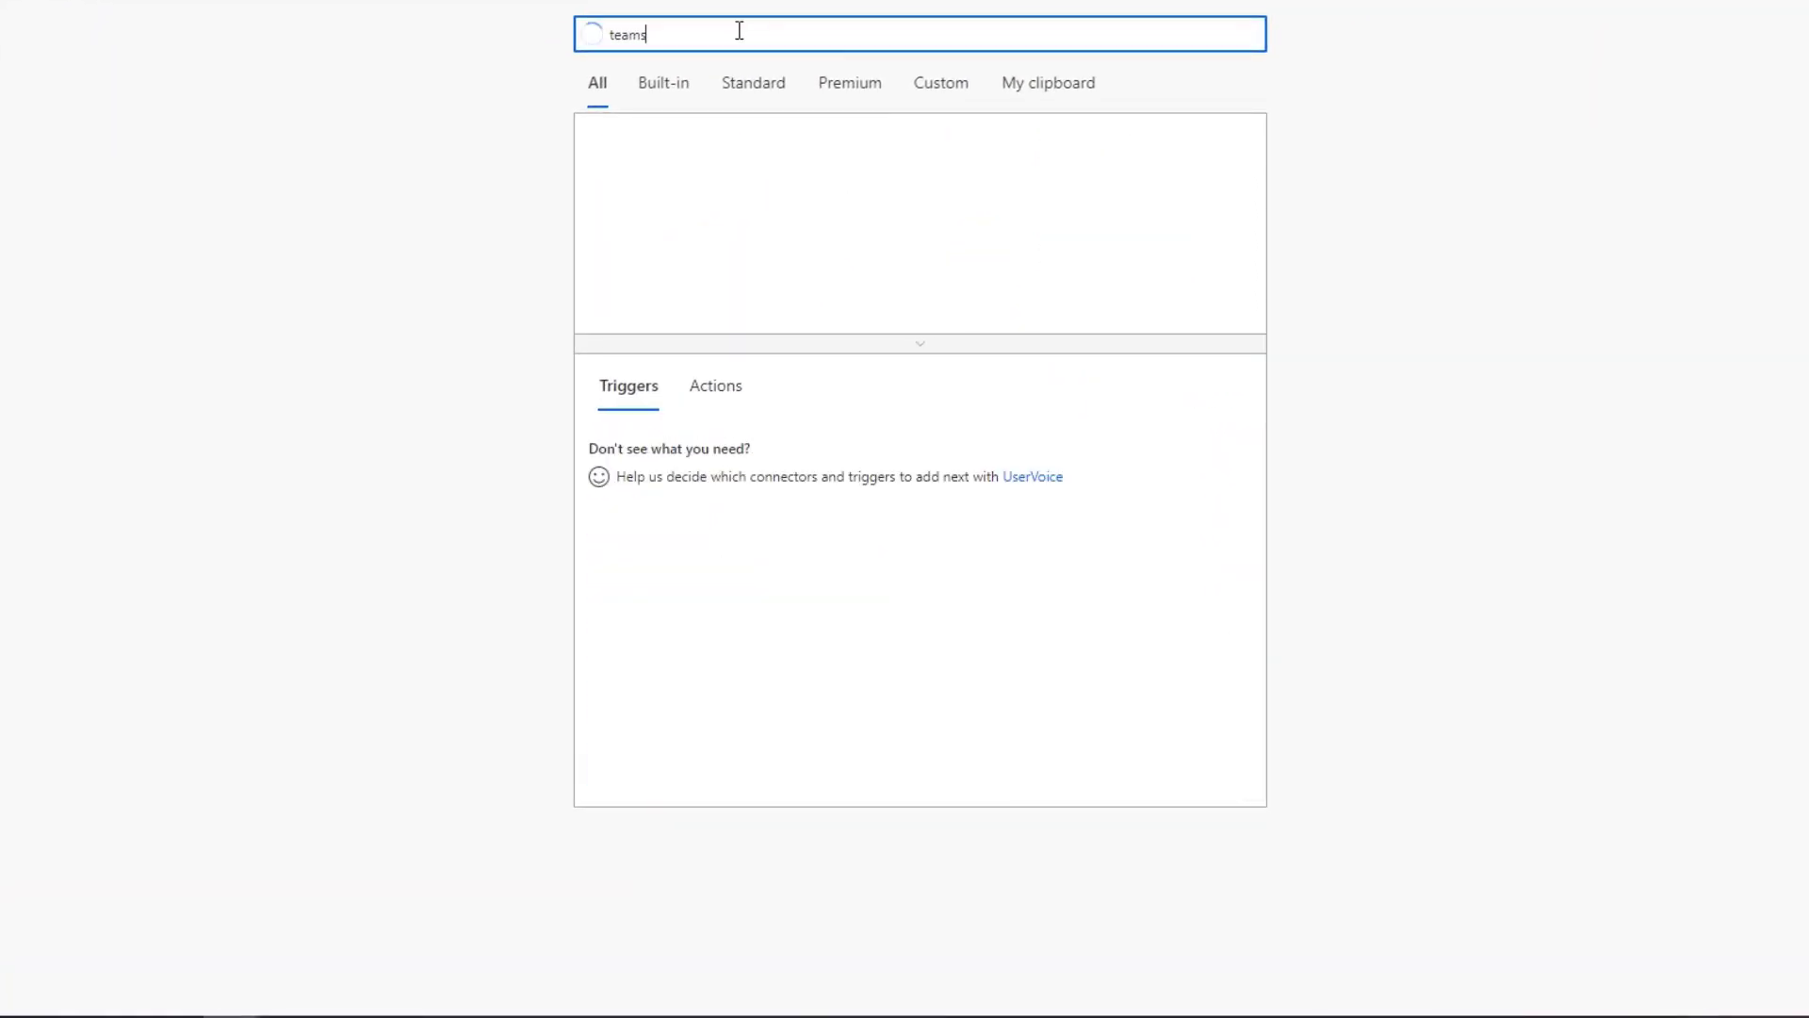
{"action": "left_click", "coordinate": [628, 160]}
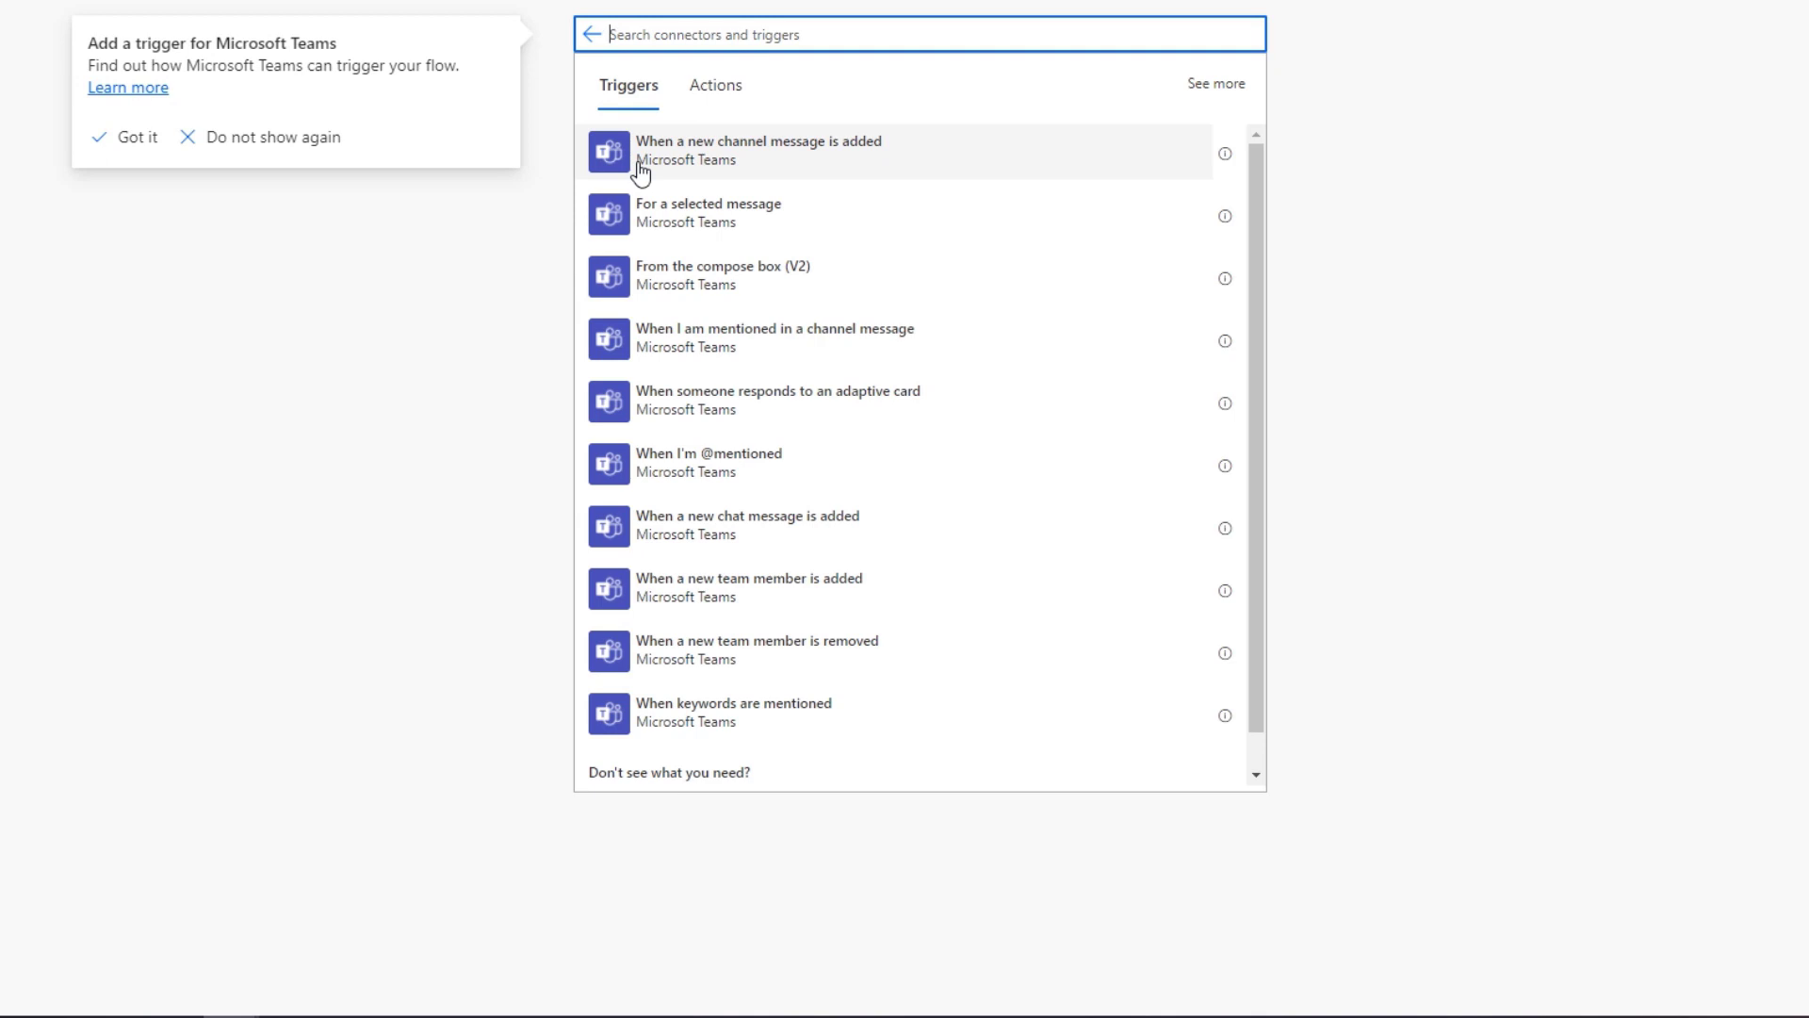
{"action": "left_click", "coordinate": [778, 223]}
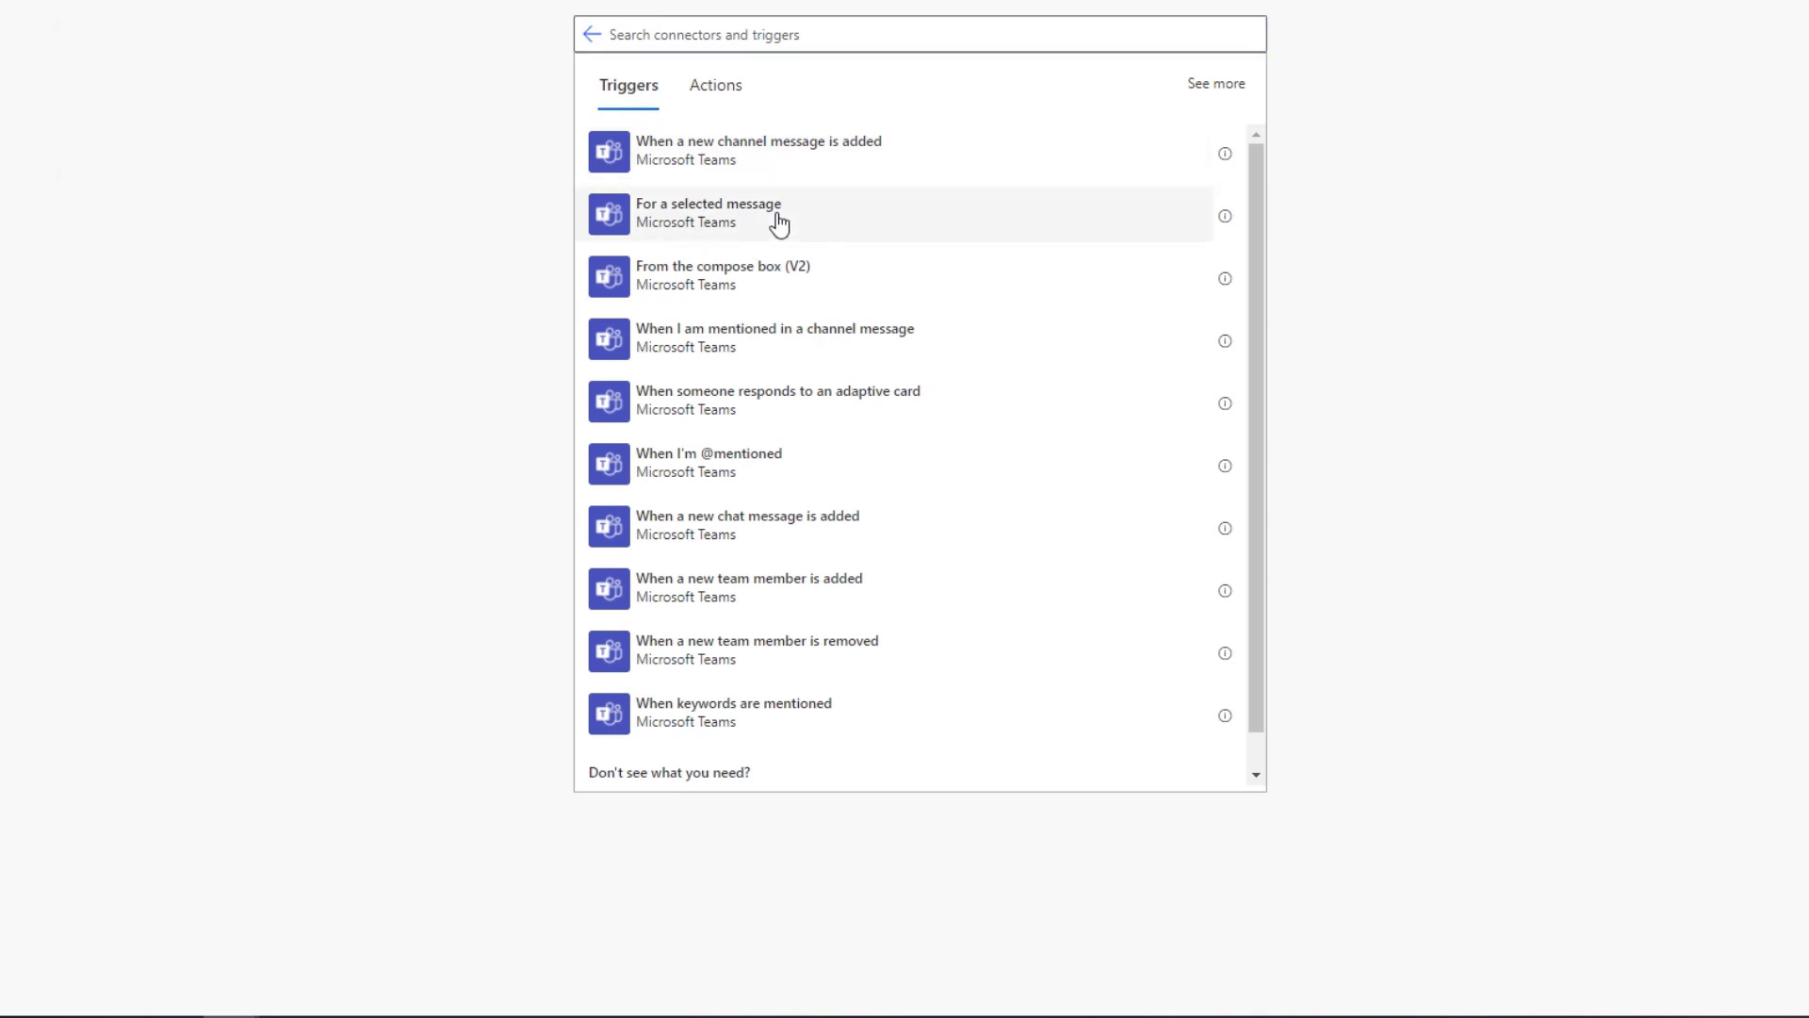
{"action": "left_click", "coordinate": [779, 223]}
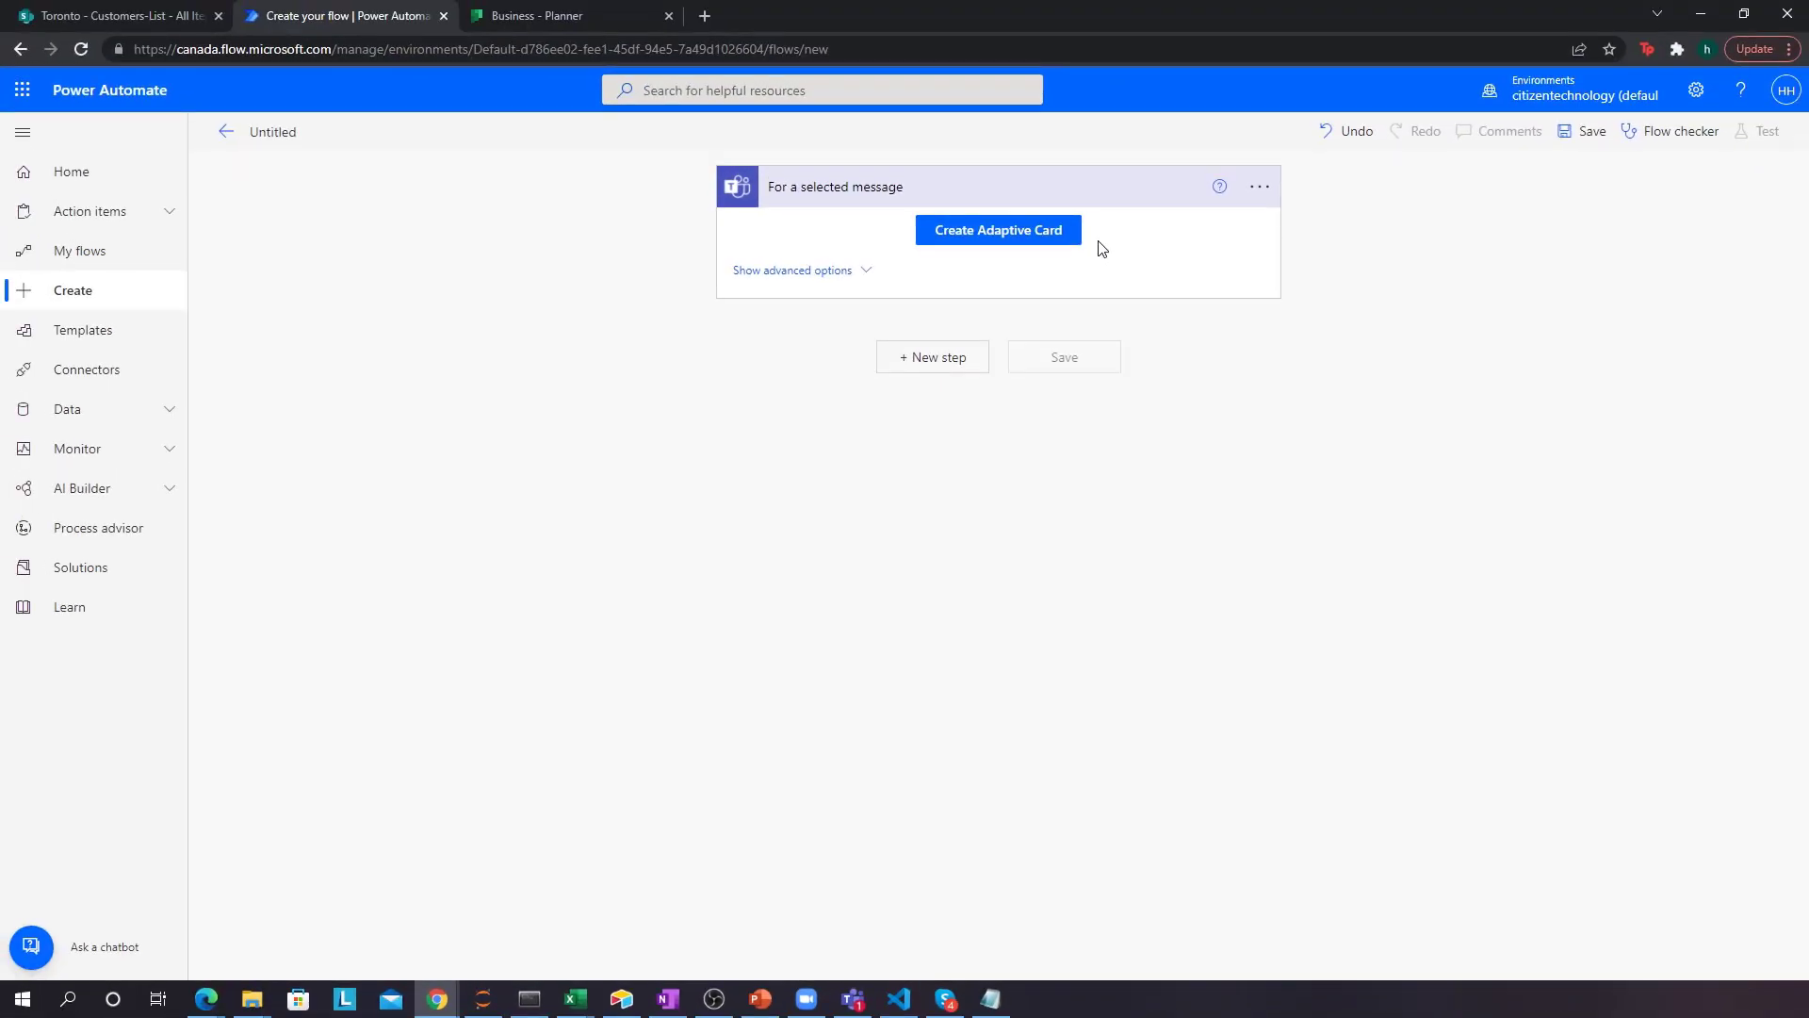
- Switch to the Teams group chat to look at its messages and their action options, and return to the flow in Power Automate
{"action": "key", "text": "alt+Tab"}
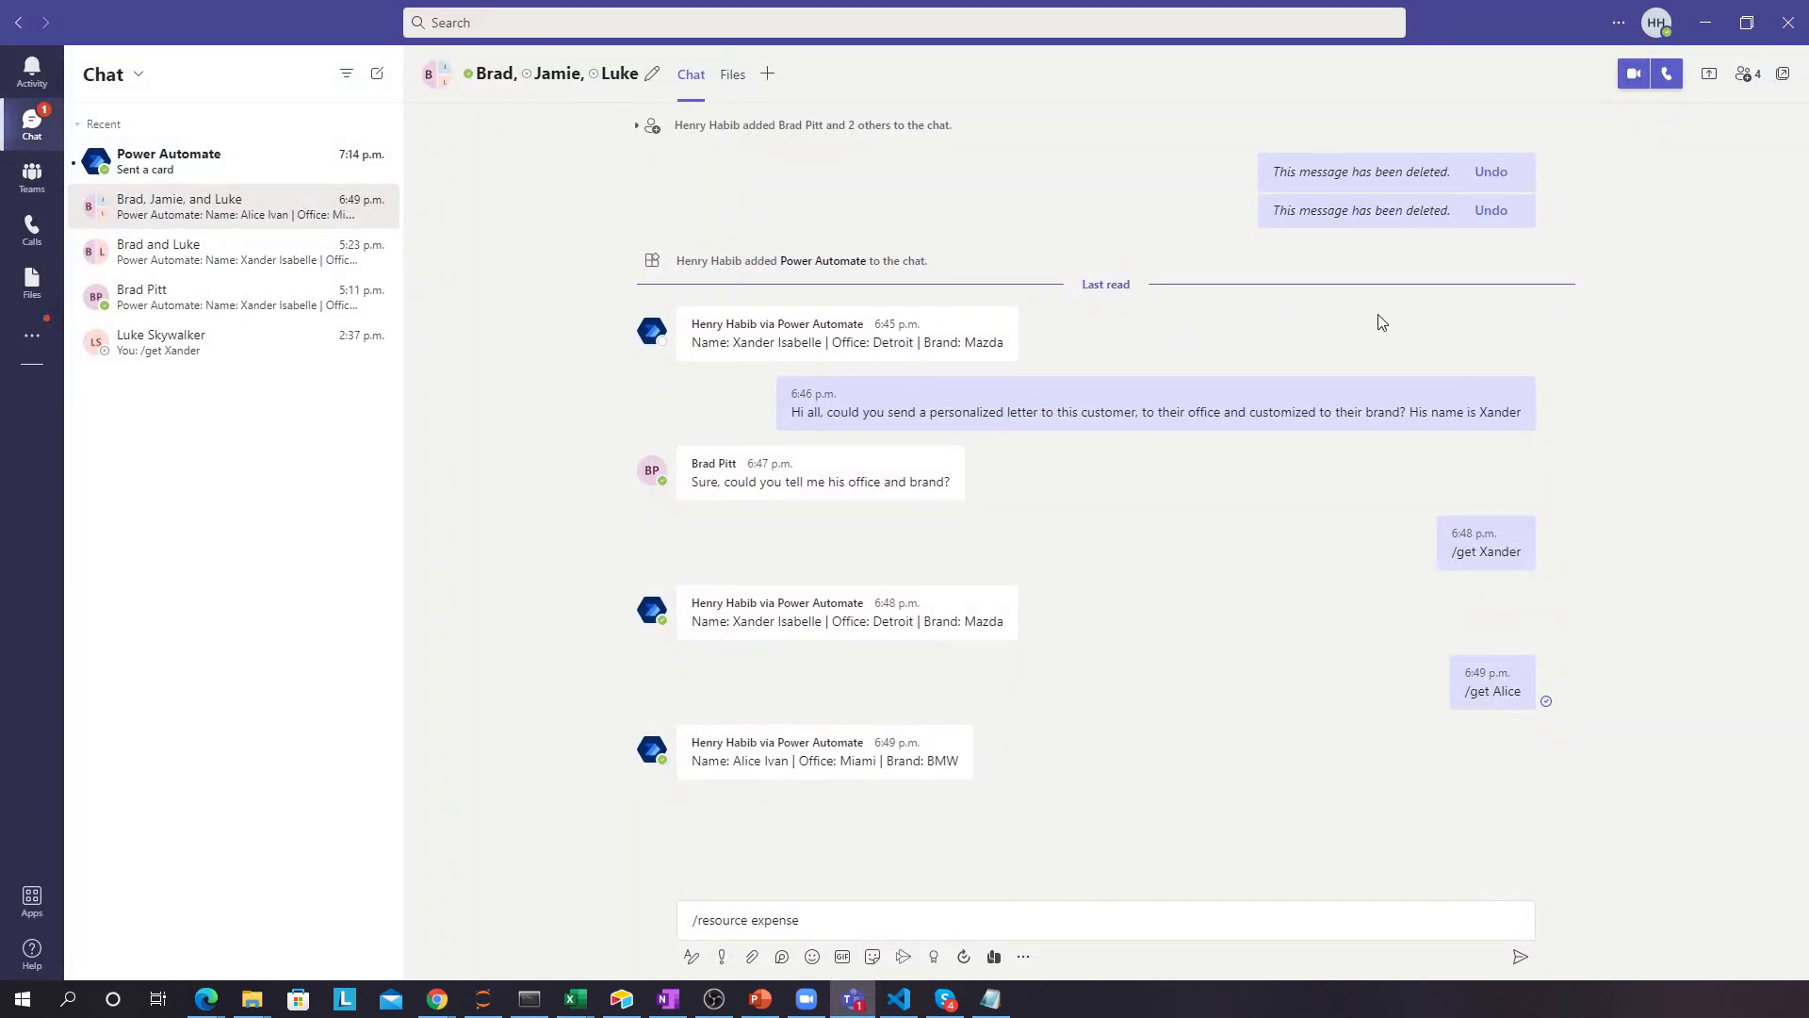
{"action": "left_click", "coordinate": [1705, 23]}
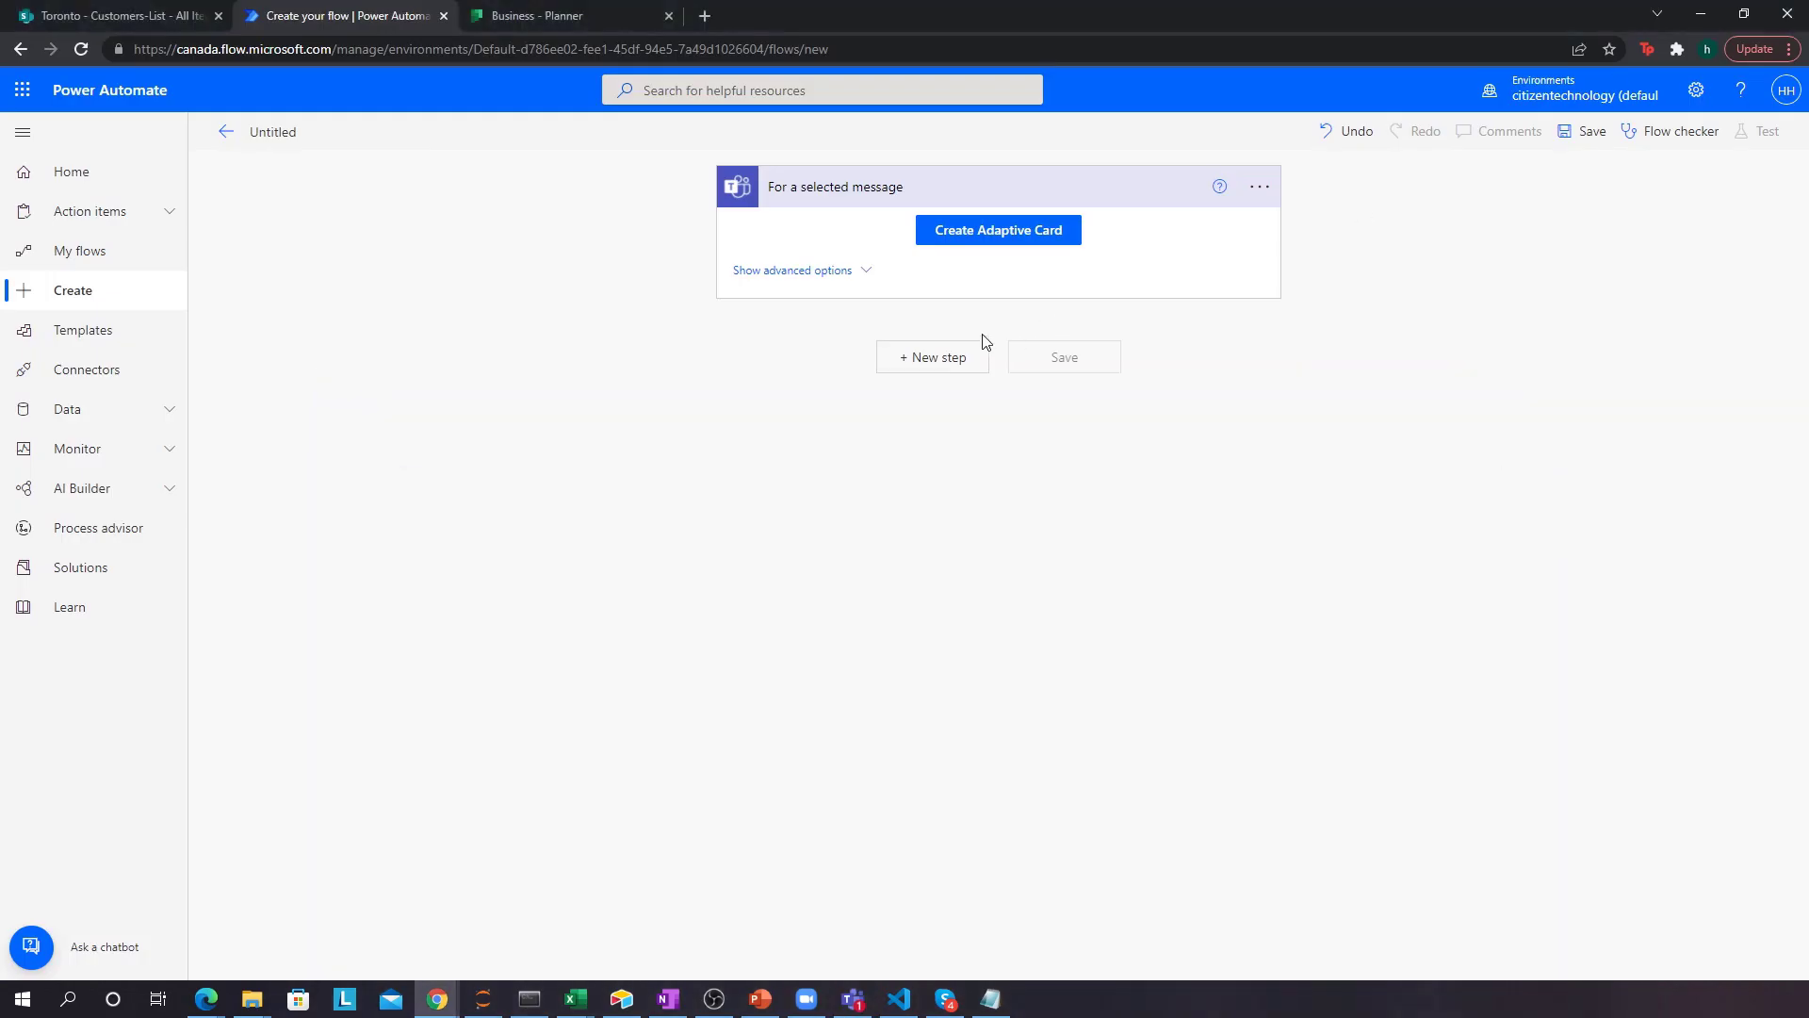
{"action": "key", "text": "alt+Tab"}
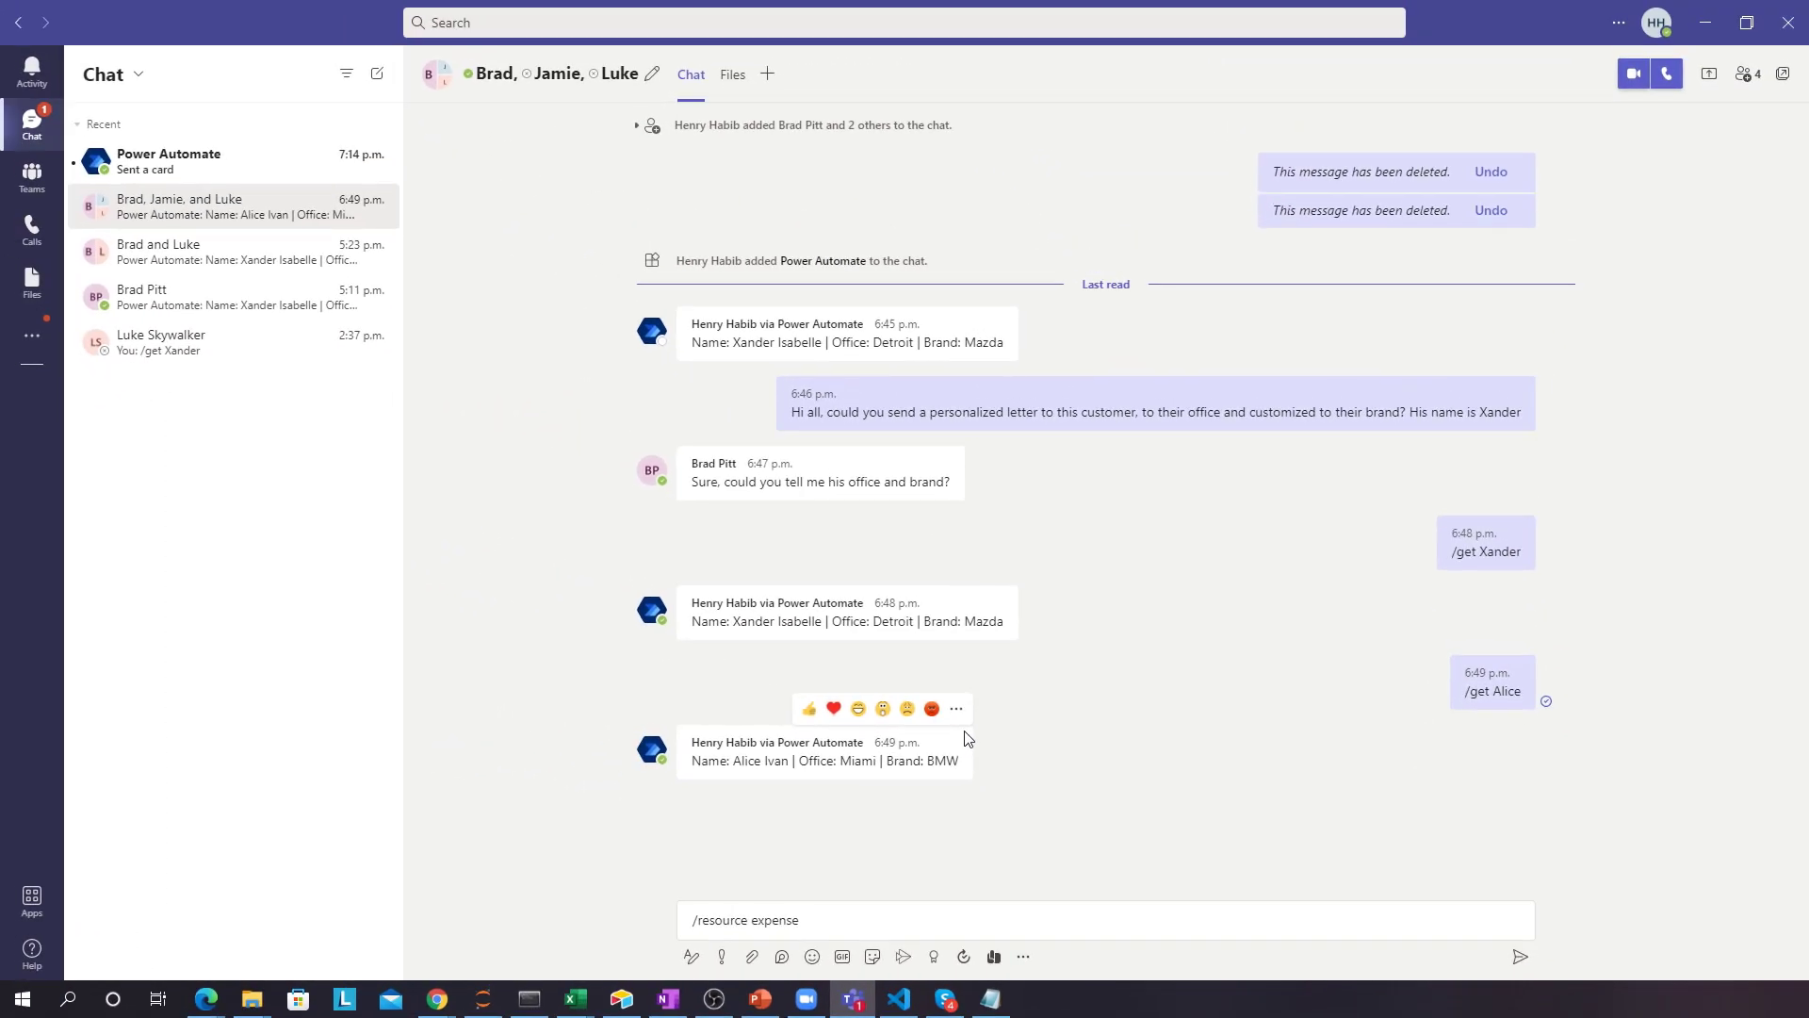
{"action": "key", "text": "alt+Tab"}
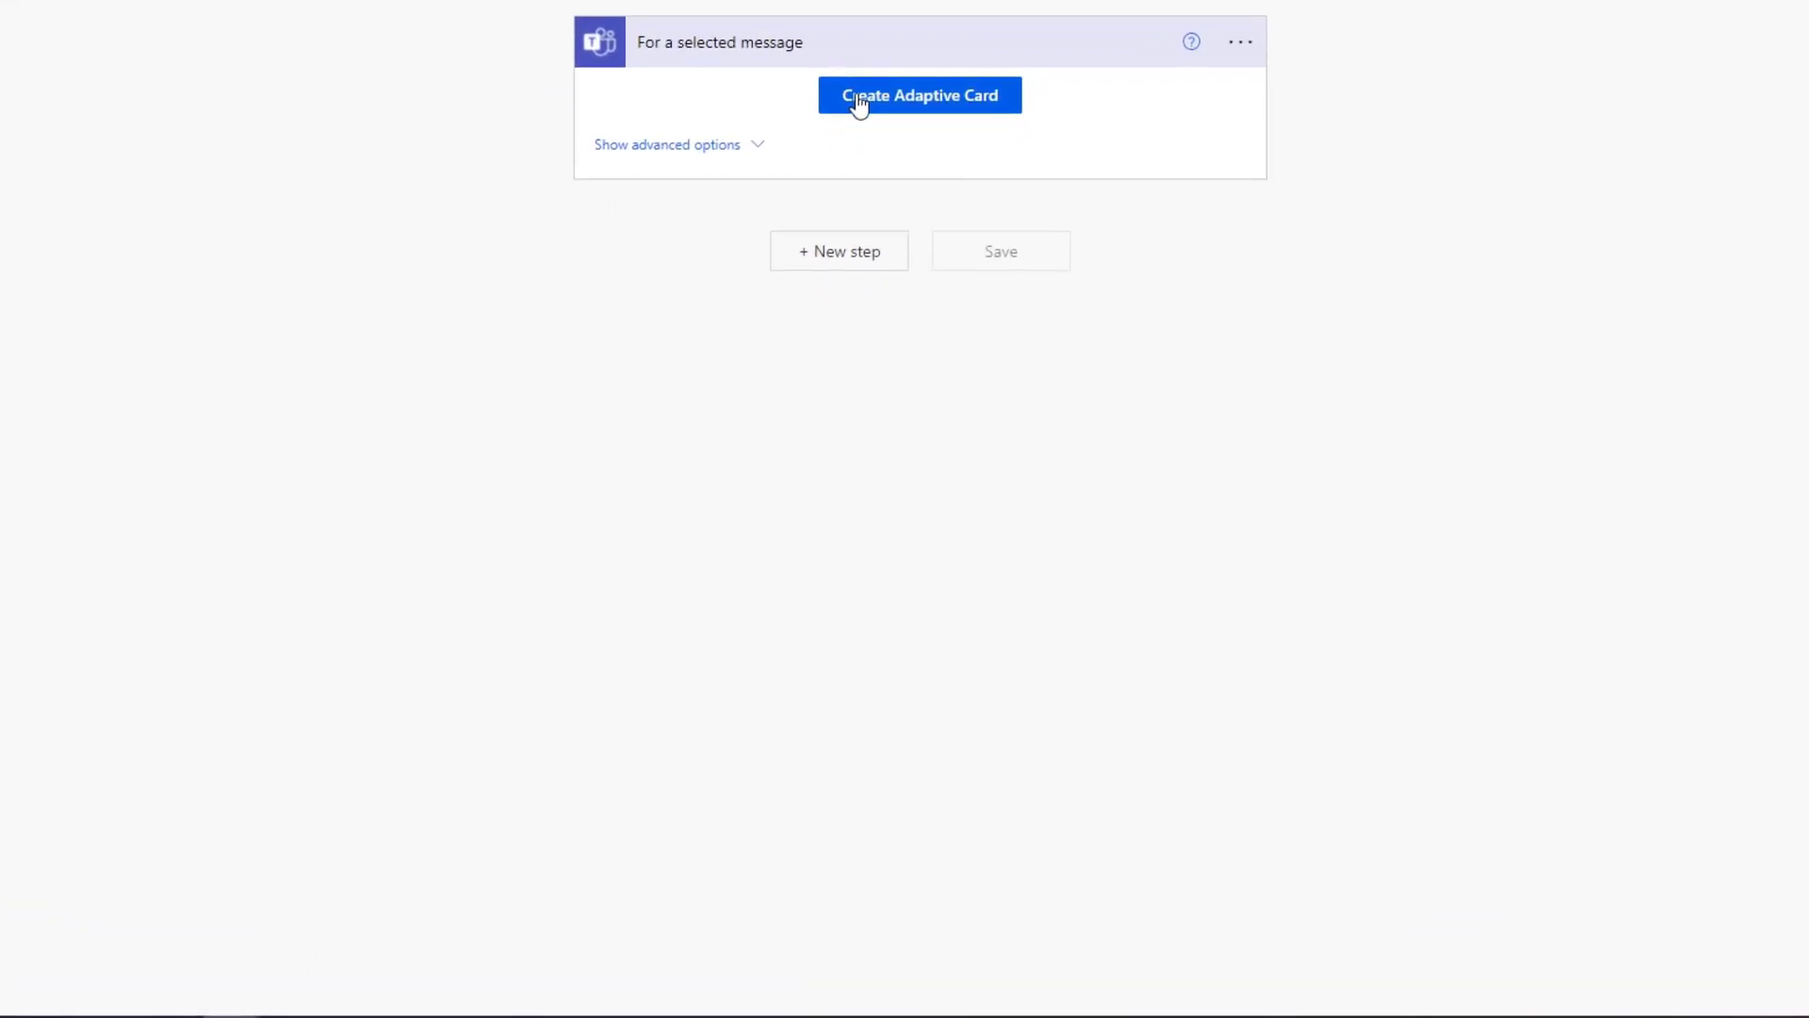
- Create an adaptive card for the trigger and replace its heading text "Tell us about yourself" with "Add a task!"
{"action": "left_click", "coordinate": [828, 122]}
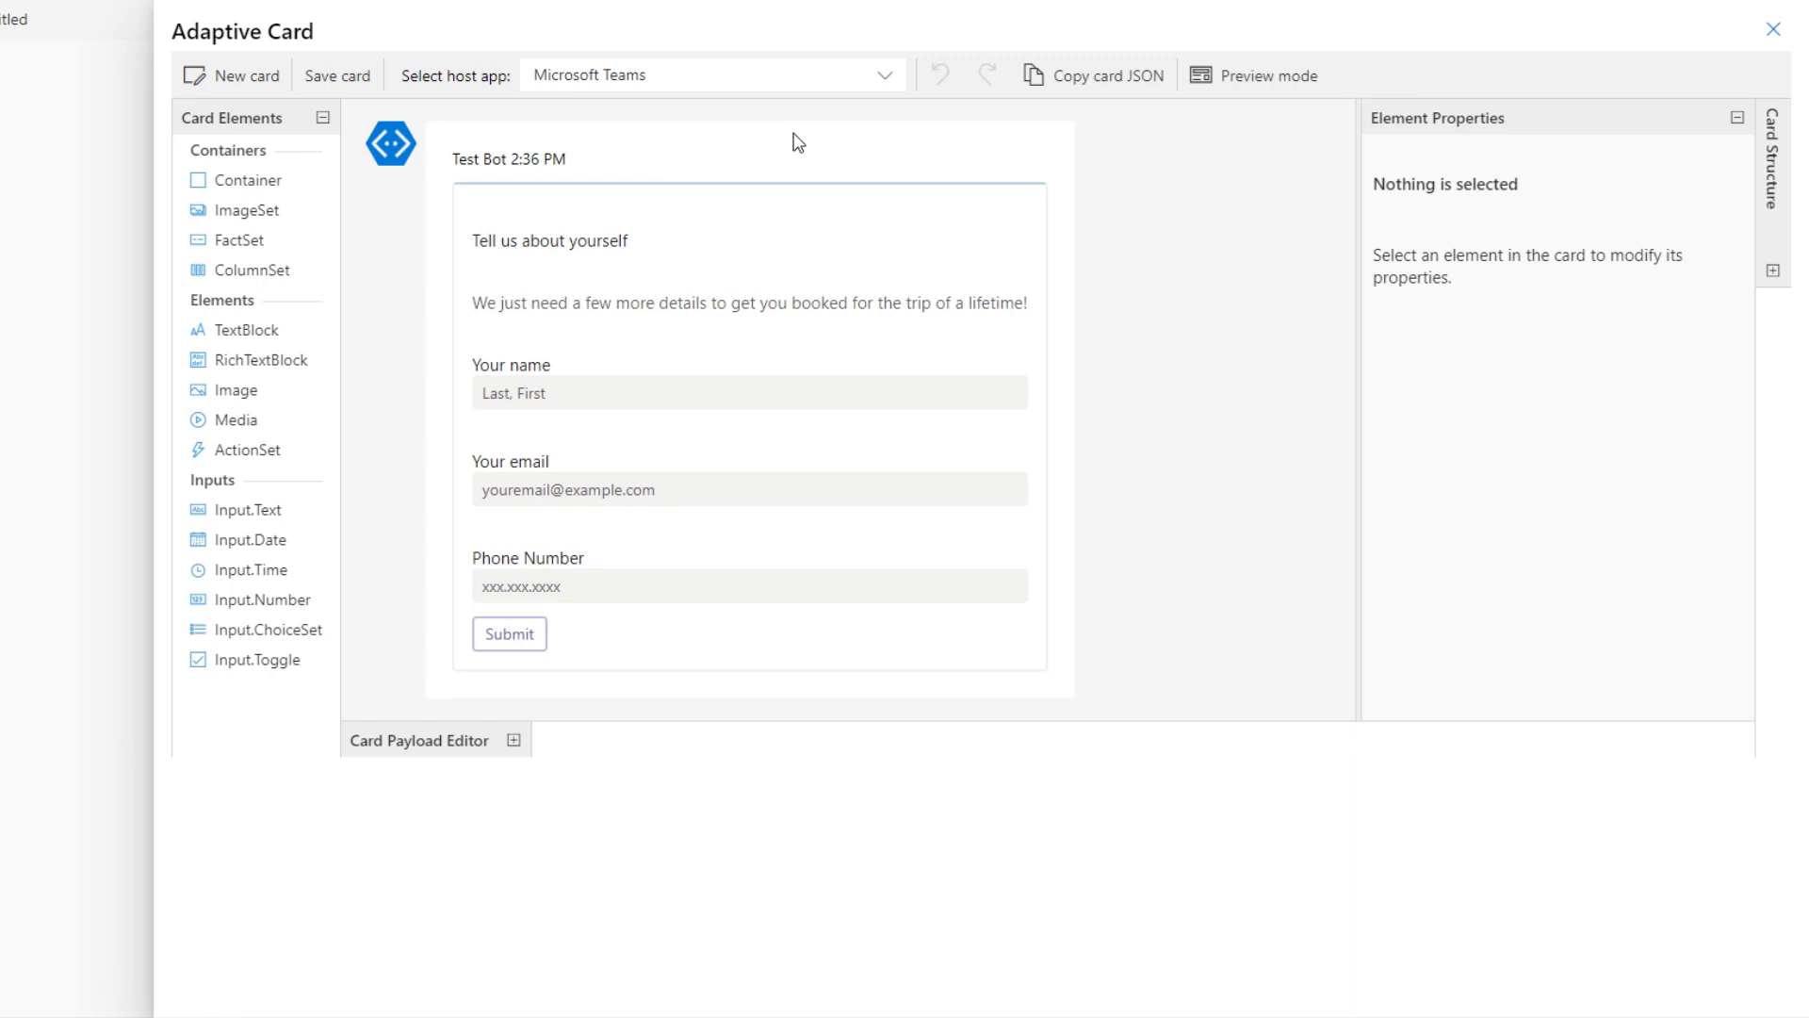
{"action": "left_click", "coordinate": [712, 236]}
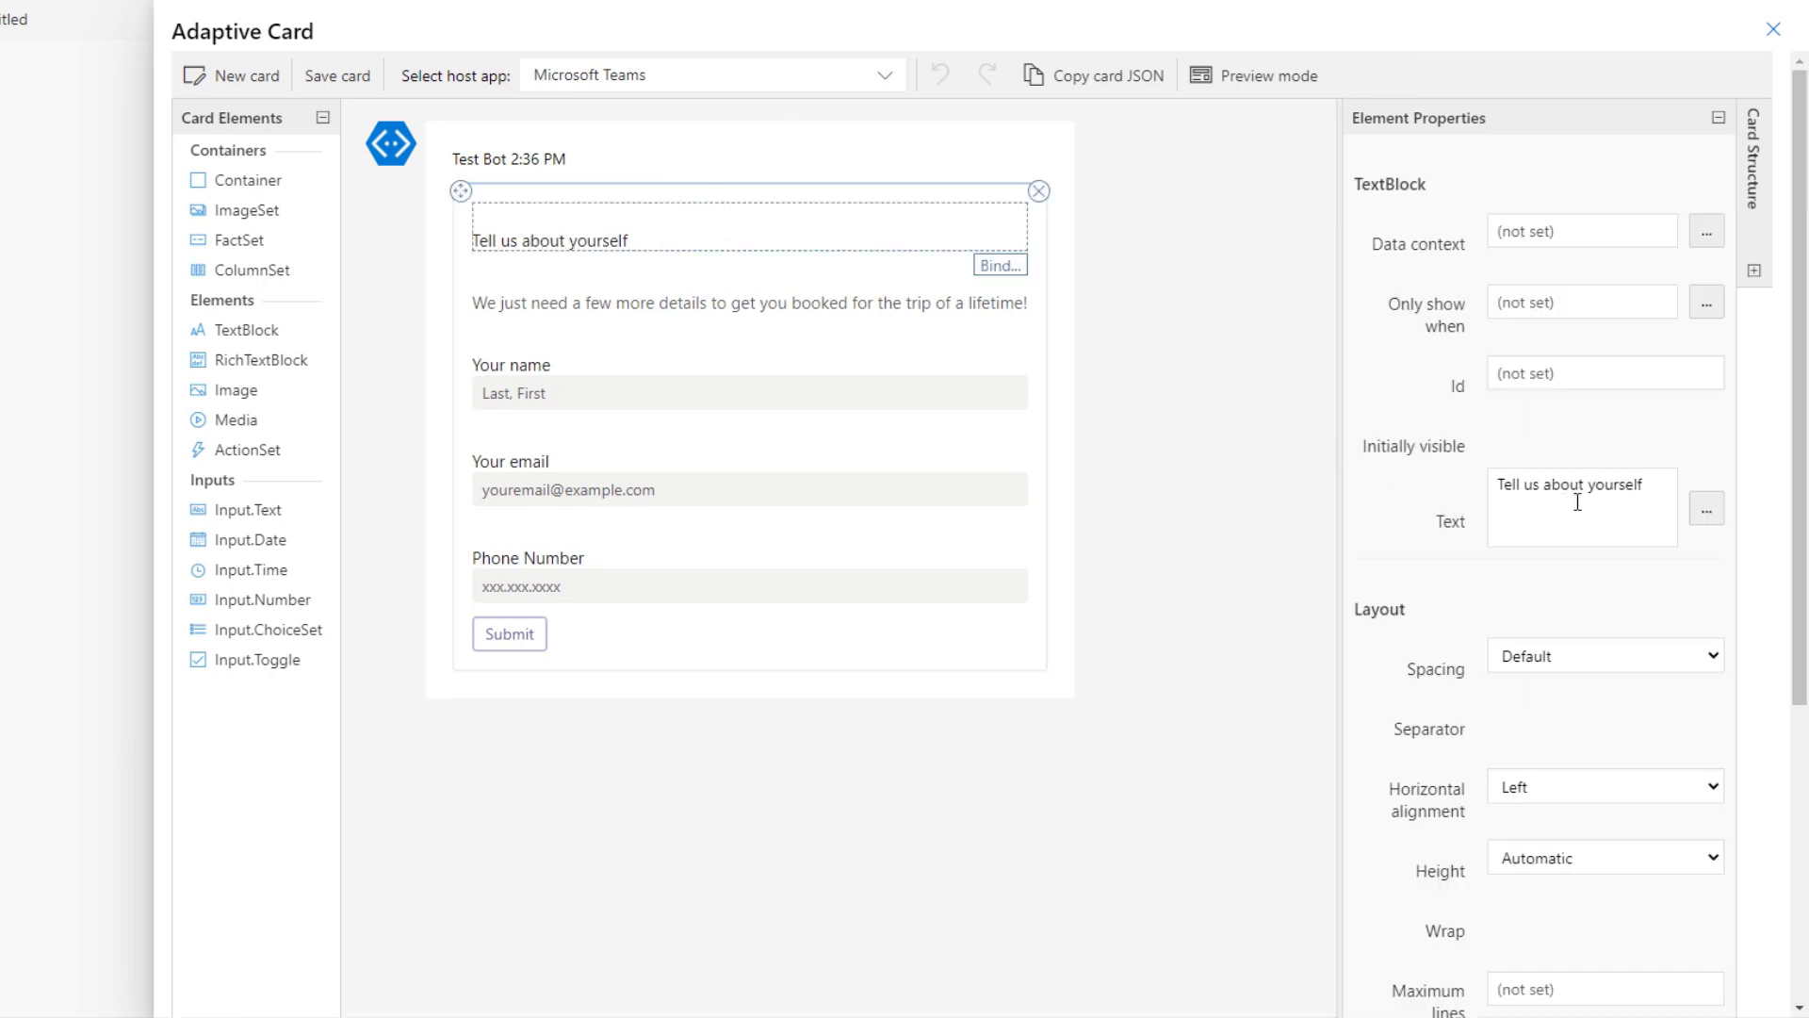
{"action": "left_click_drag", "start_coordinate": [1656, 496], "coordinate": [1494, 509]}
{"action": "type", "text": "Add"}
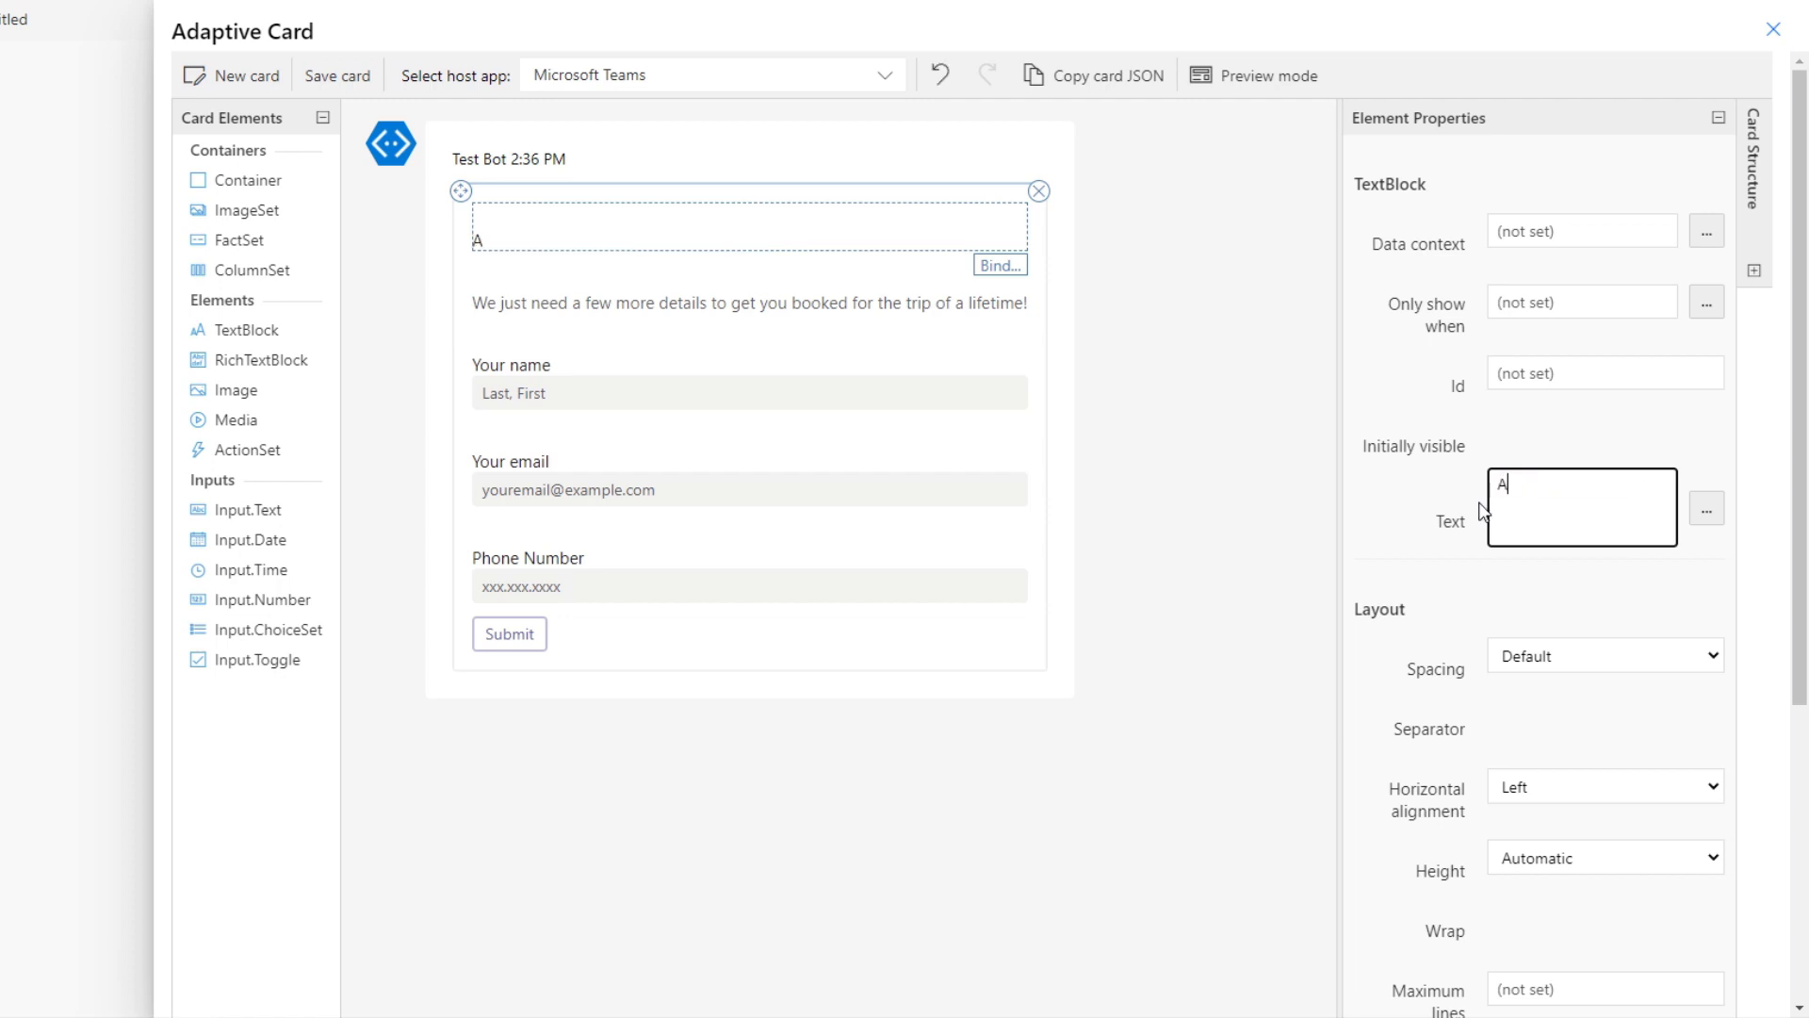
{"action": "type", "text": "task!"}
- Replace the card's description below the heading with "Shortcut to add a task to Planner"
{"action": "left_click", "coordinate": [772, 309]}
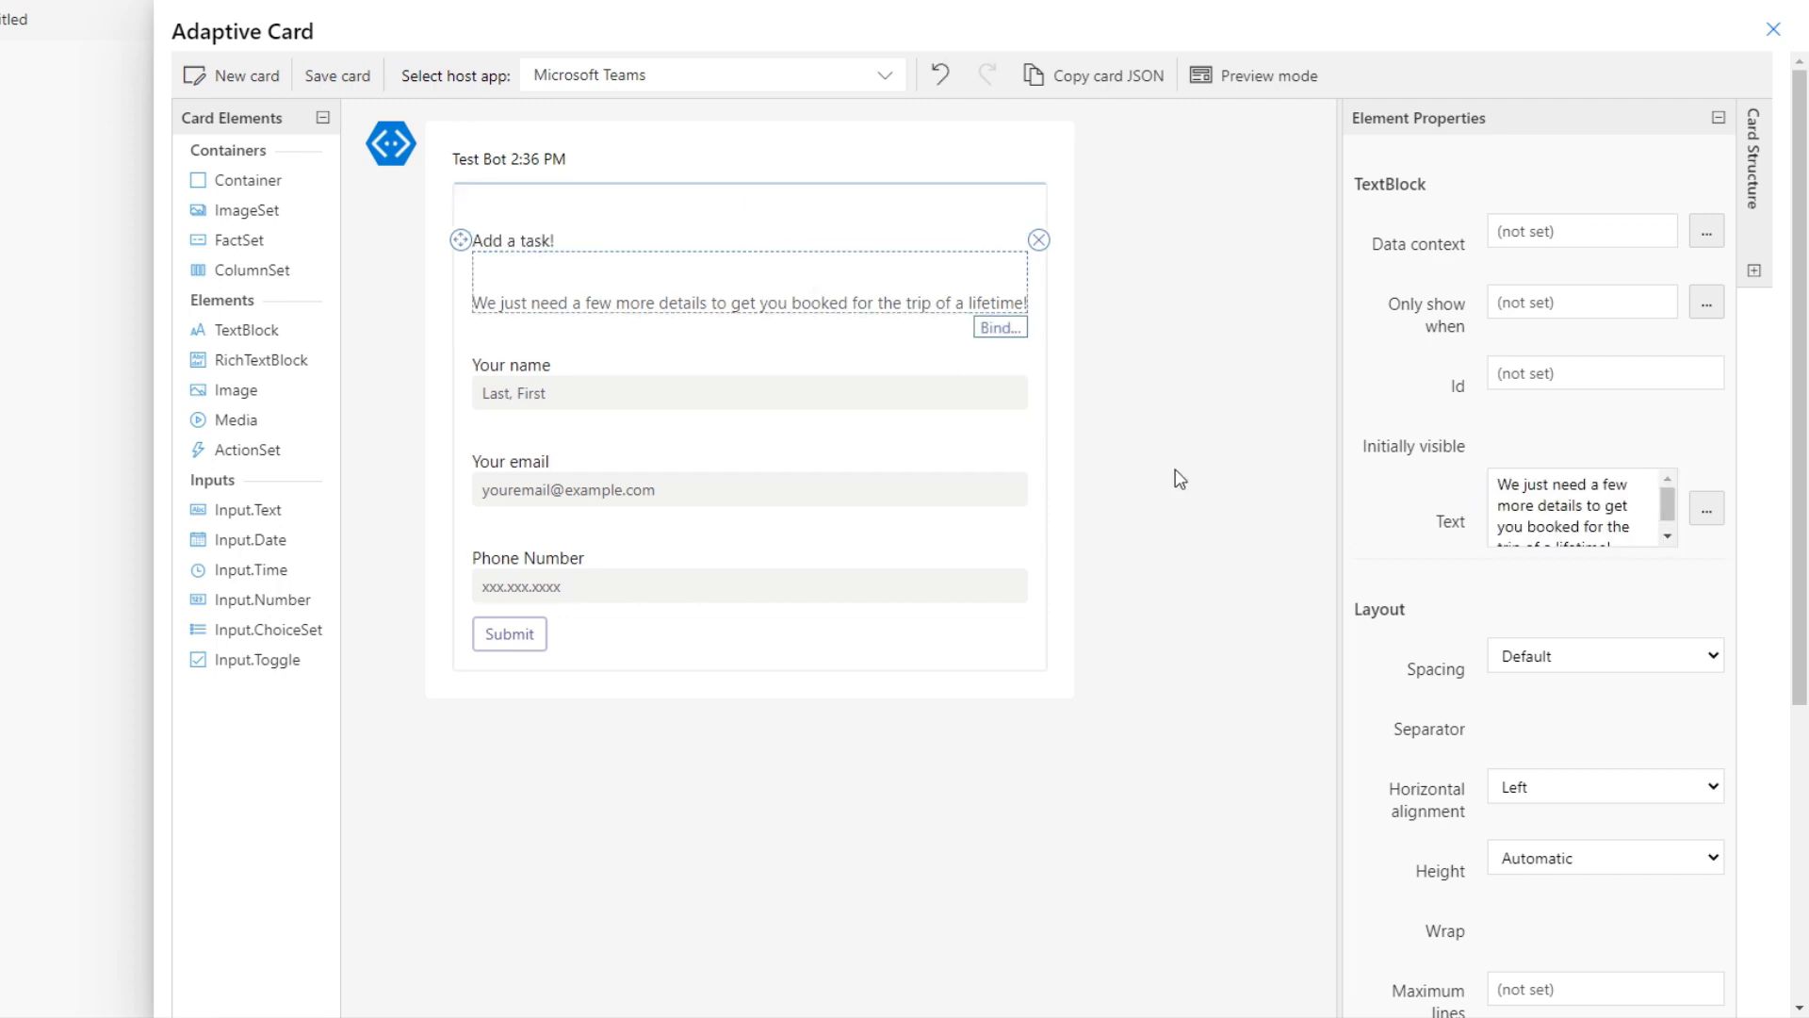
{"action": "left_click", "coordinate": [1521, 495]}
{"action": "key", "text": "ctrl+a"}
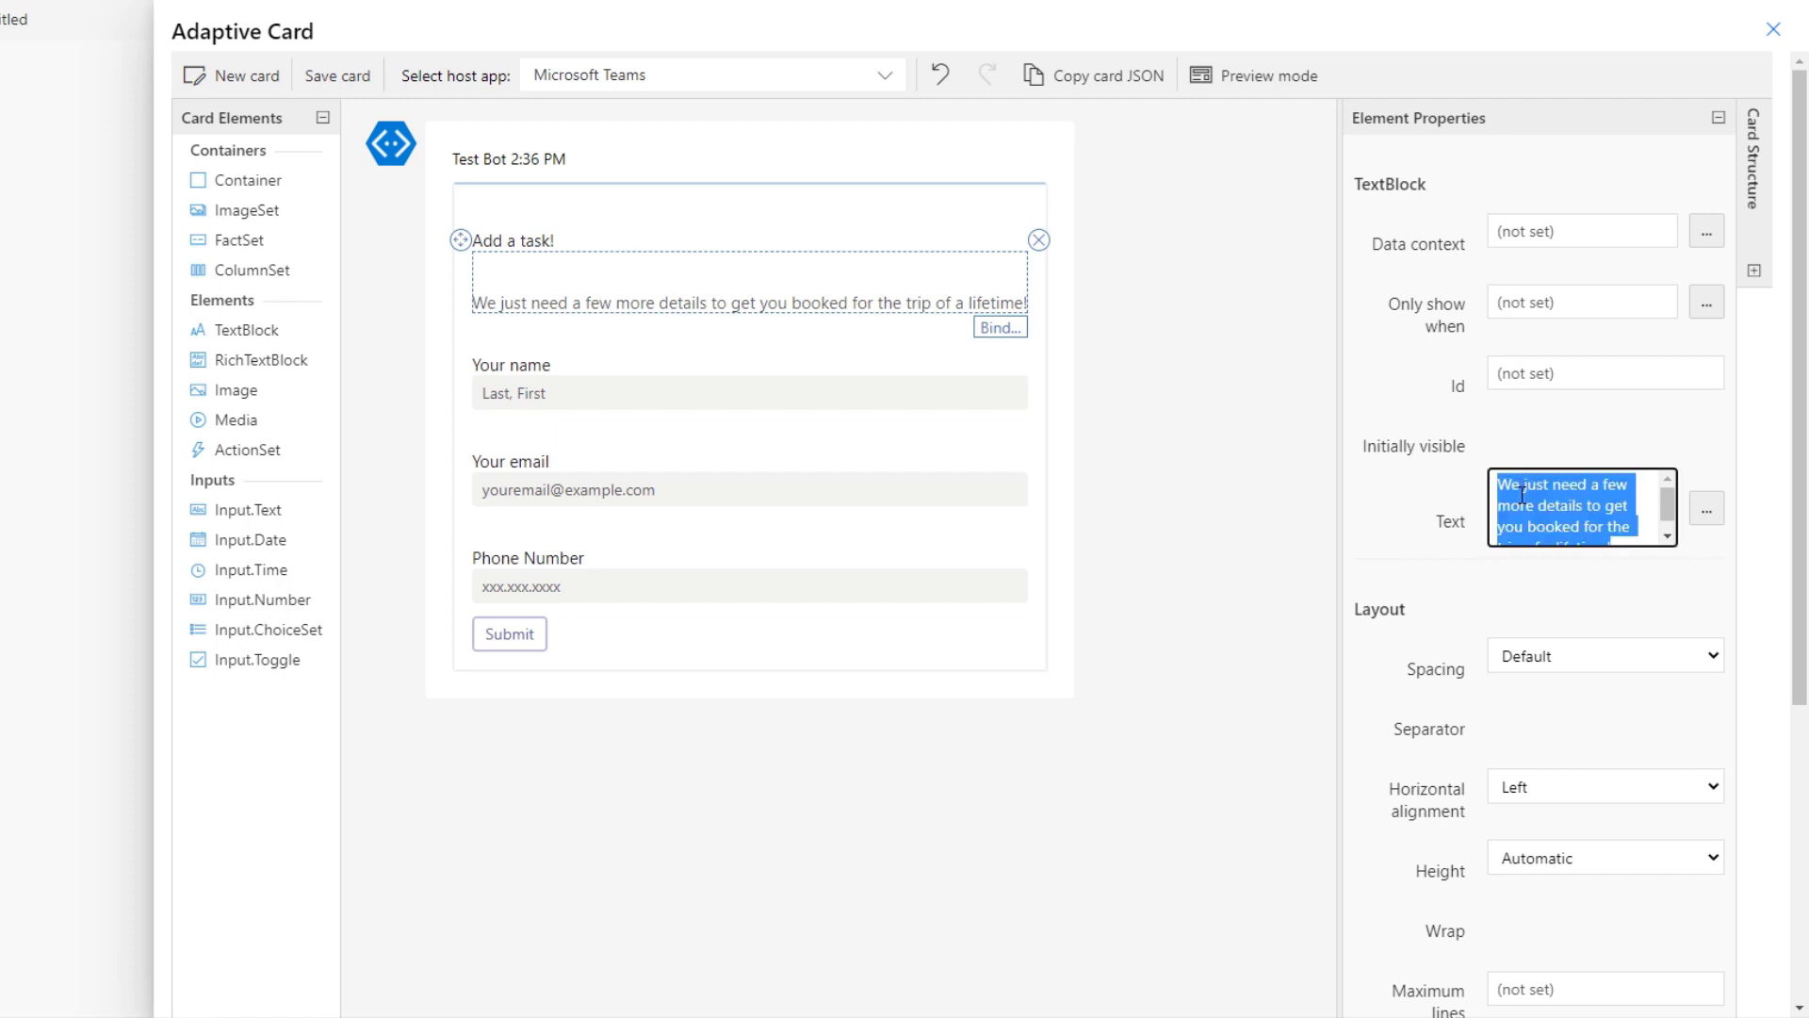
{"action": "type", "text": "Shortcut to"}
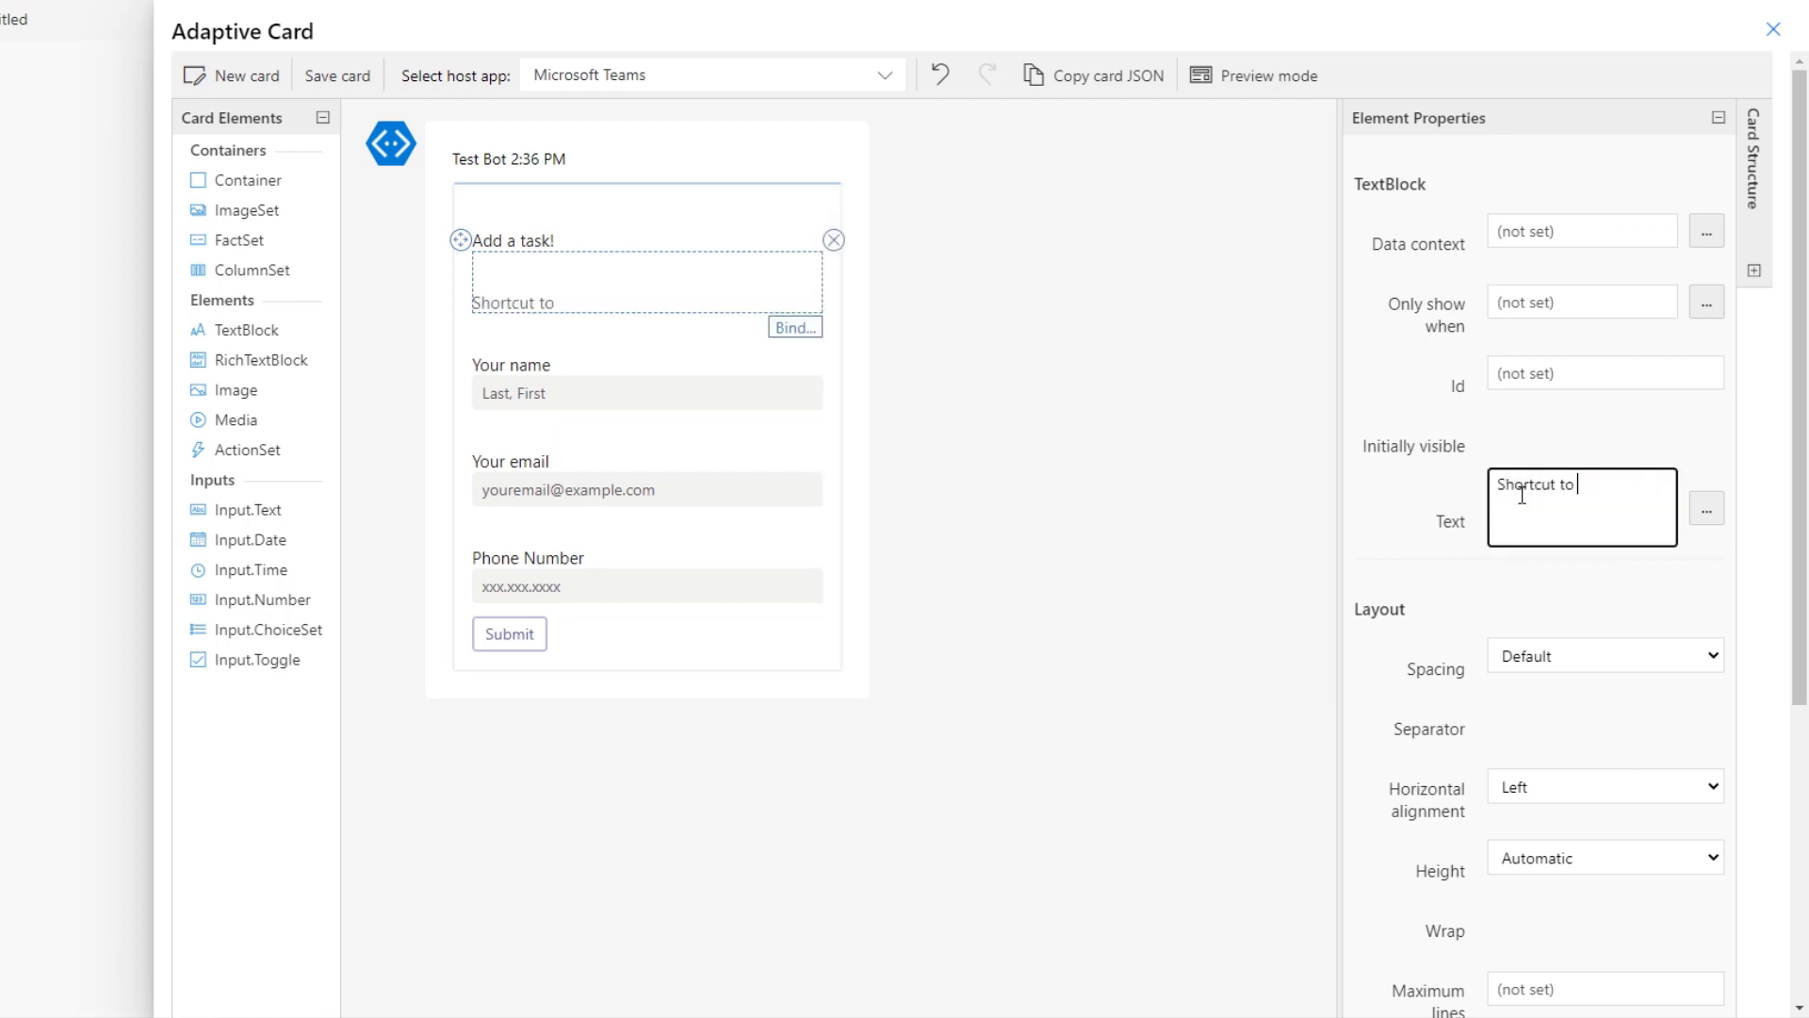
{"action": "type", "text": " add a task to Planner"}
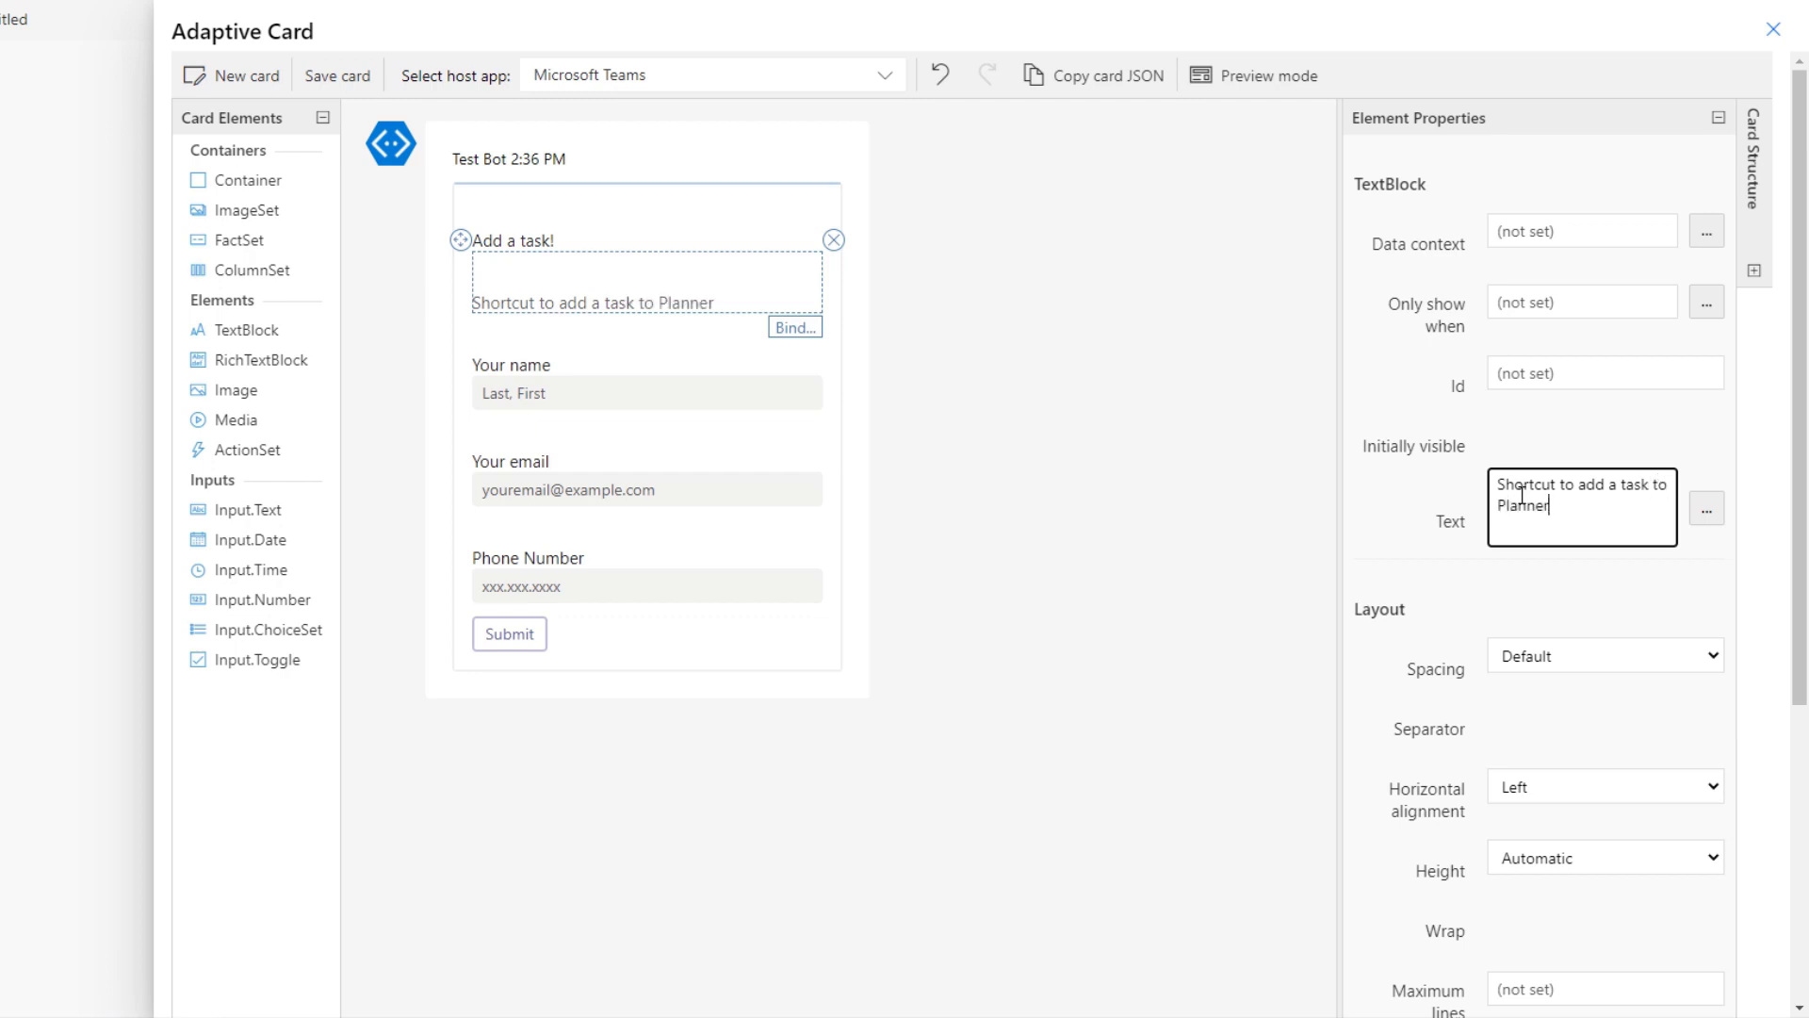
- Delete the "Your name" and "Your email" labels and their input fields from the card
{"action": "left_click", "coordinate": [657, 369]}
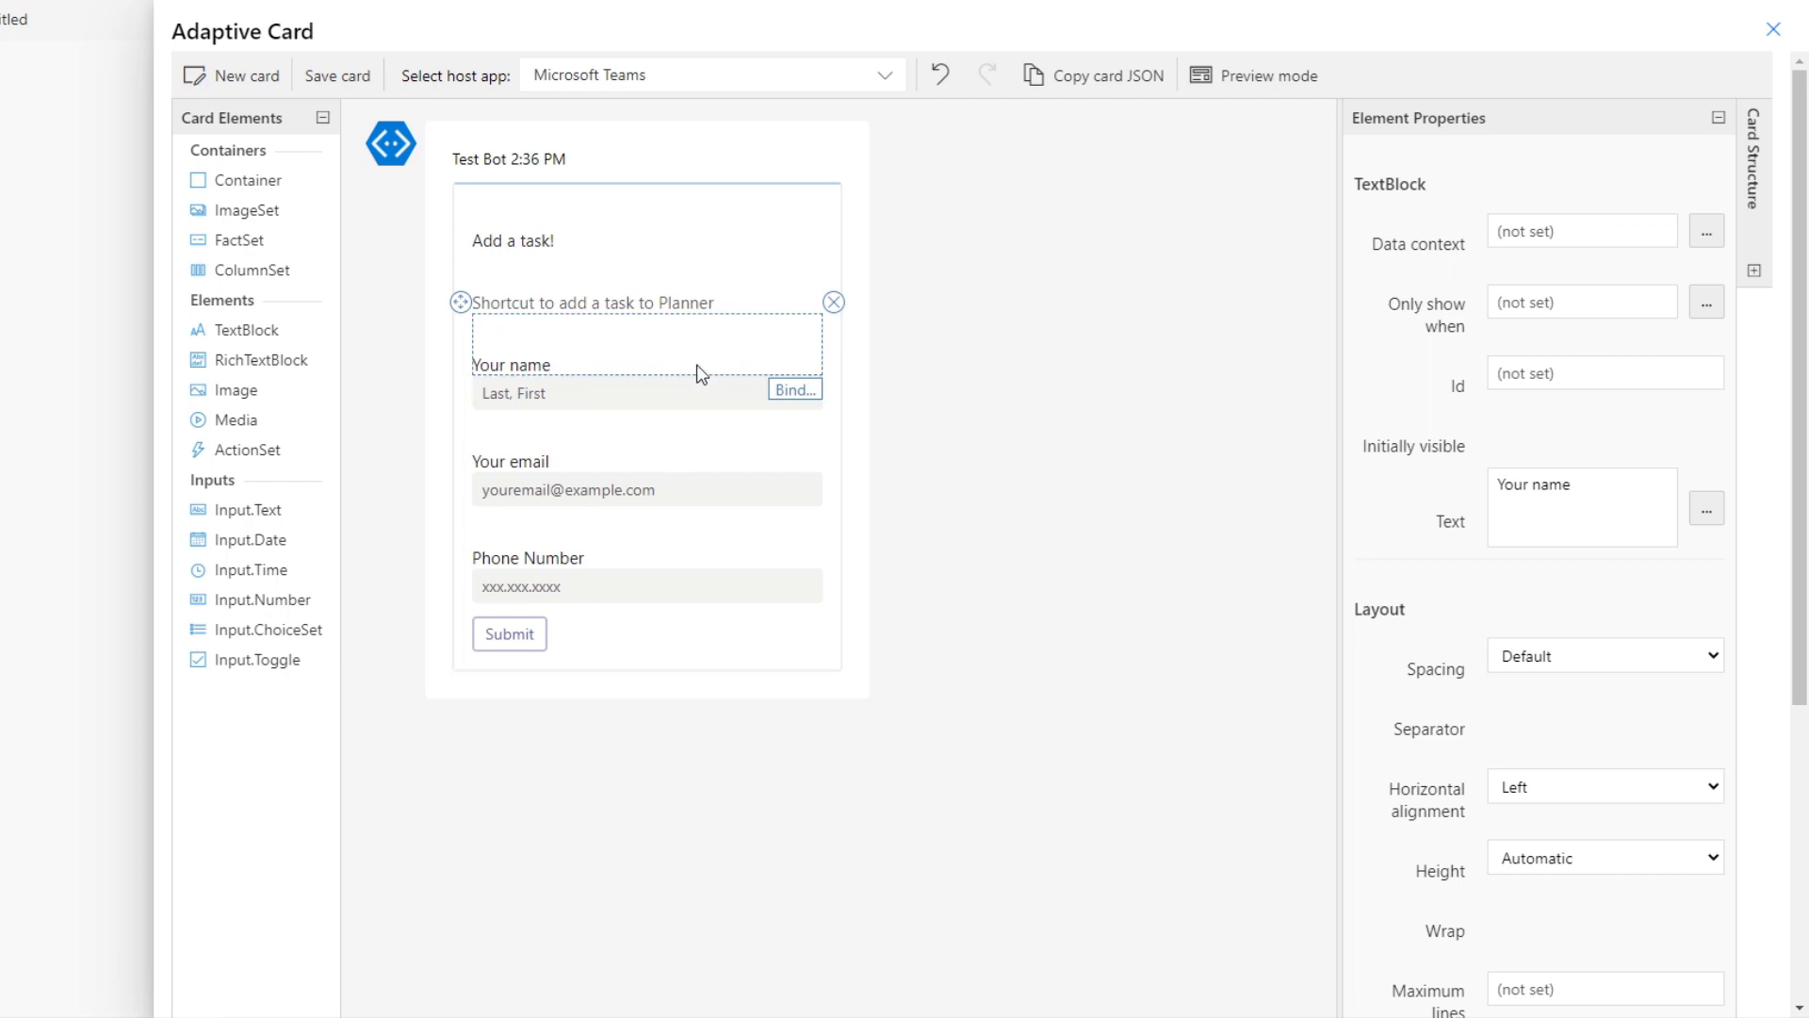
{"action": "key", "text": "Delete"}
{"action": "left_click", "coordinate": [675, 334]}
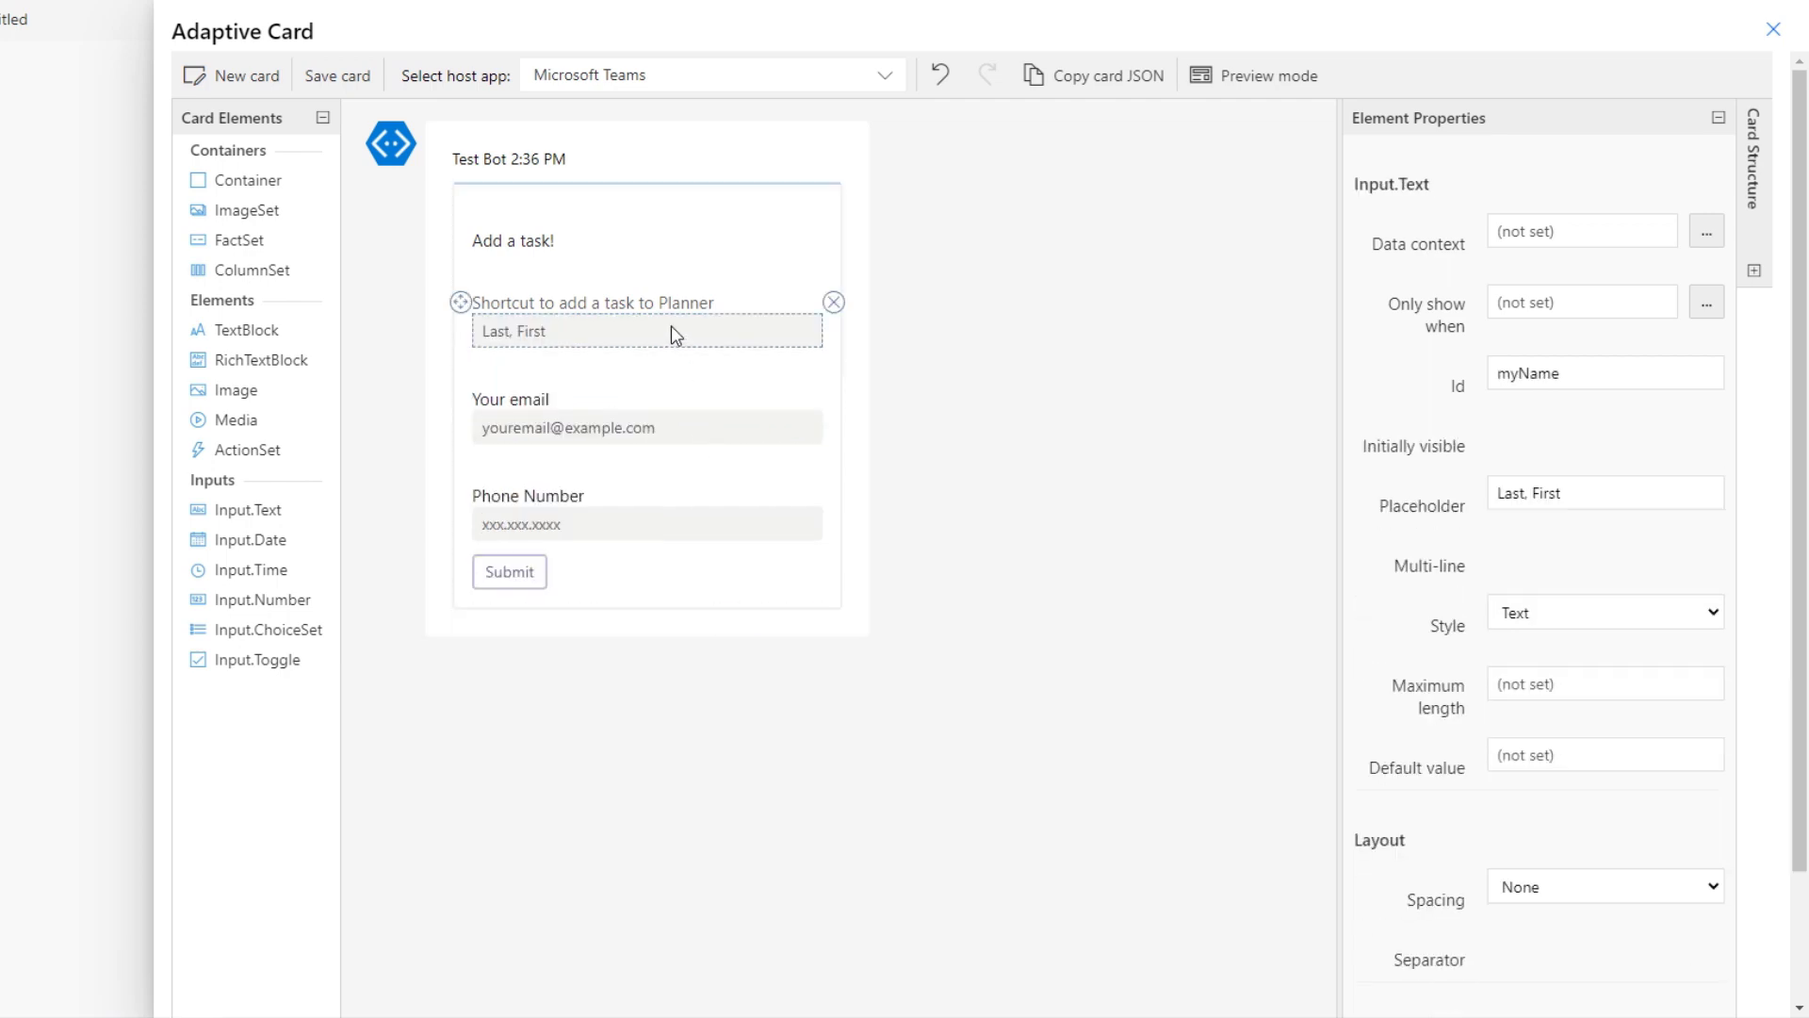
{"action": "key", "text": "Delete"}
{"action": "left_click", "coordinate": [675, 334]}
{"action": "key", "text": "Delete"}
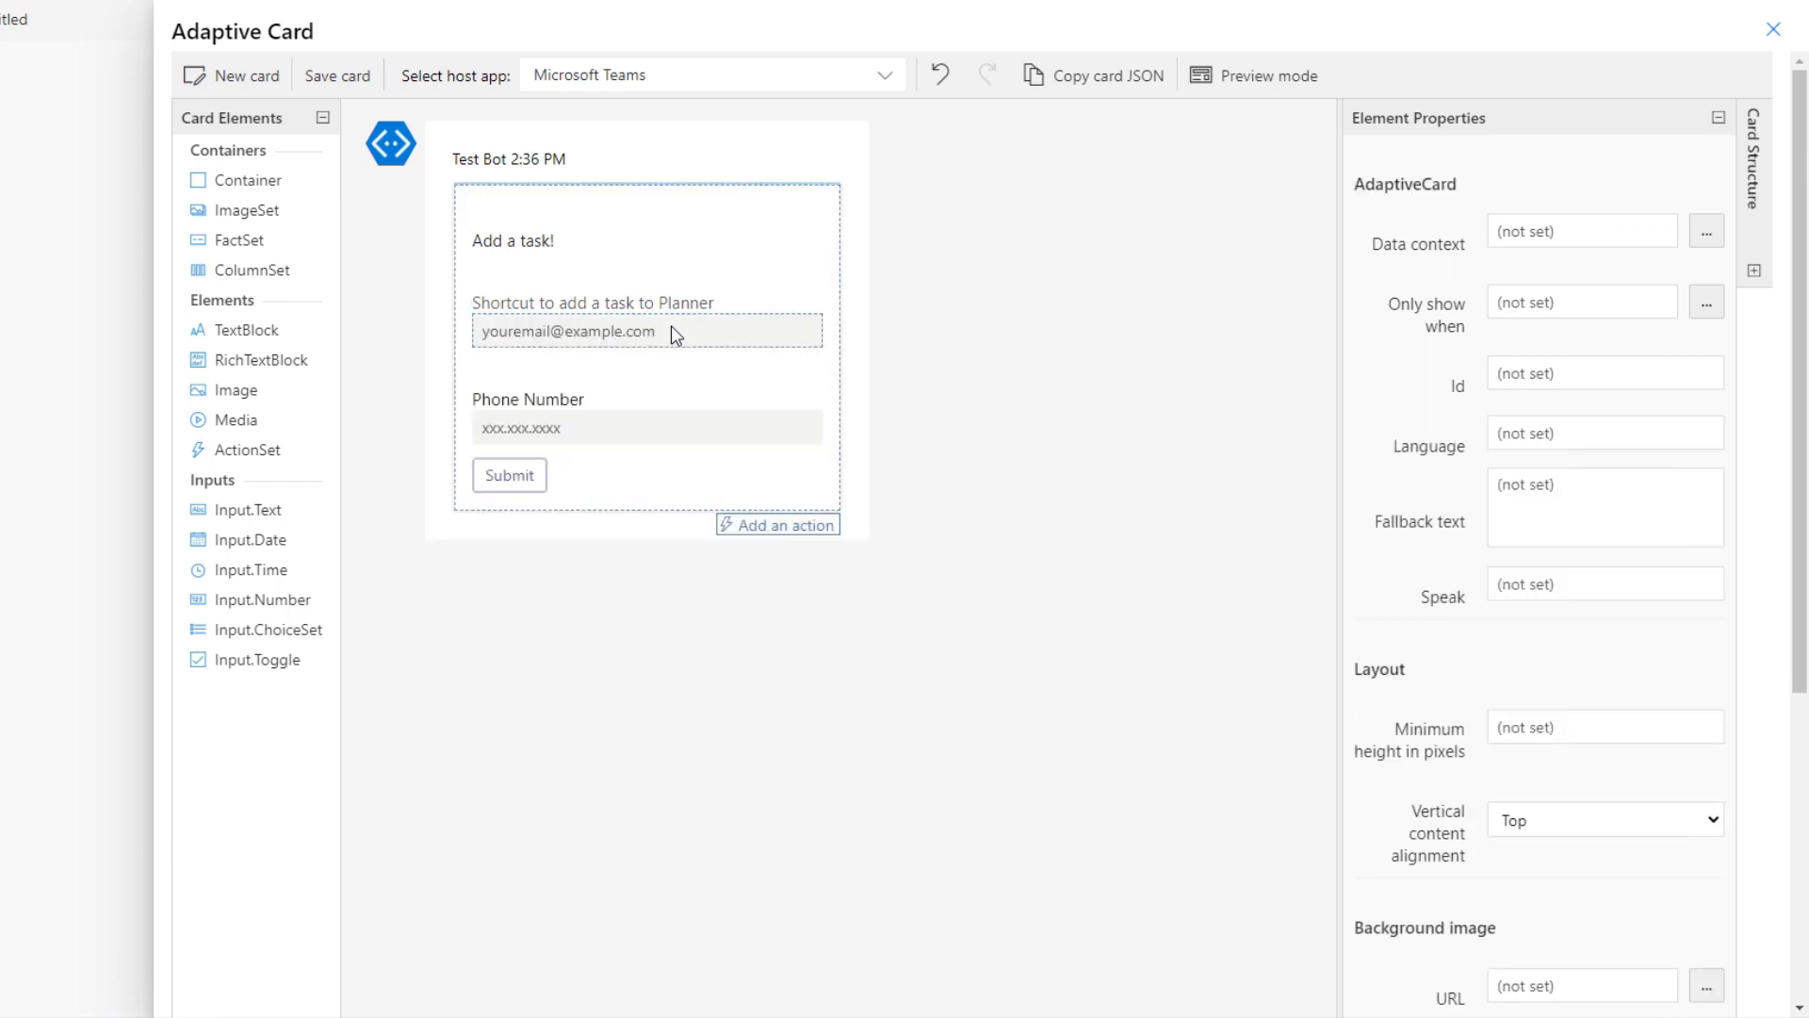
{"action": "left_click", "coordinate": [676, 335]}
{"action": "key", "text": "Delete"}
- Change the "Phone Number" label on the card to "Due Date"
{"action": "left_click", "coordinate": [676, 334]}
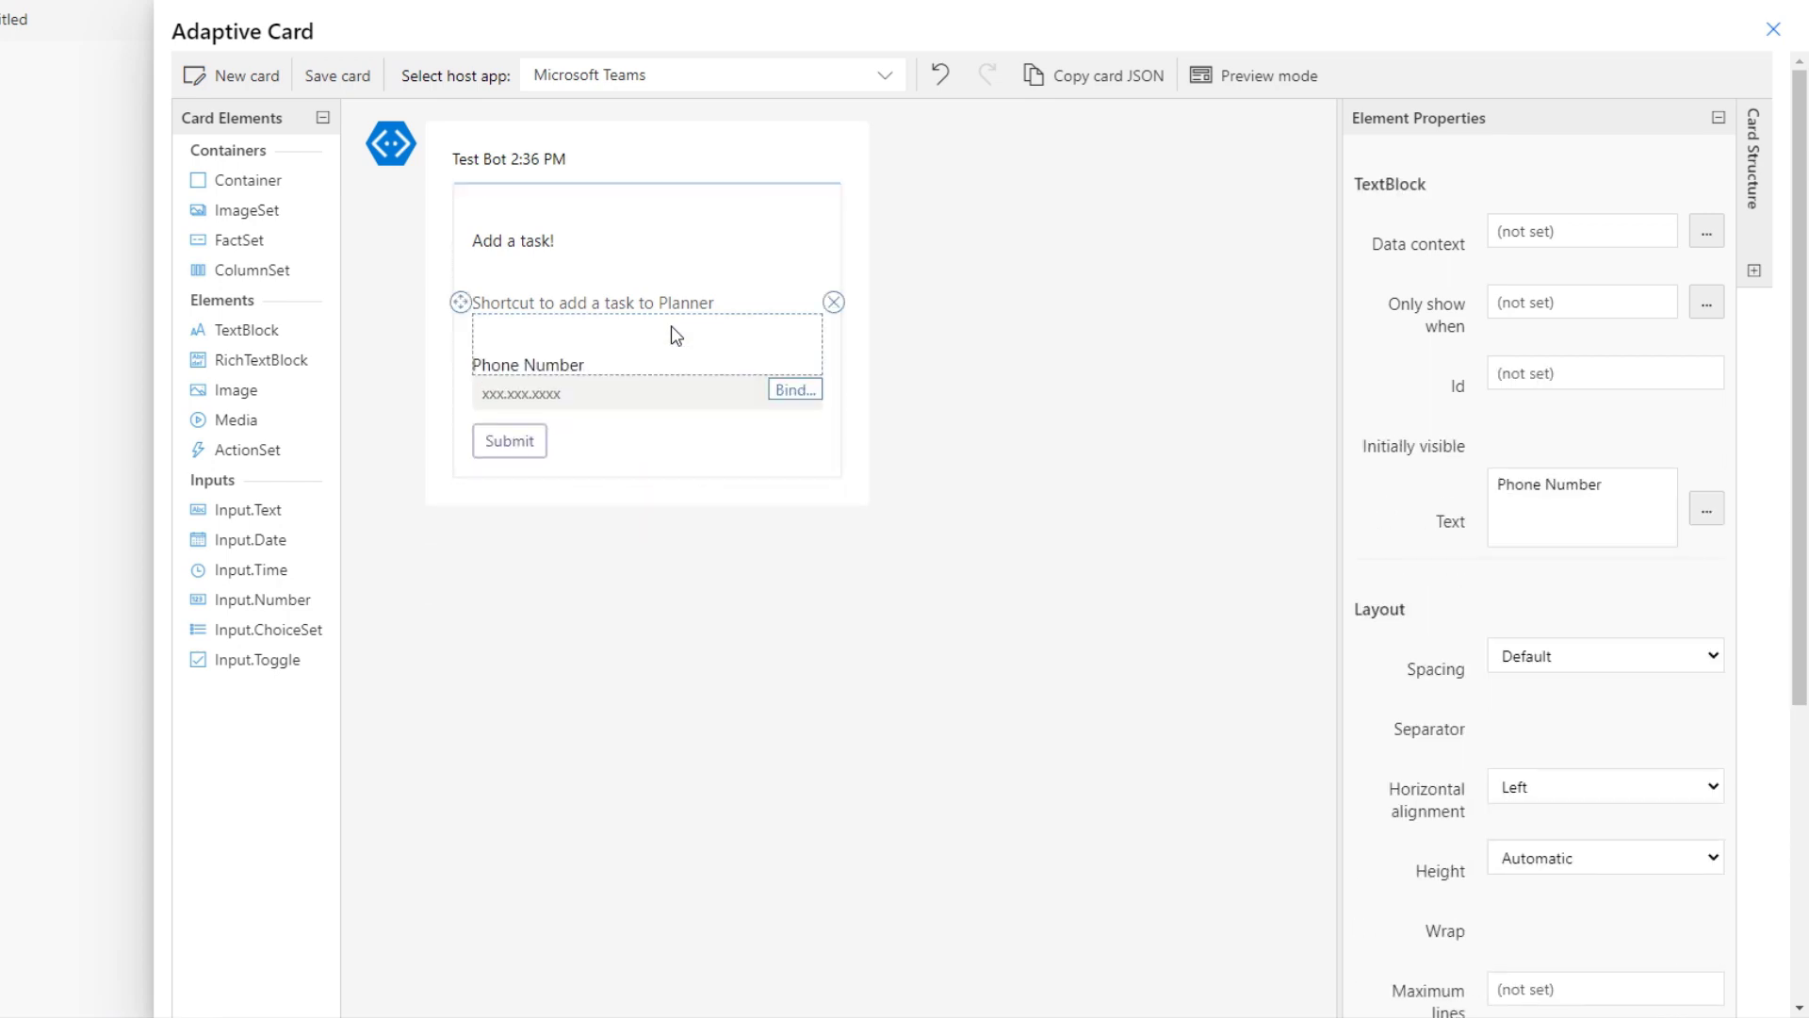
{"action": "left_click_drag", "start_coordinate": [1611, 487], "coordinate": [1454, 490]}
{"action": "type", "text": "Due Date"}
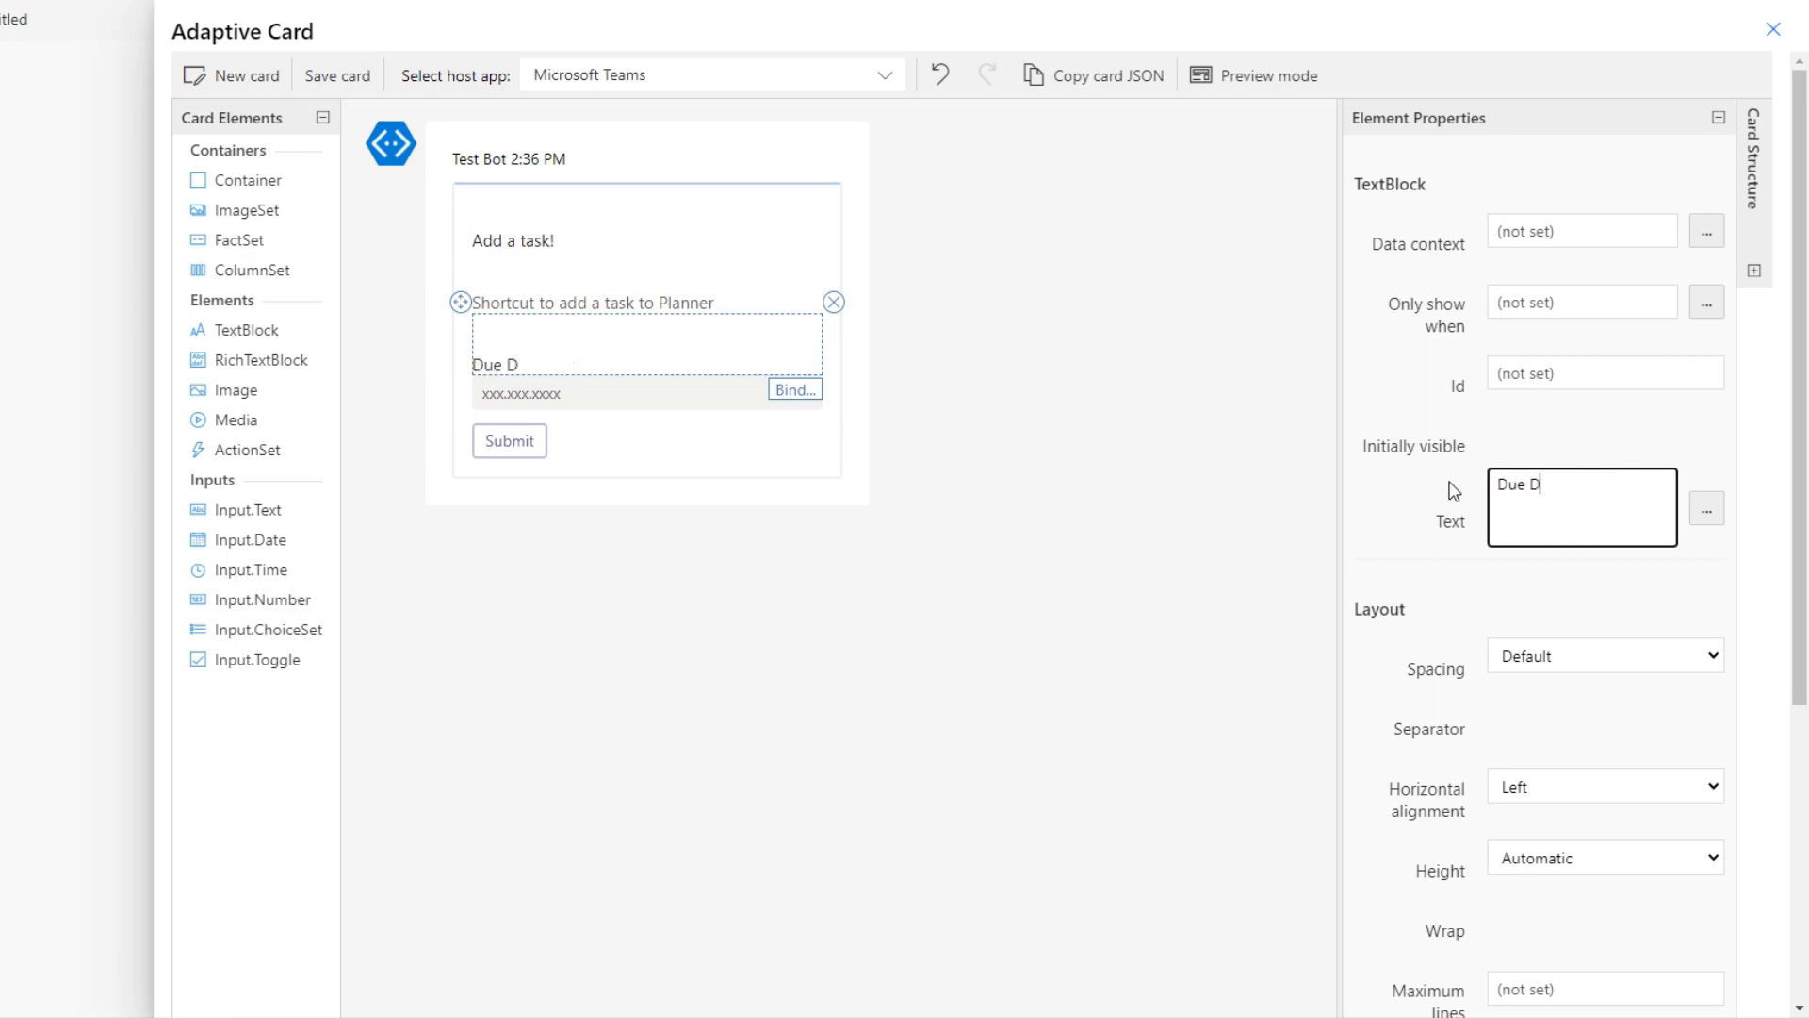
- Replace the phone number input under the "Due Date" label with an Input.Date element
{"action": "left_click", "coordinate": [707, 392]}
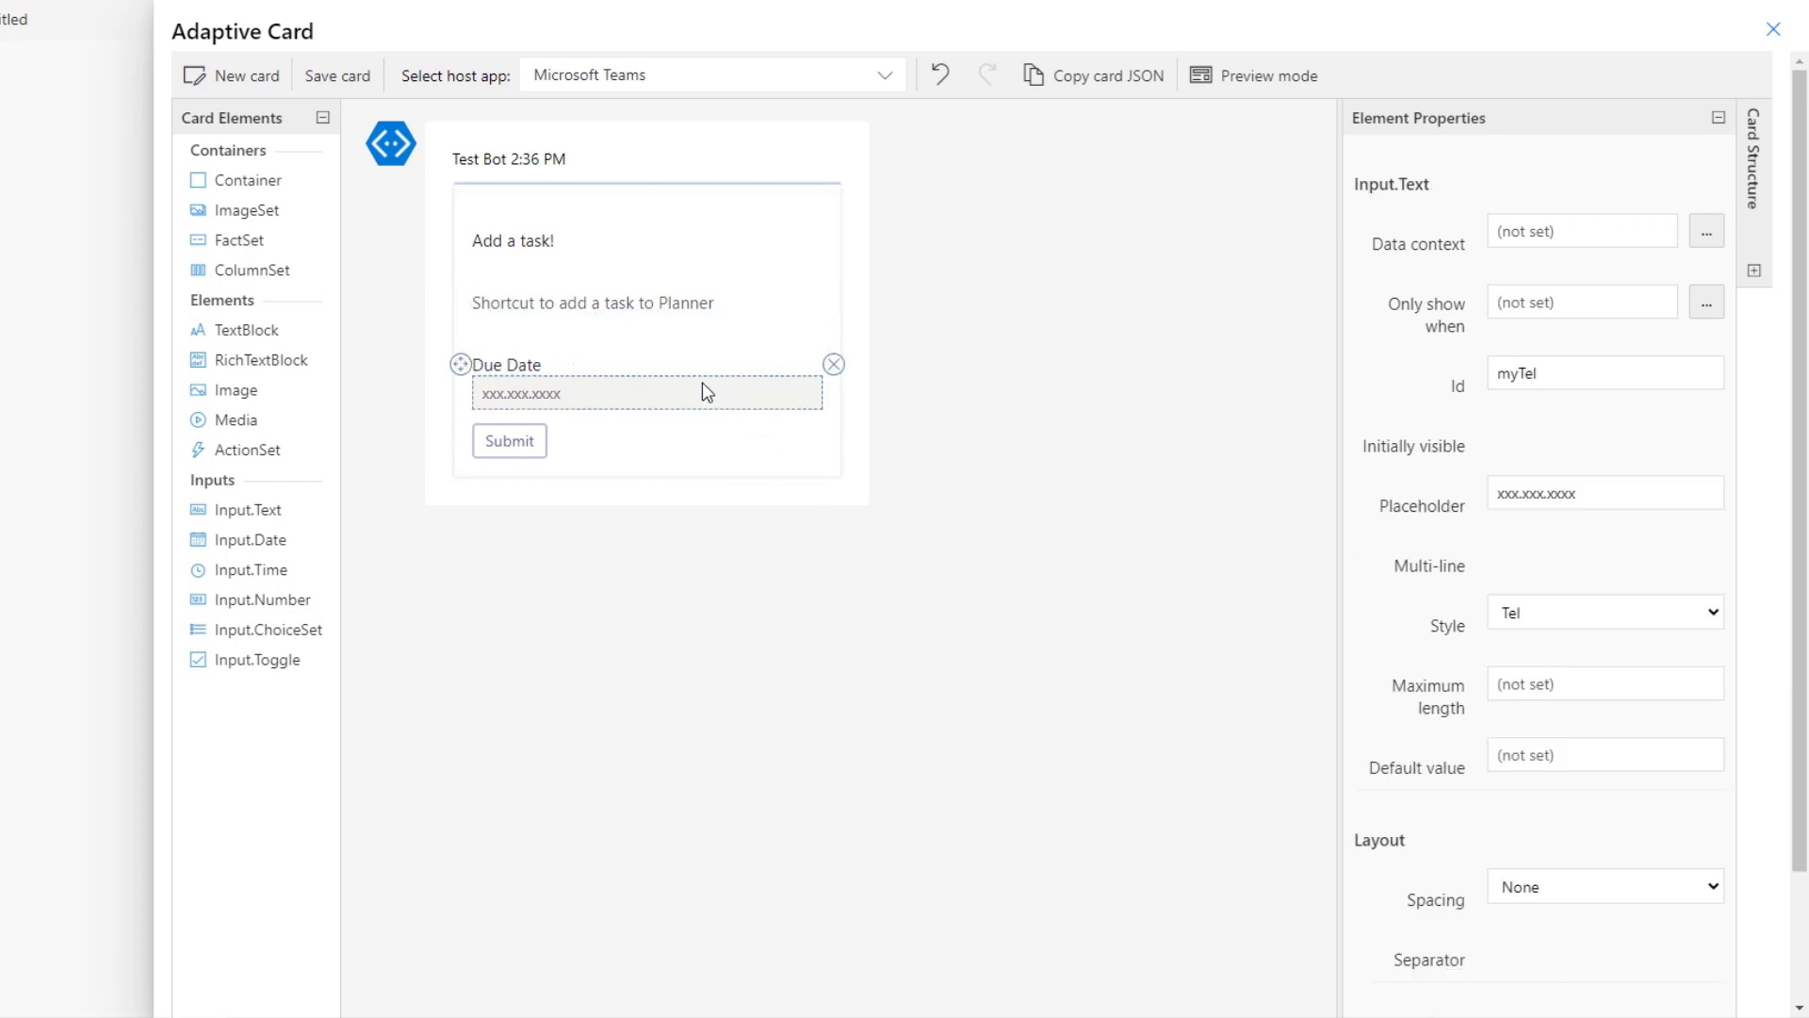
{"action": "key", "text": "Delete"}
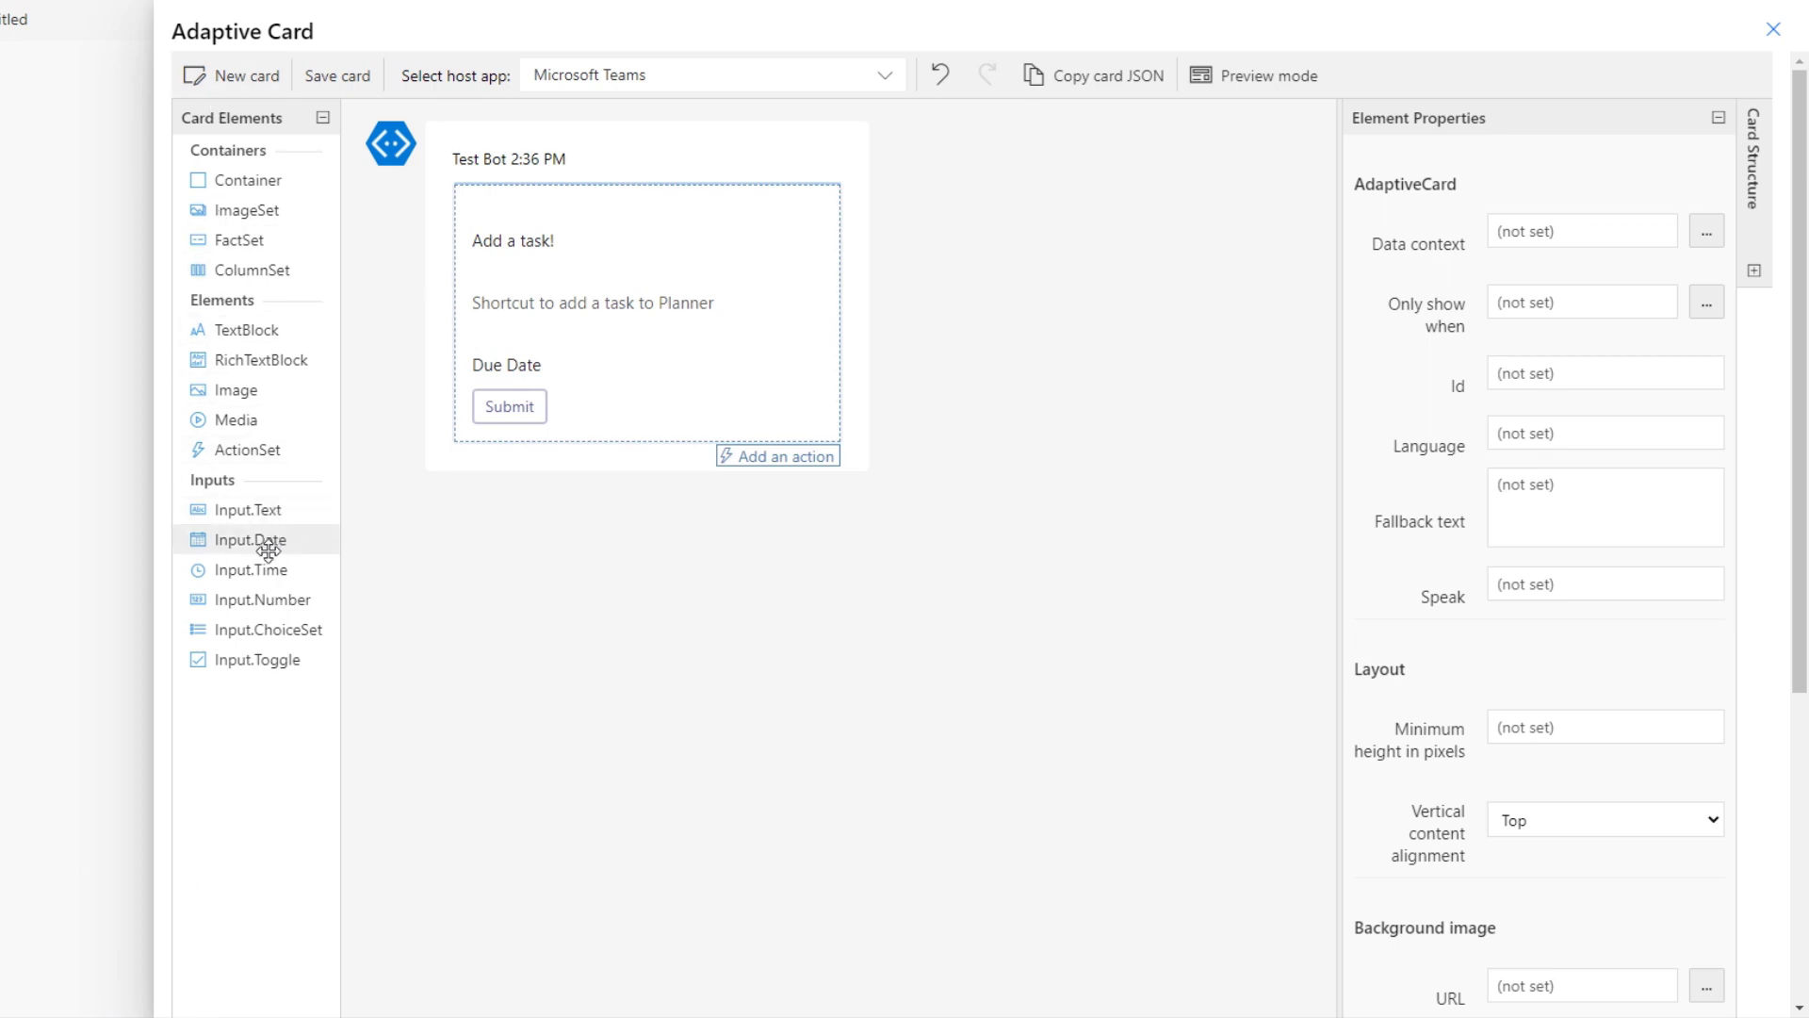
{"action": "left_click_drag", "start_coordinate": [262, 545], "coordinate": [553, 399]}
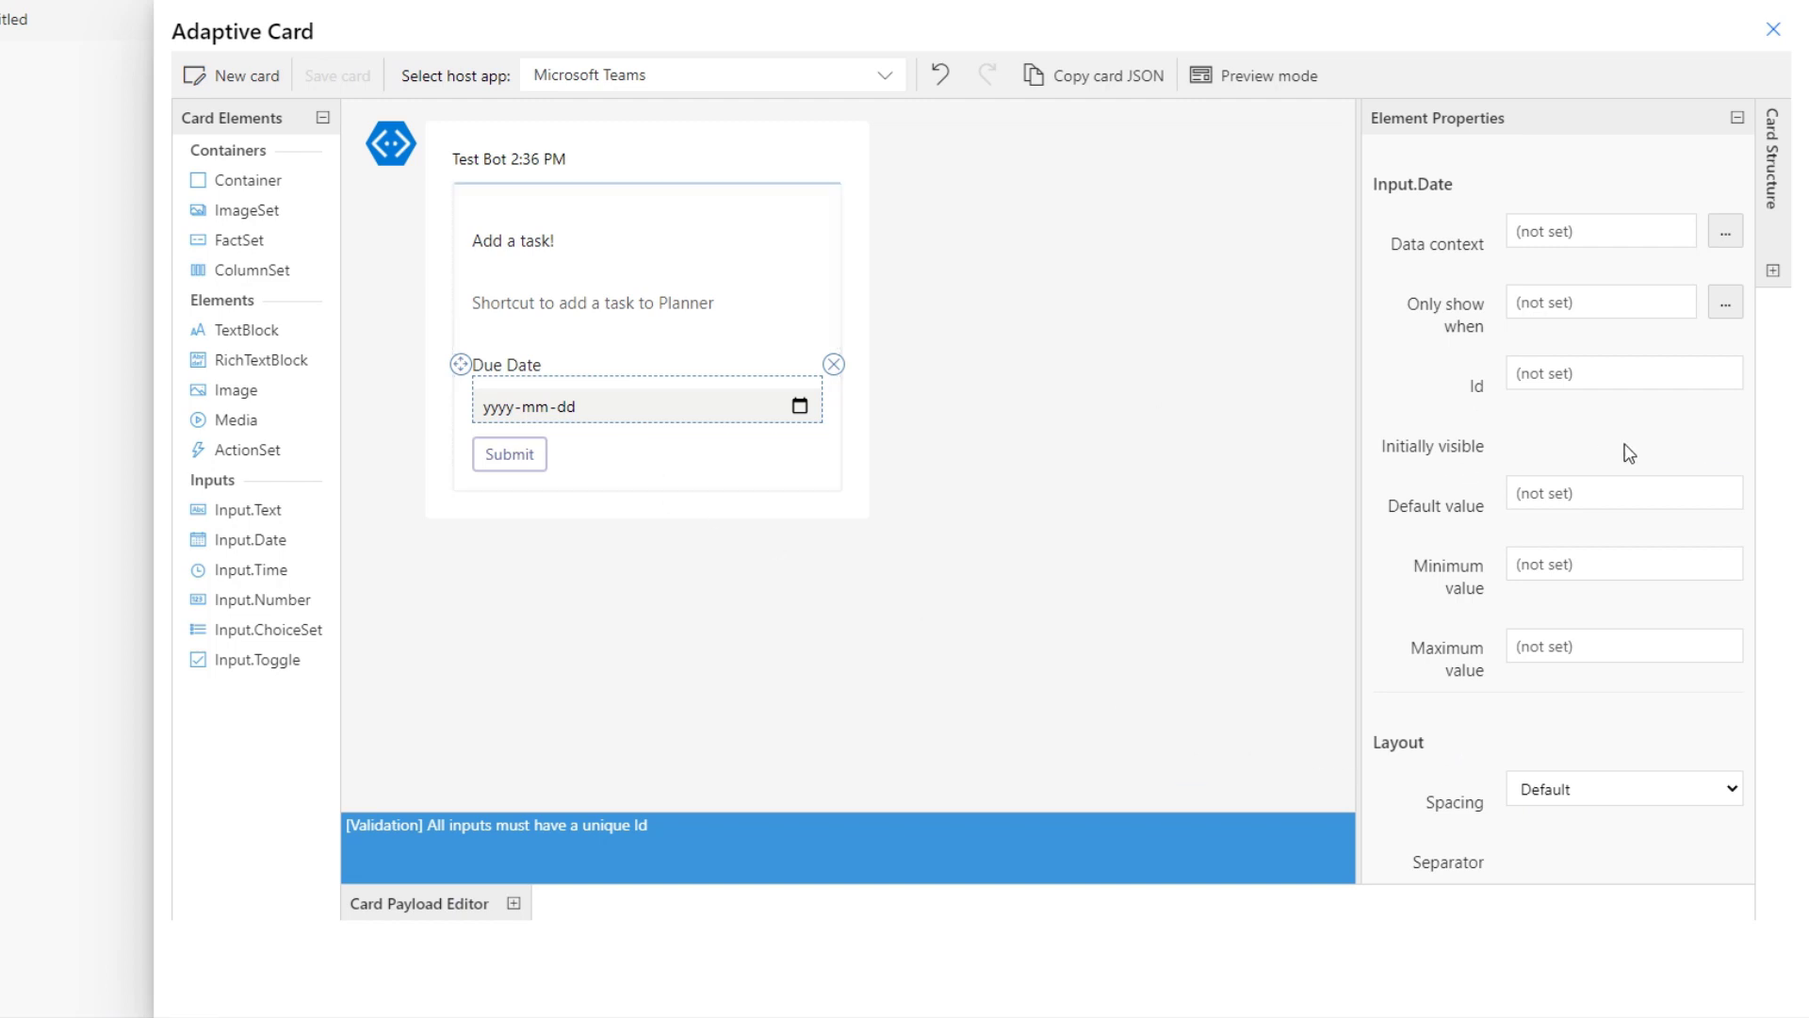
- Give the date input the Id "date_due" and save the adaptive card
{"action": "left_click", "coordinate": [1558, 381]}
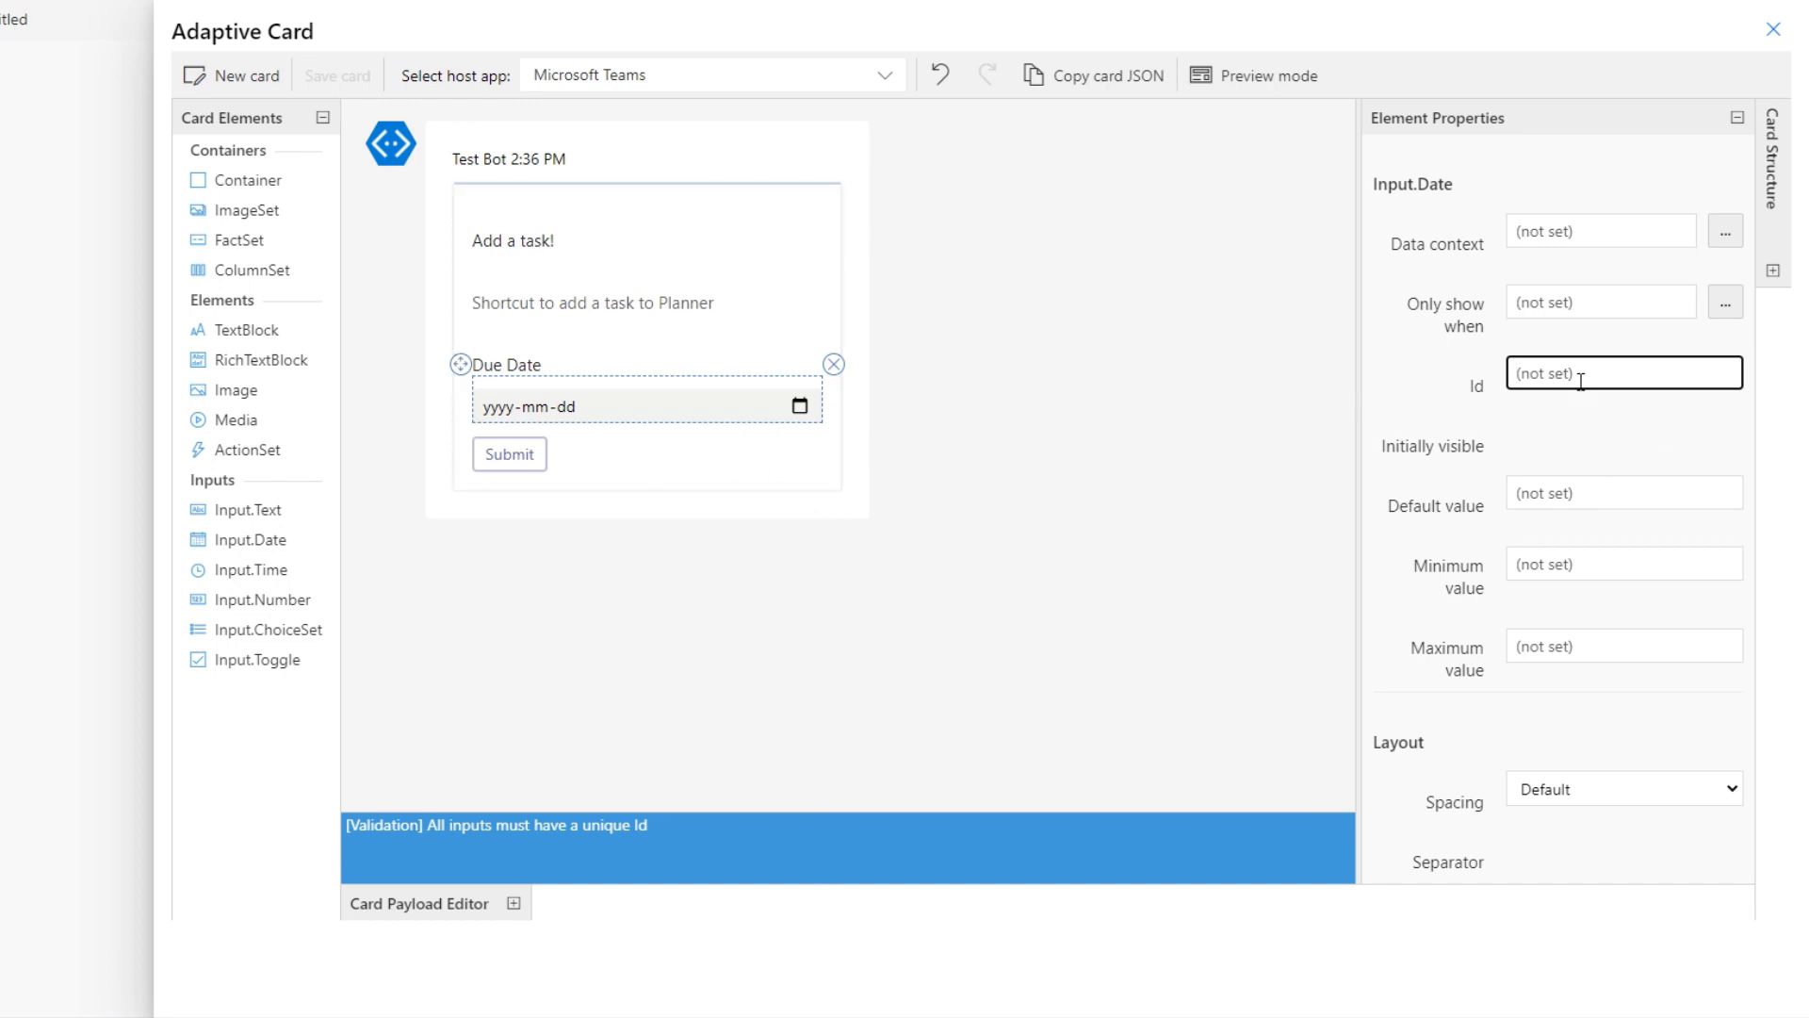
{"action": "type", "text": "date_du"}
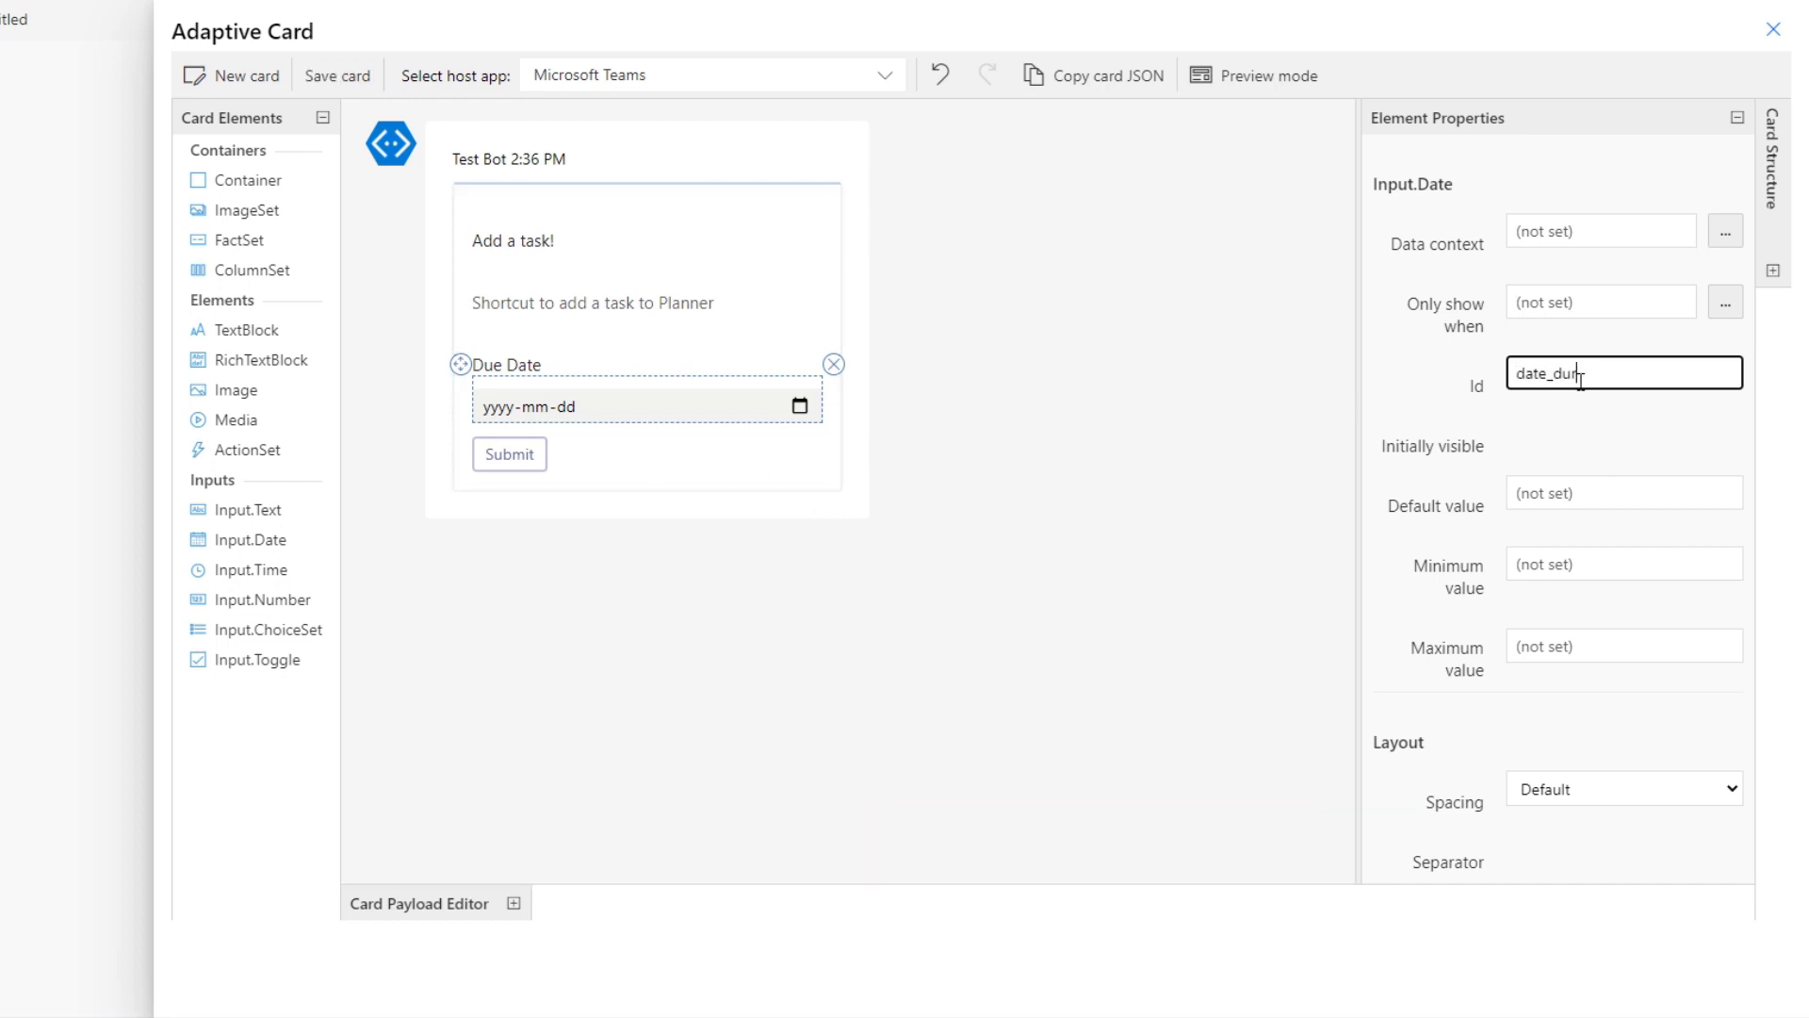
{"action": "type", "text": "r"}
{"action": "key", "text": "BackSpace"}
{"action": "type", "text": "e"}
{"action": "left_click", "coordinate": [1042, 510]}
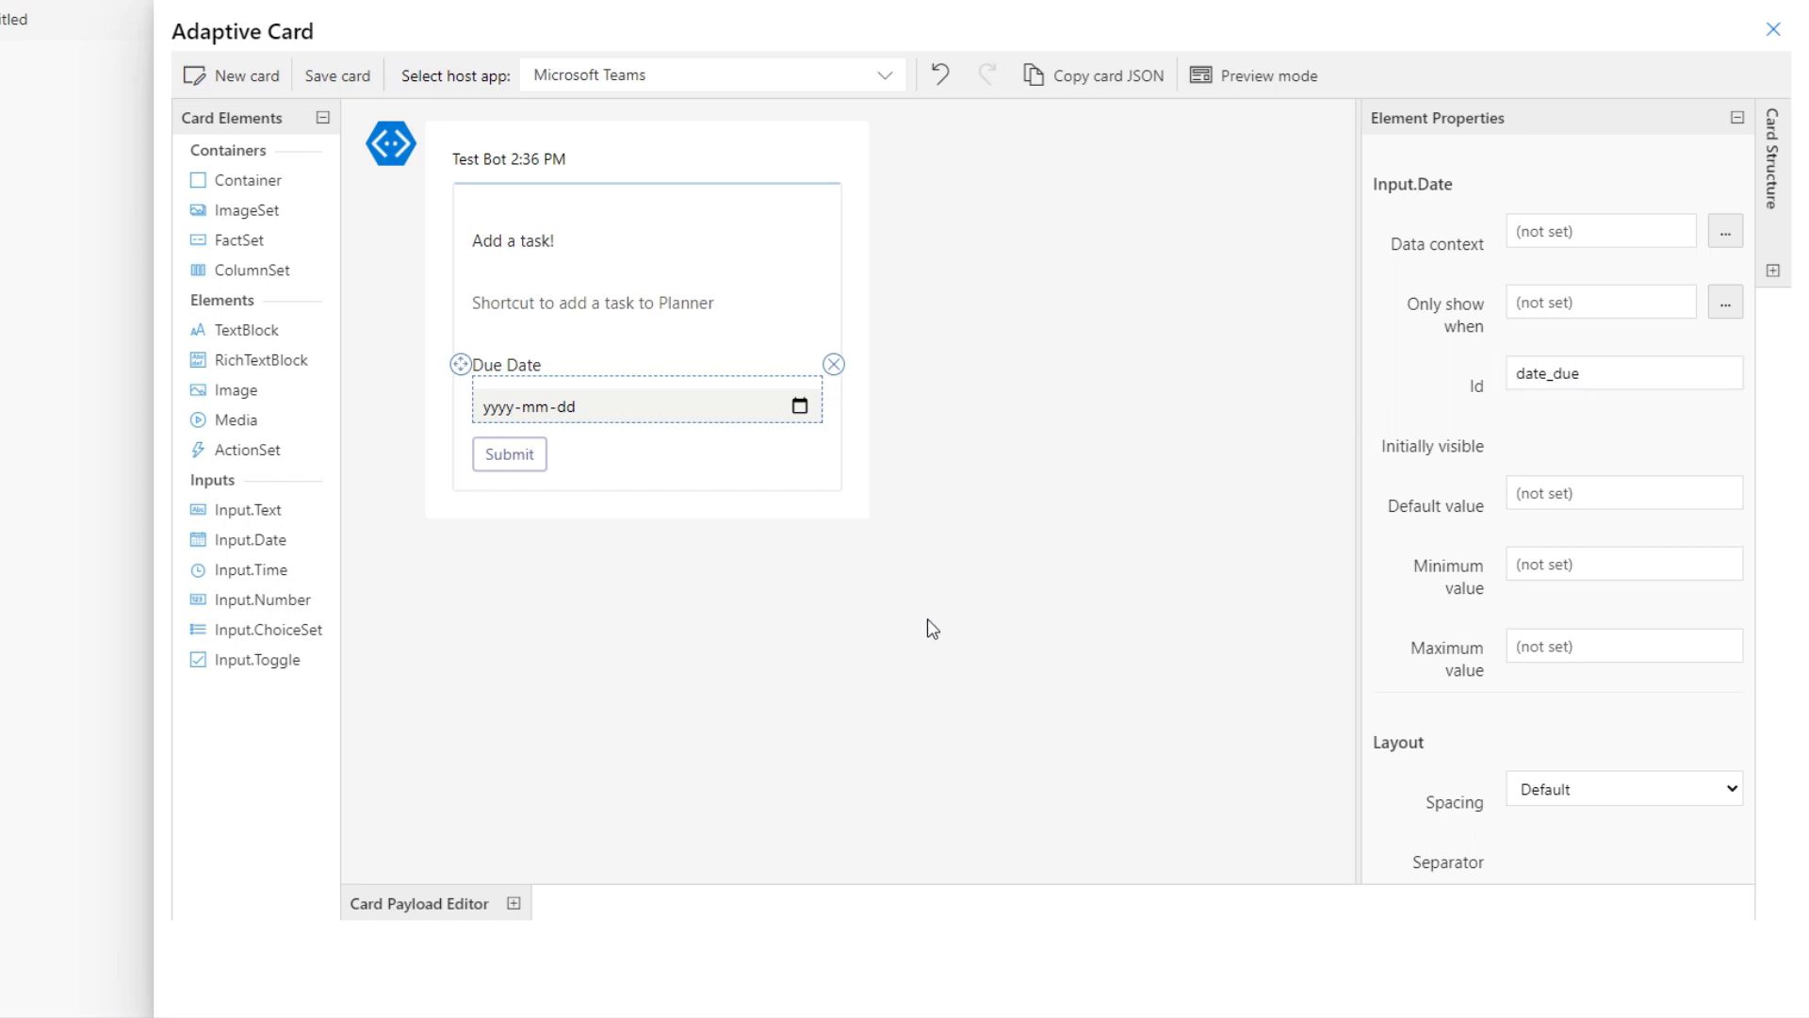
{"action": "left_click", "coordinate": [341, 75]}
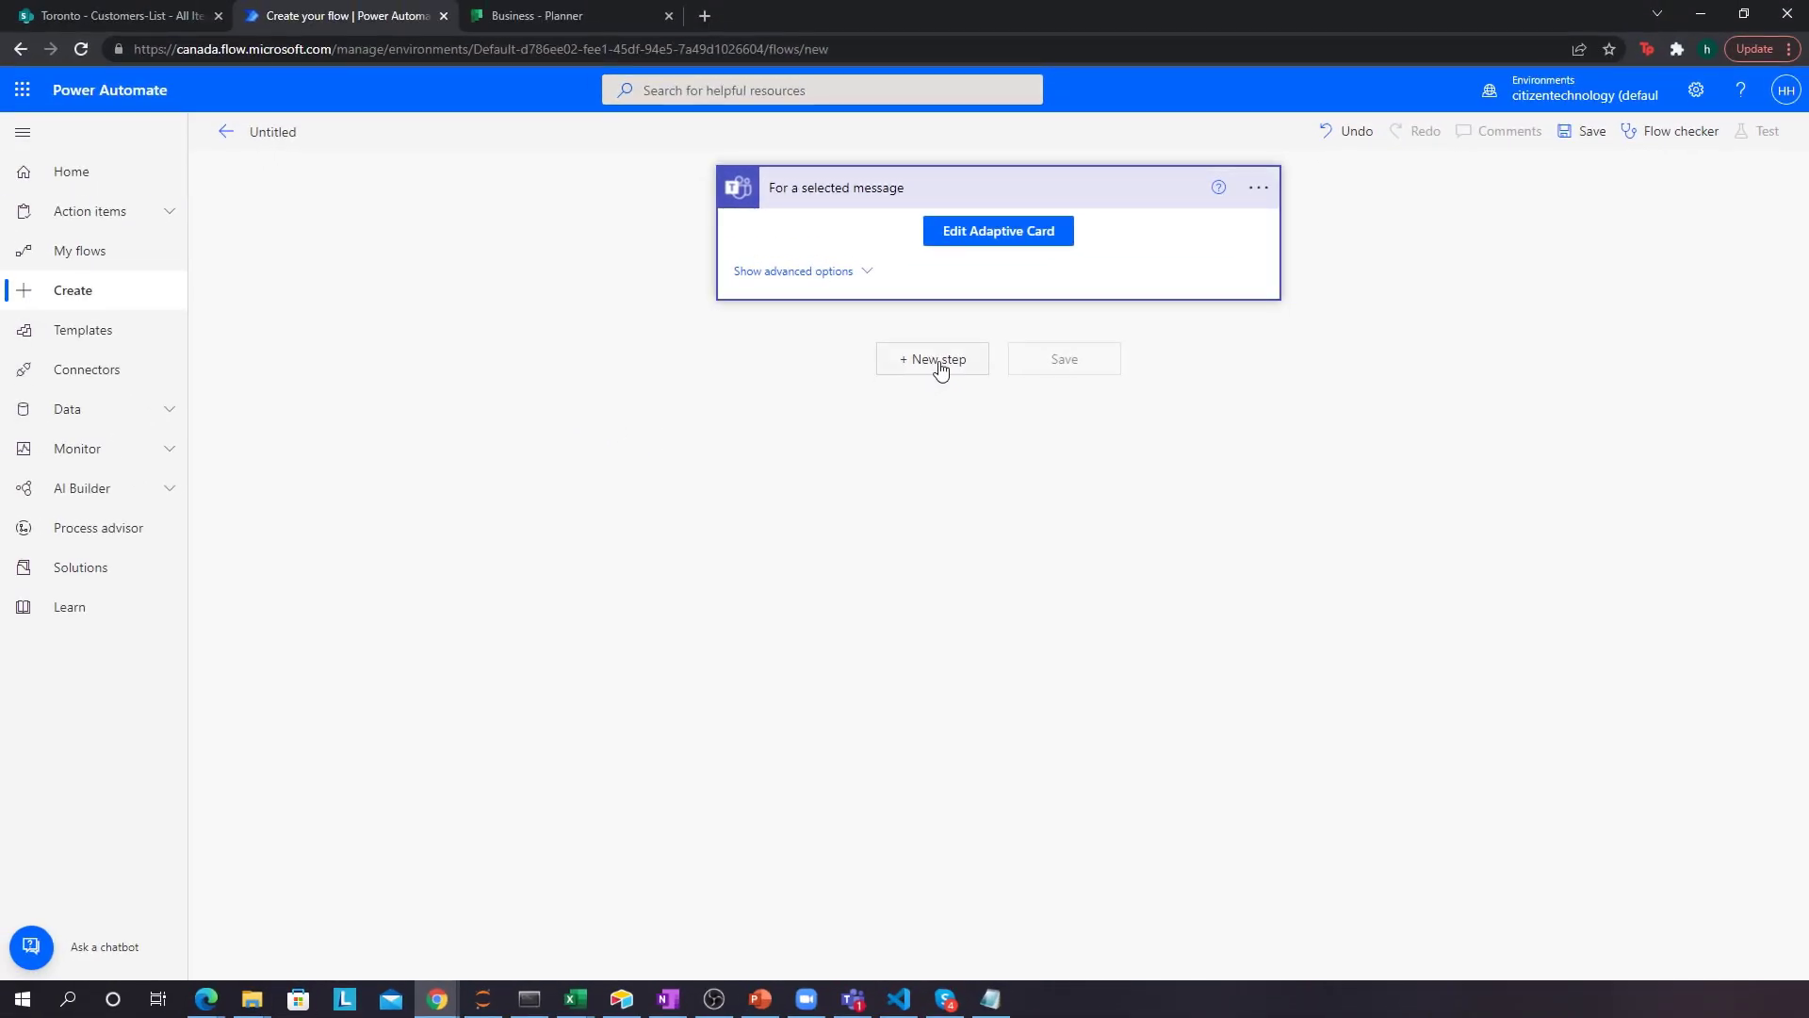
- Check the Business board in Planner, return to the flow, and add Planner's "Create a task (preview)" action after the trigger
{"action": "left_click", "coordinate": [937, 362]}
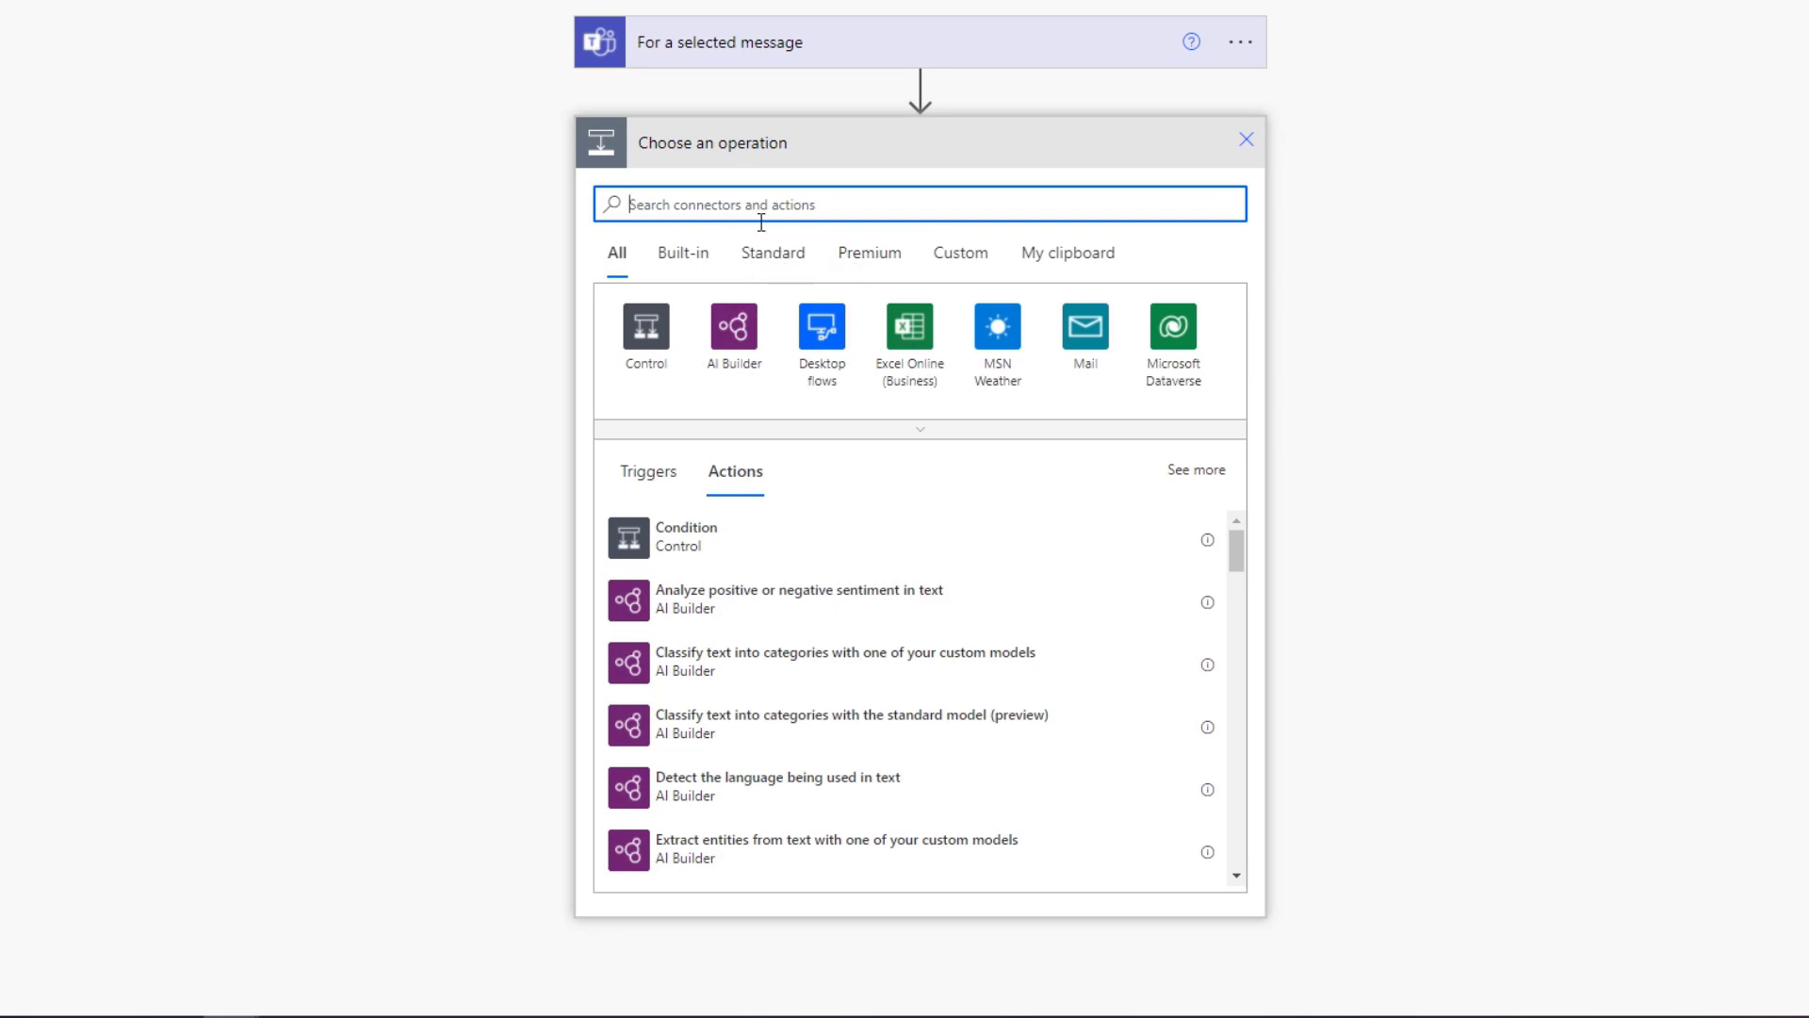
{"action": "key", "text": "ctrl+Tab"}
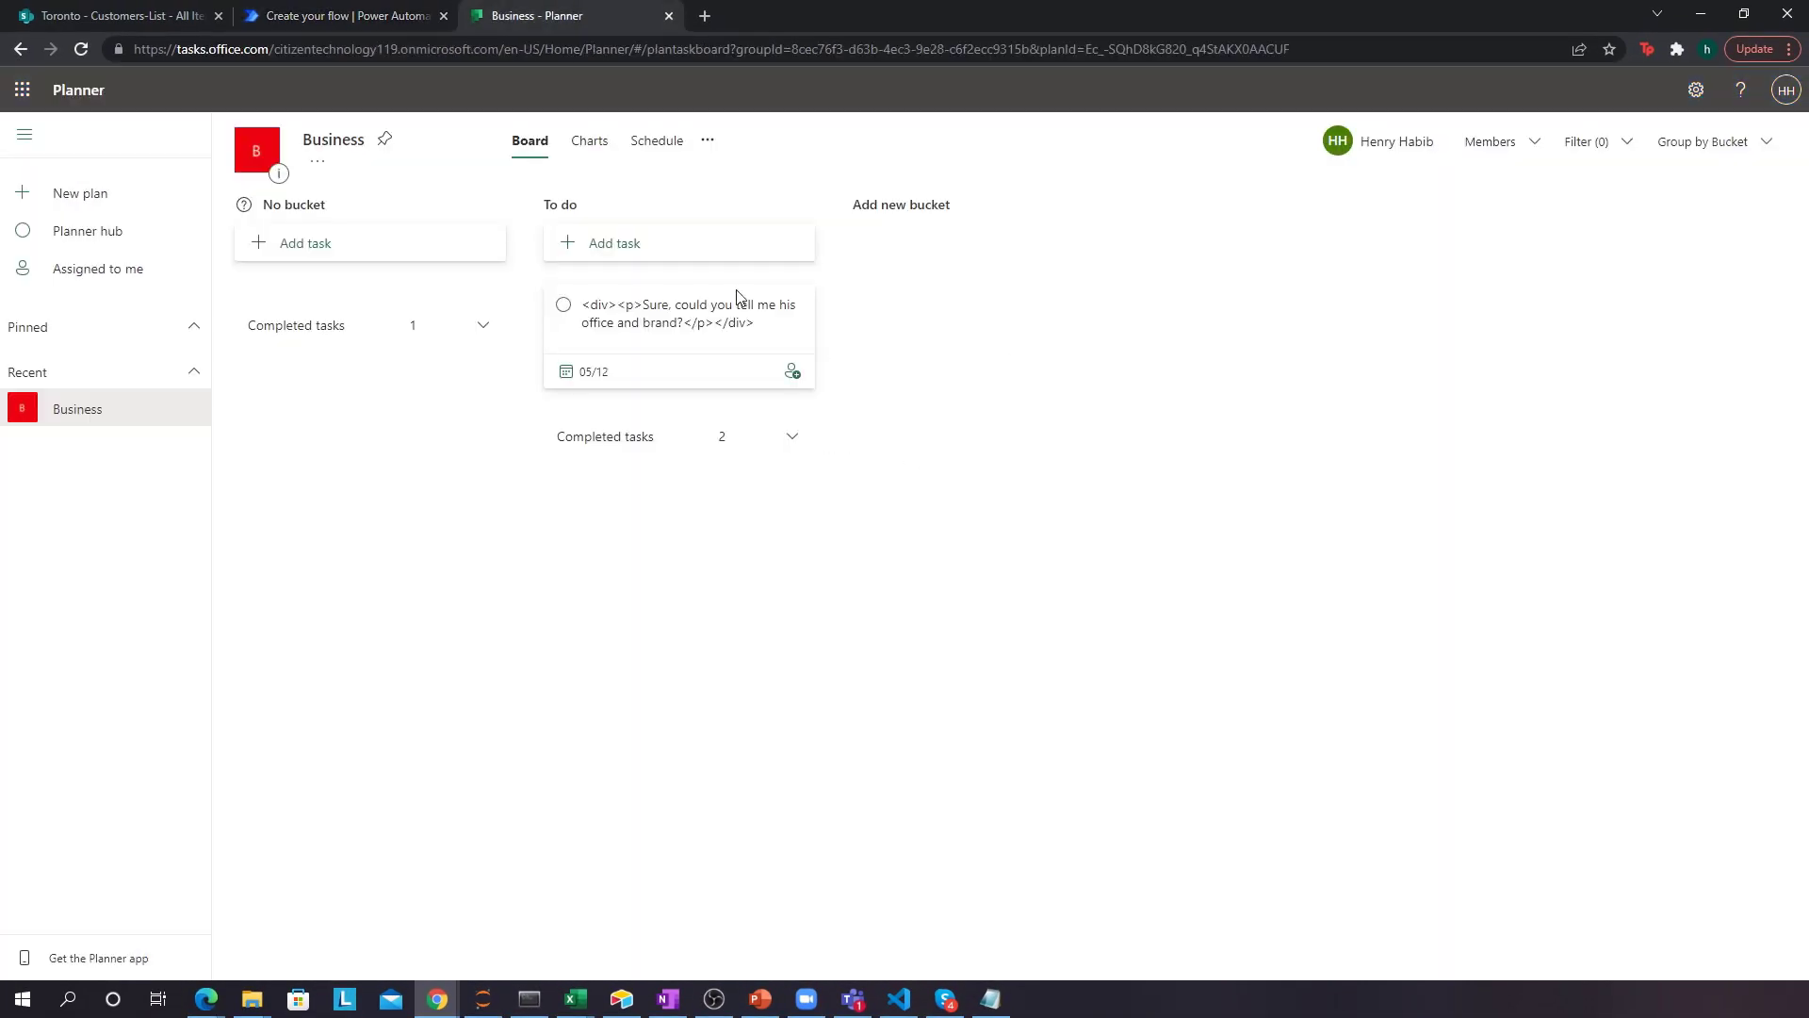
{"action": "left_click", "coordinate": [344, 15]}
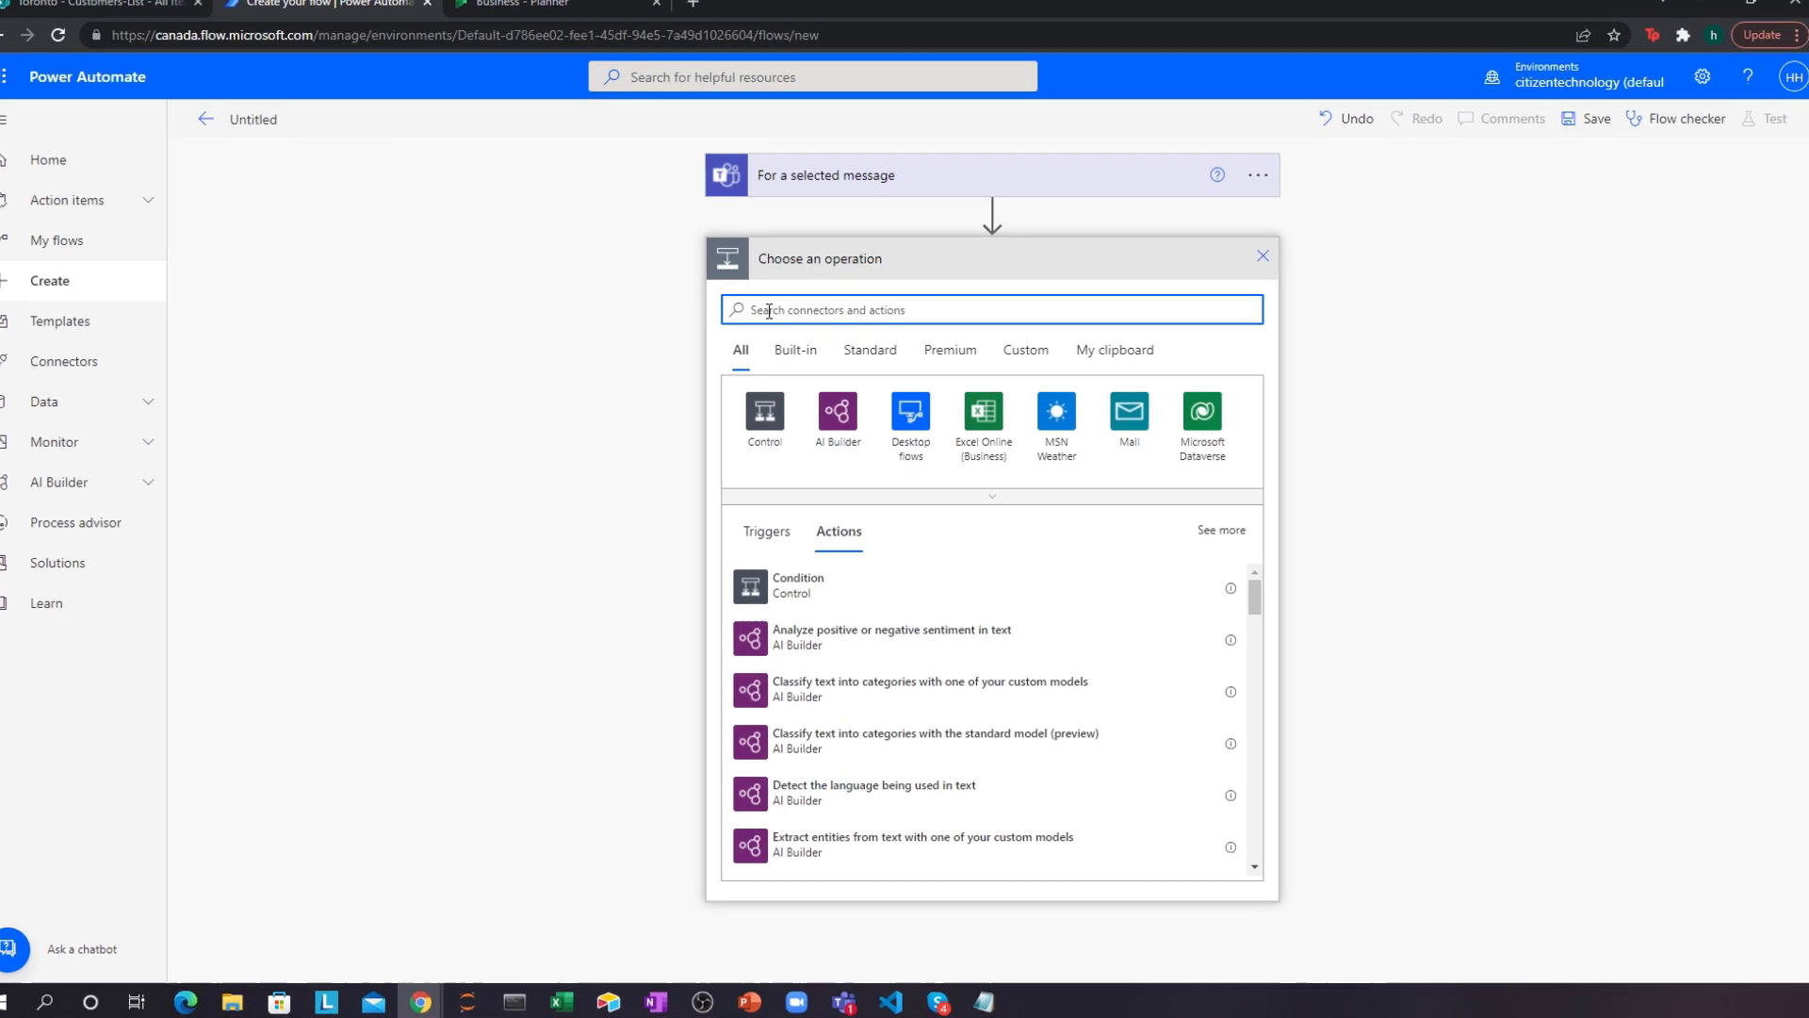
{"action": "type", "text": "planner"}
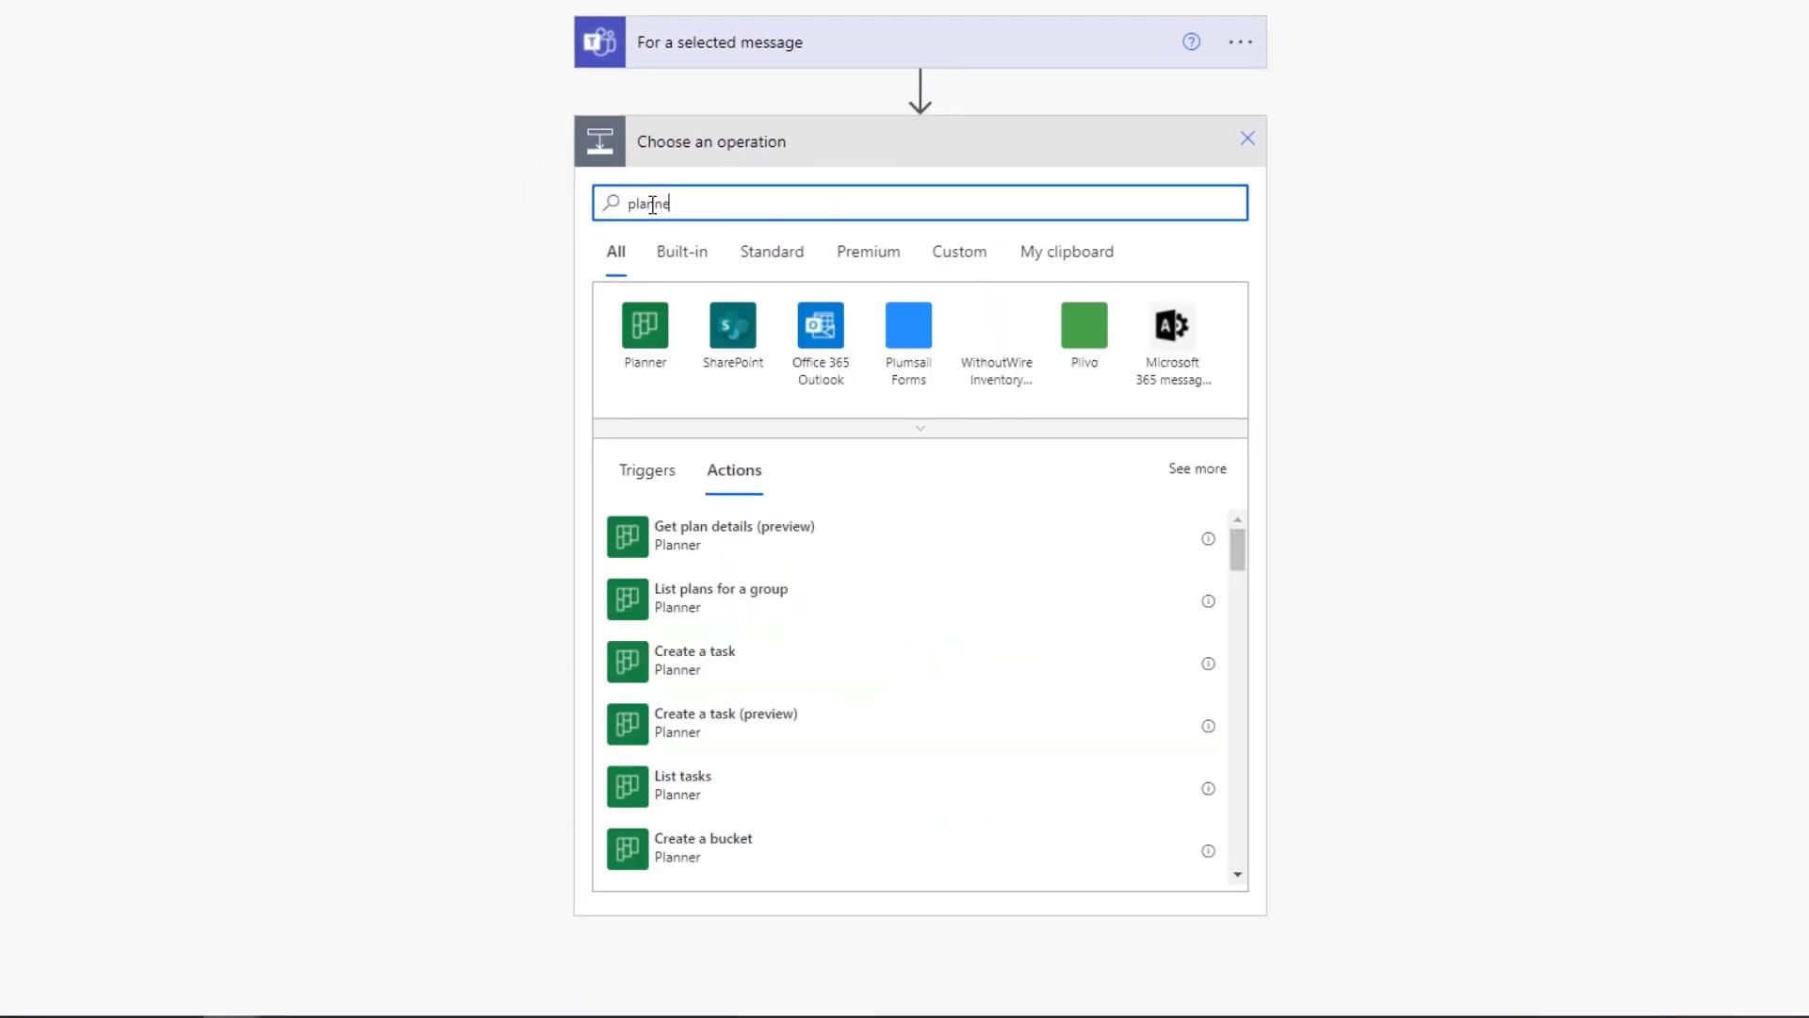
{"action": "left_click", "coordinate": [645, 326]}
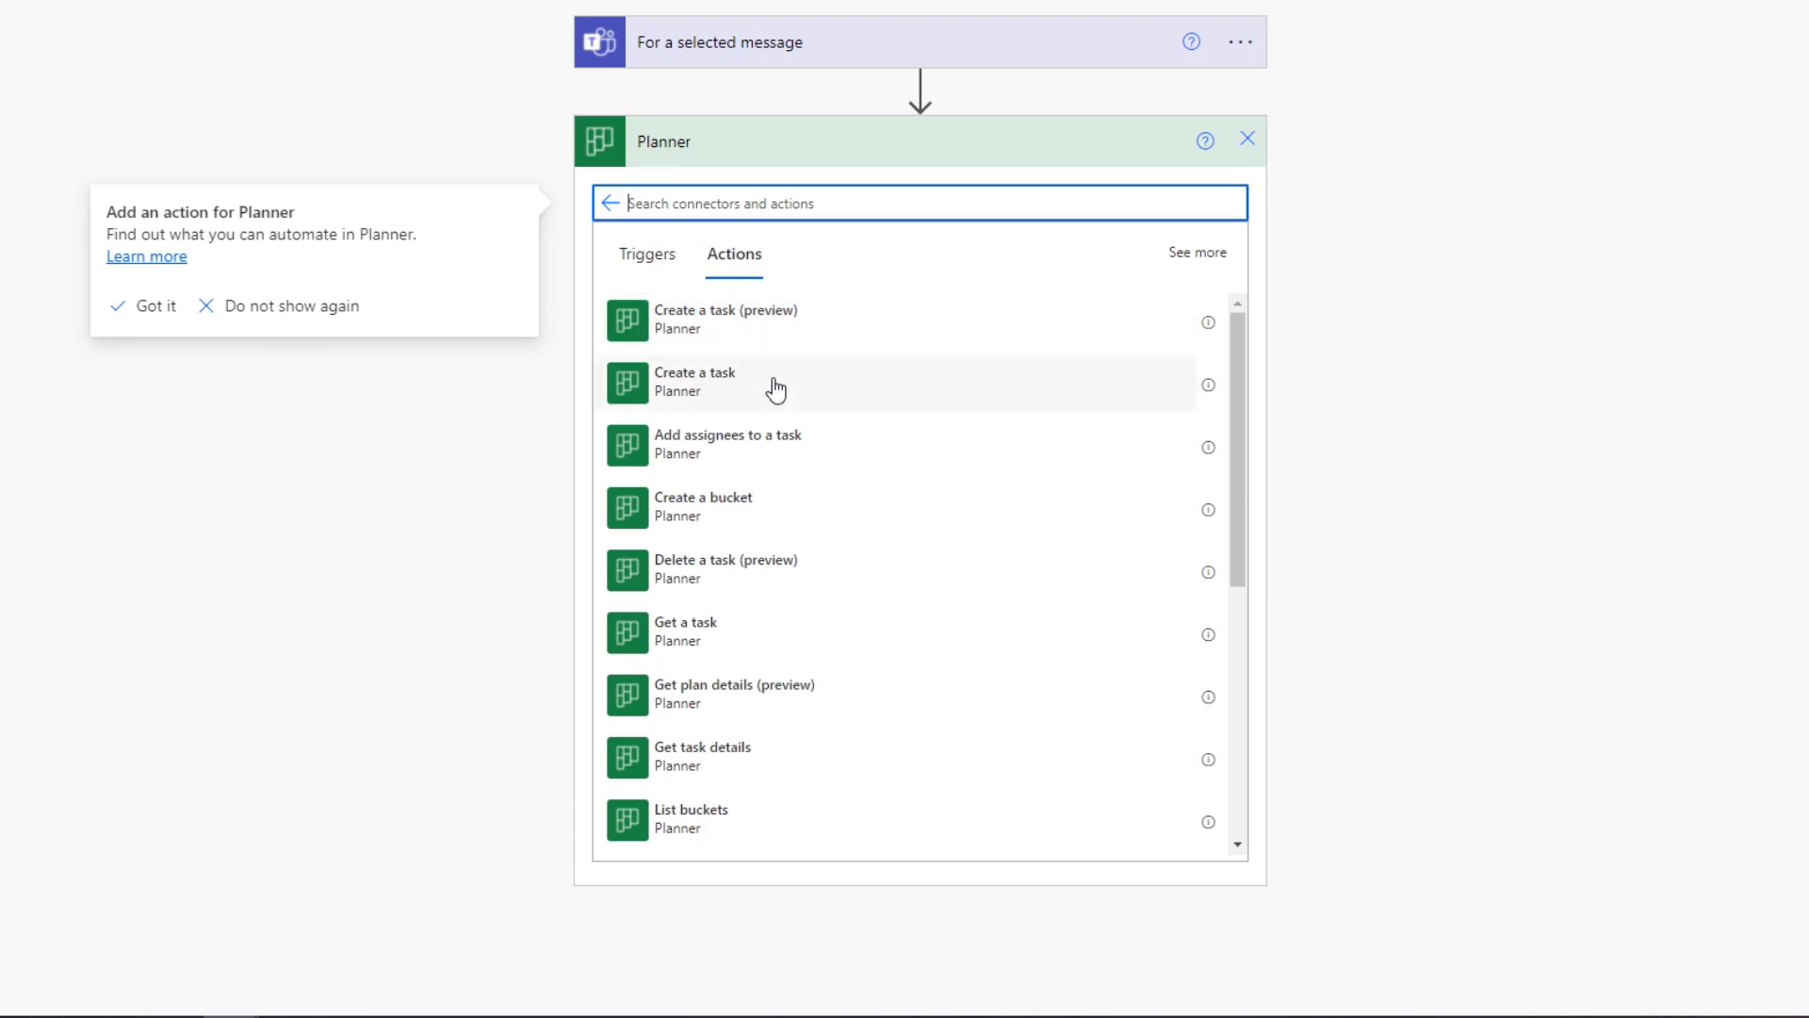
{"action": "left_click", "coordinate": [751, 332]}
{"action": "left_click", "coordinate": [751, 331]}
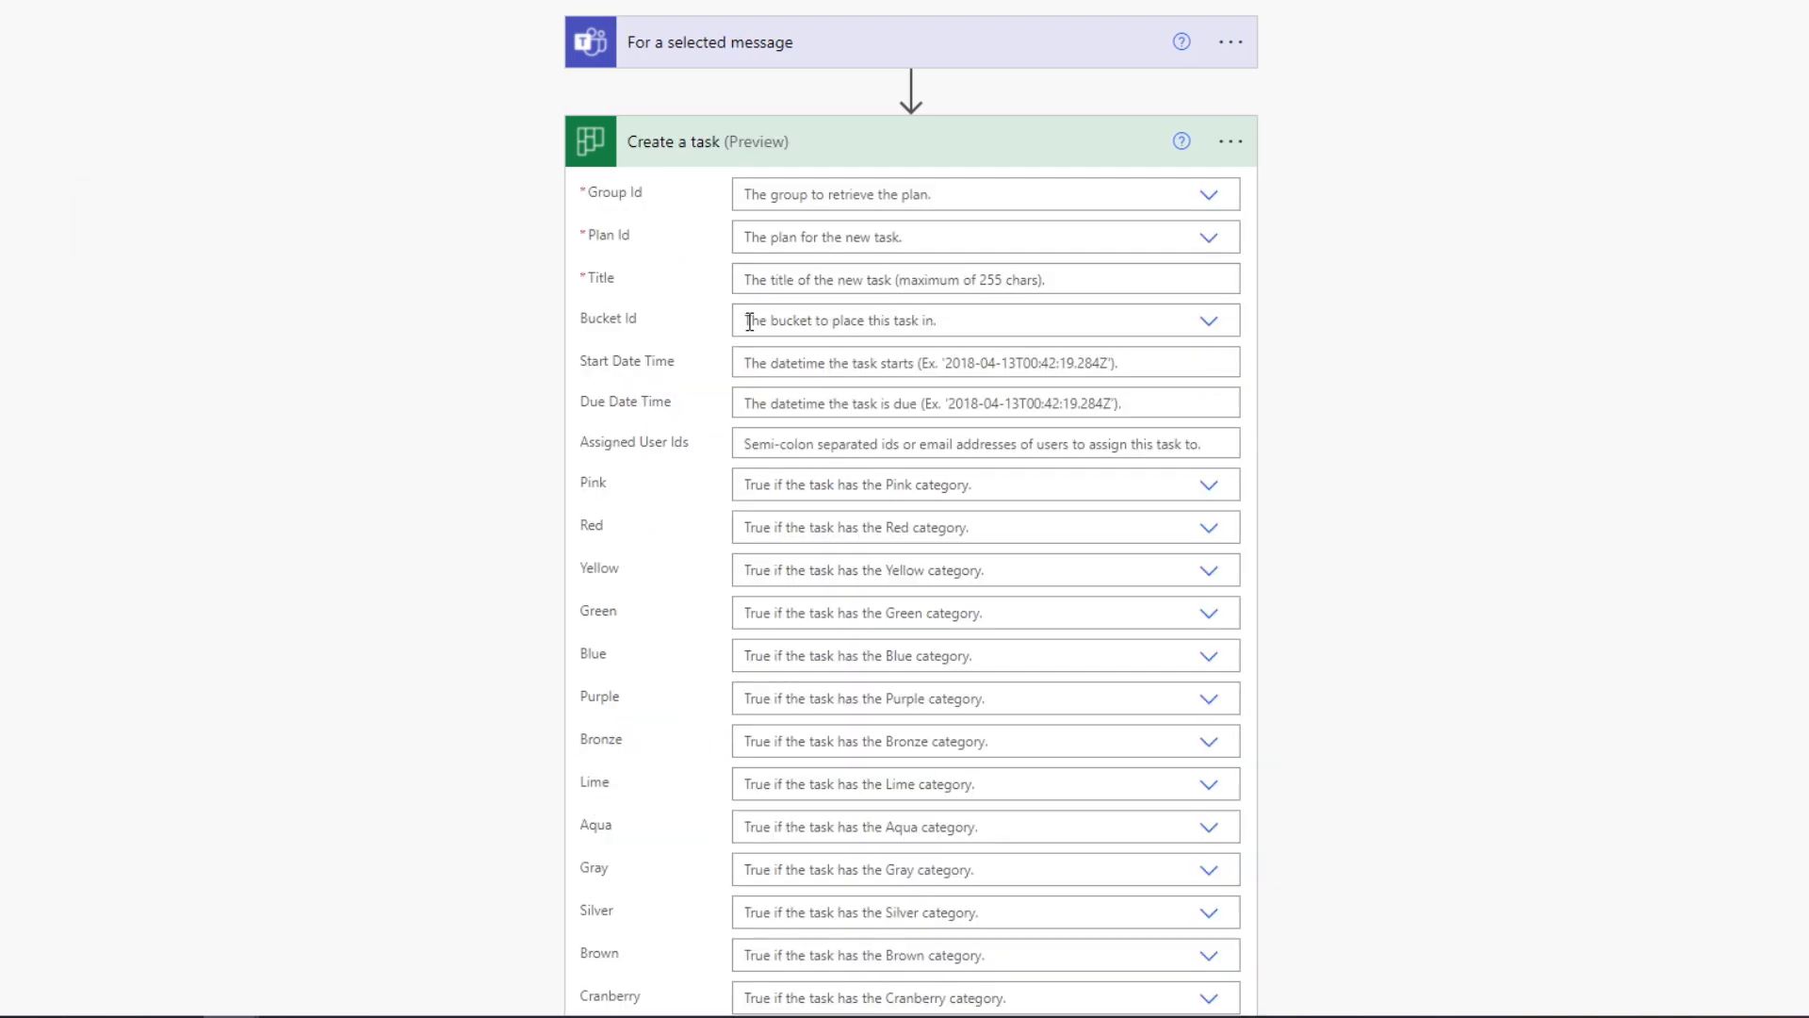
- Set both the Group Id and the Plan Id of the Create a task action to Business
{"action": "left_click", "coordinate": [1207, 197]}
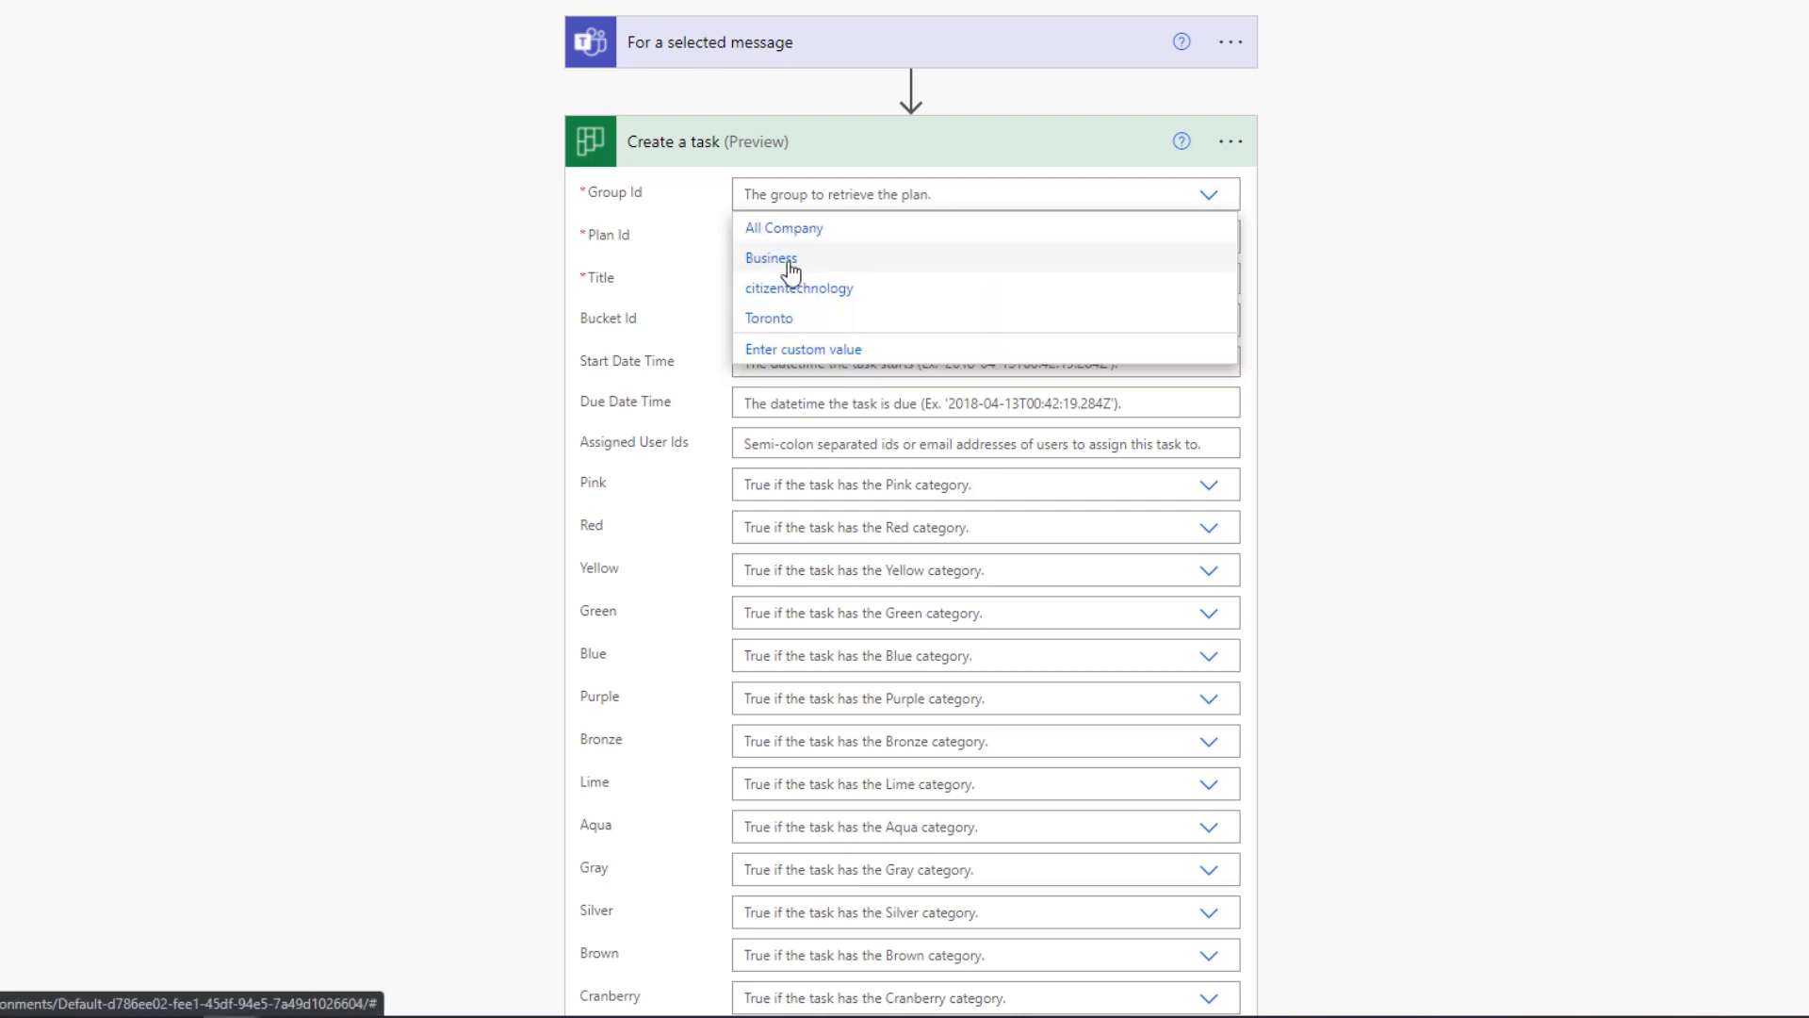
{"action": "left_click", "coordinate": [789, 263]}
{"action": "left_click", "coordinate": [1208, 240]}
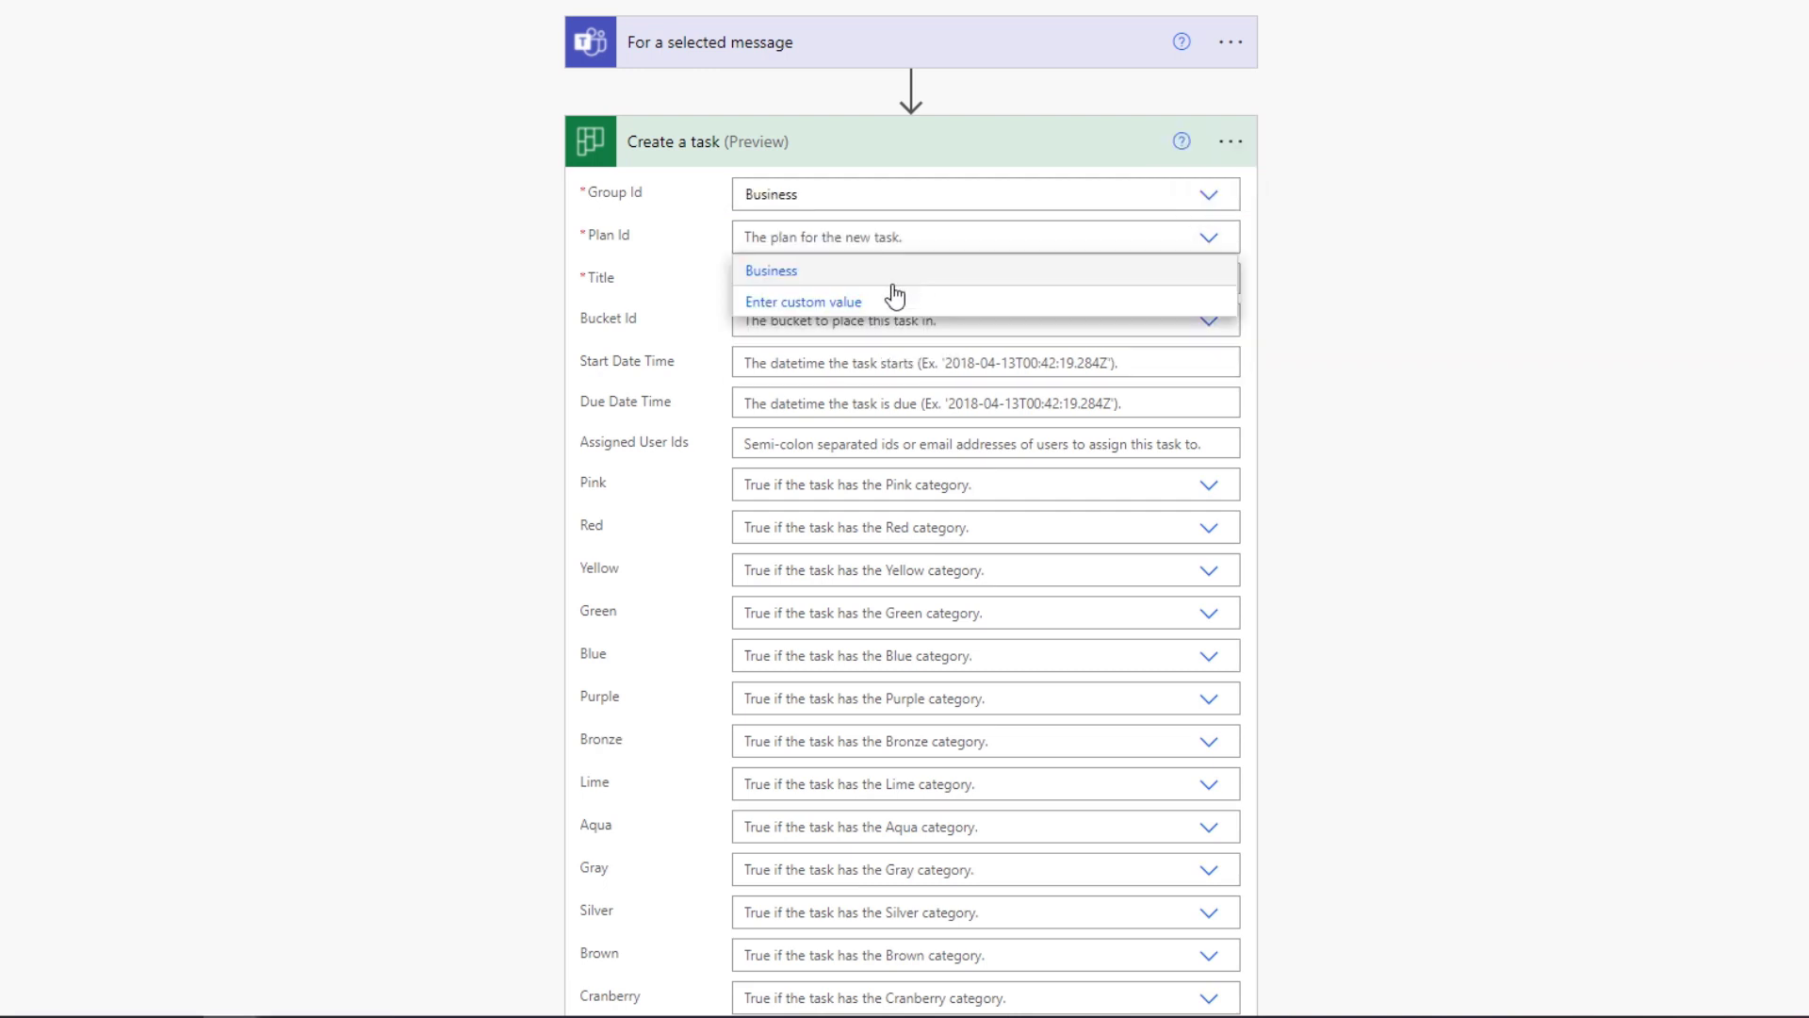
{"action": "left_click", "coordinate": [1212, 275]}
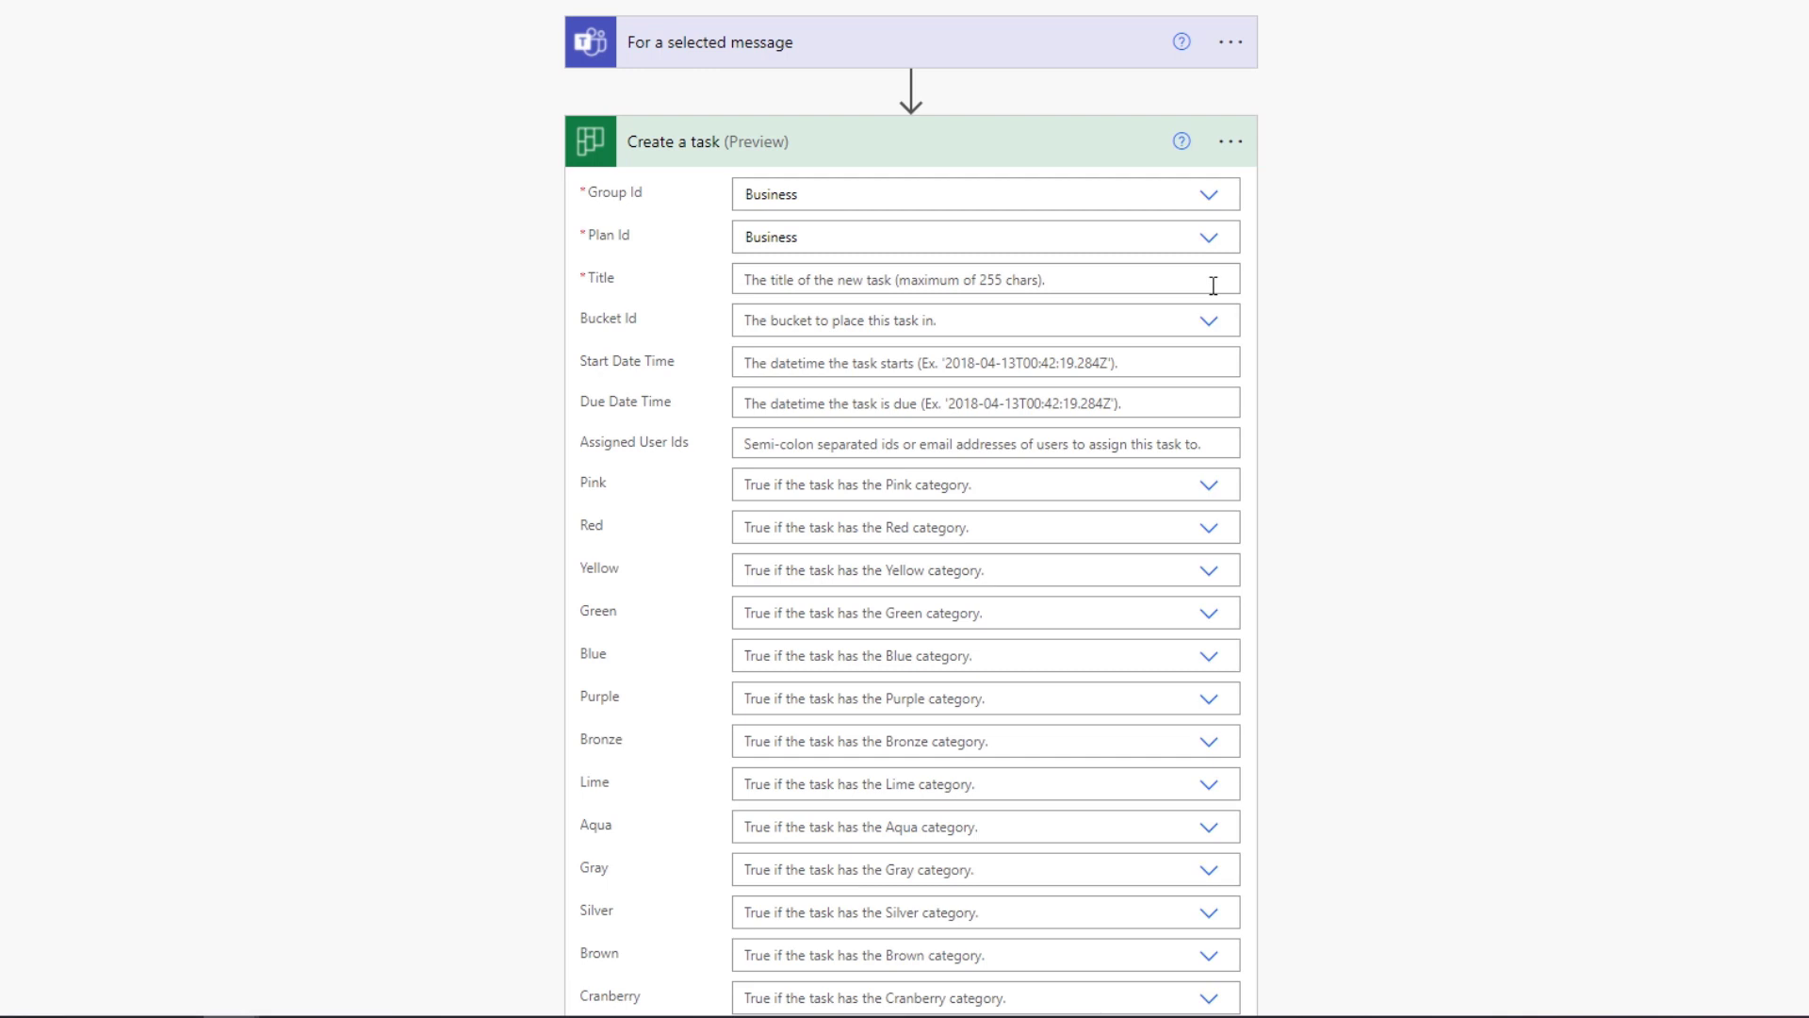
- Set the task's Title to the trigger's dynamic content "Plain Text Message Content"
{"action": "left_click", "coordinate": [1214, 286]}
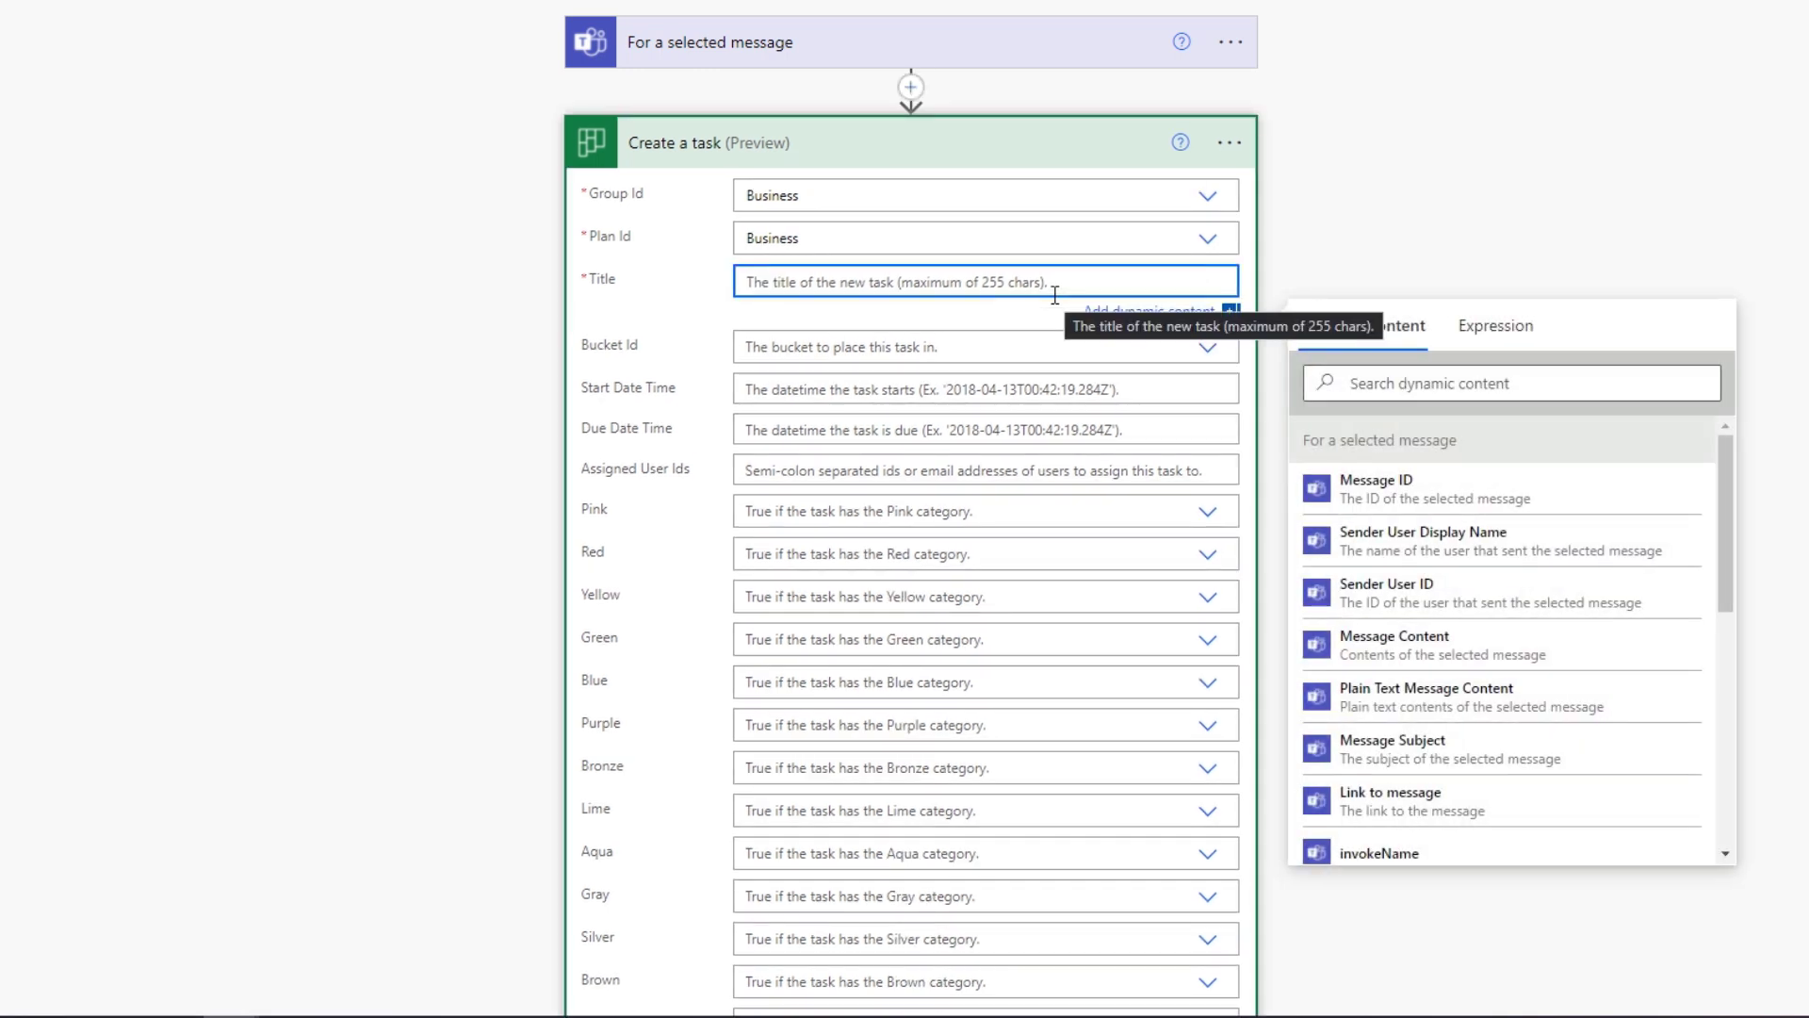
{"action": "left_click", "coordinate": [952, 49]}
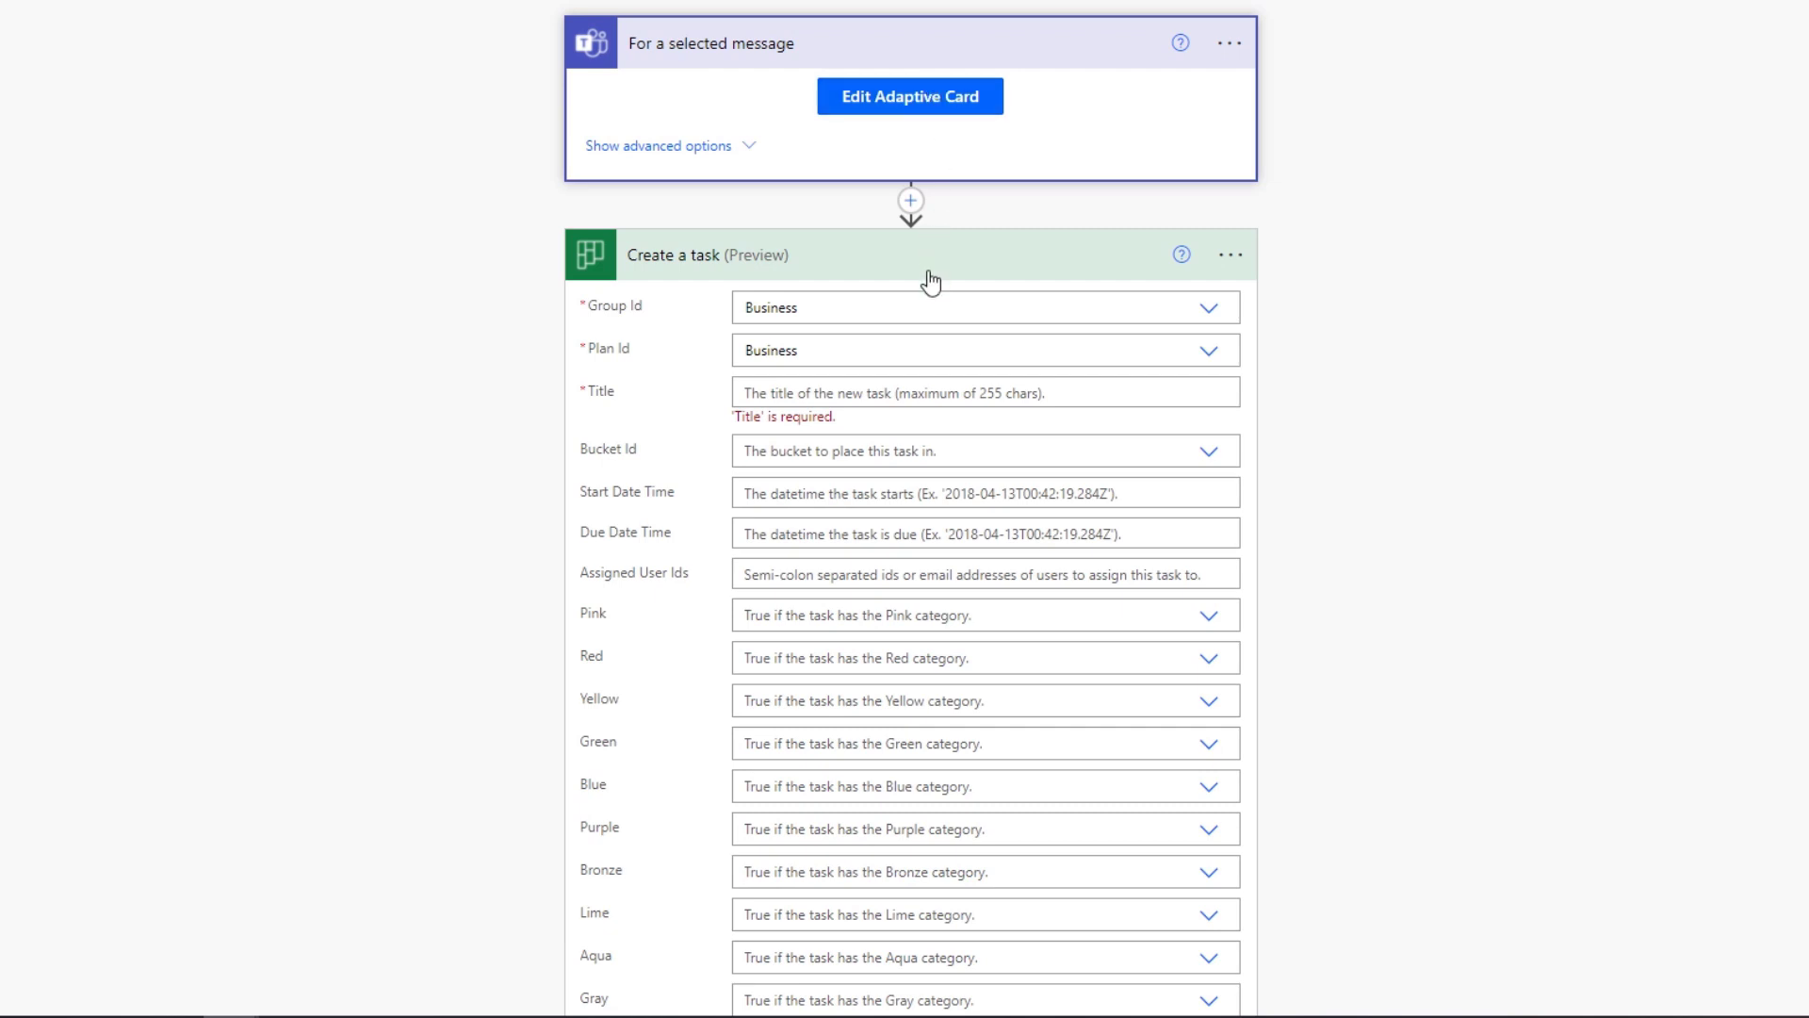
{"action": "left_click", "coordinate": [928, 53]}
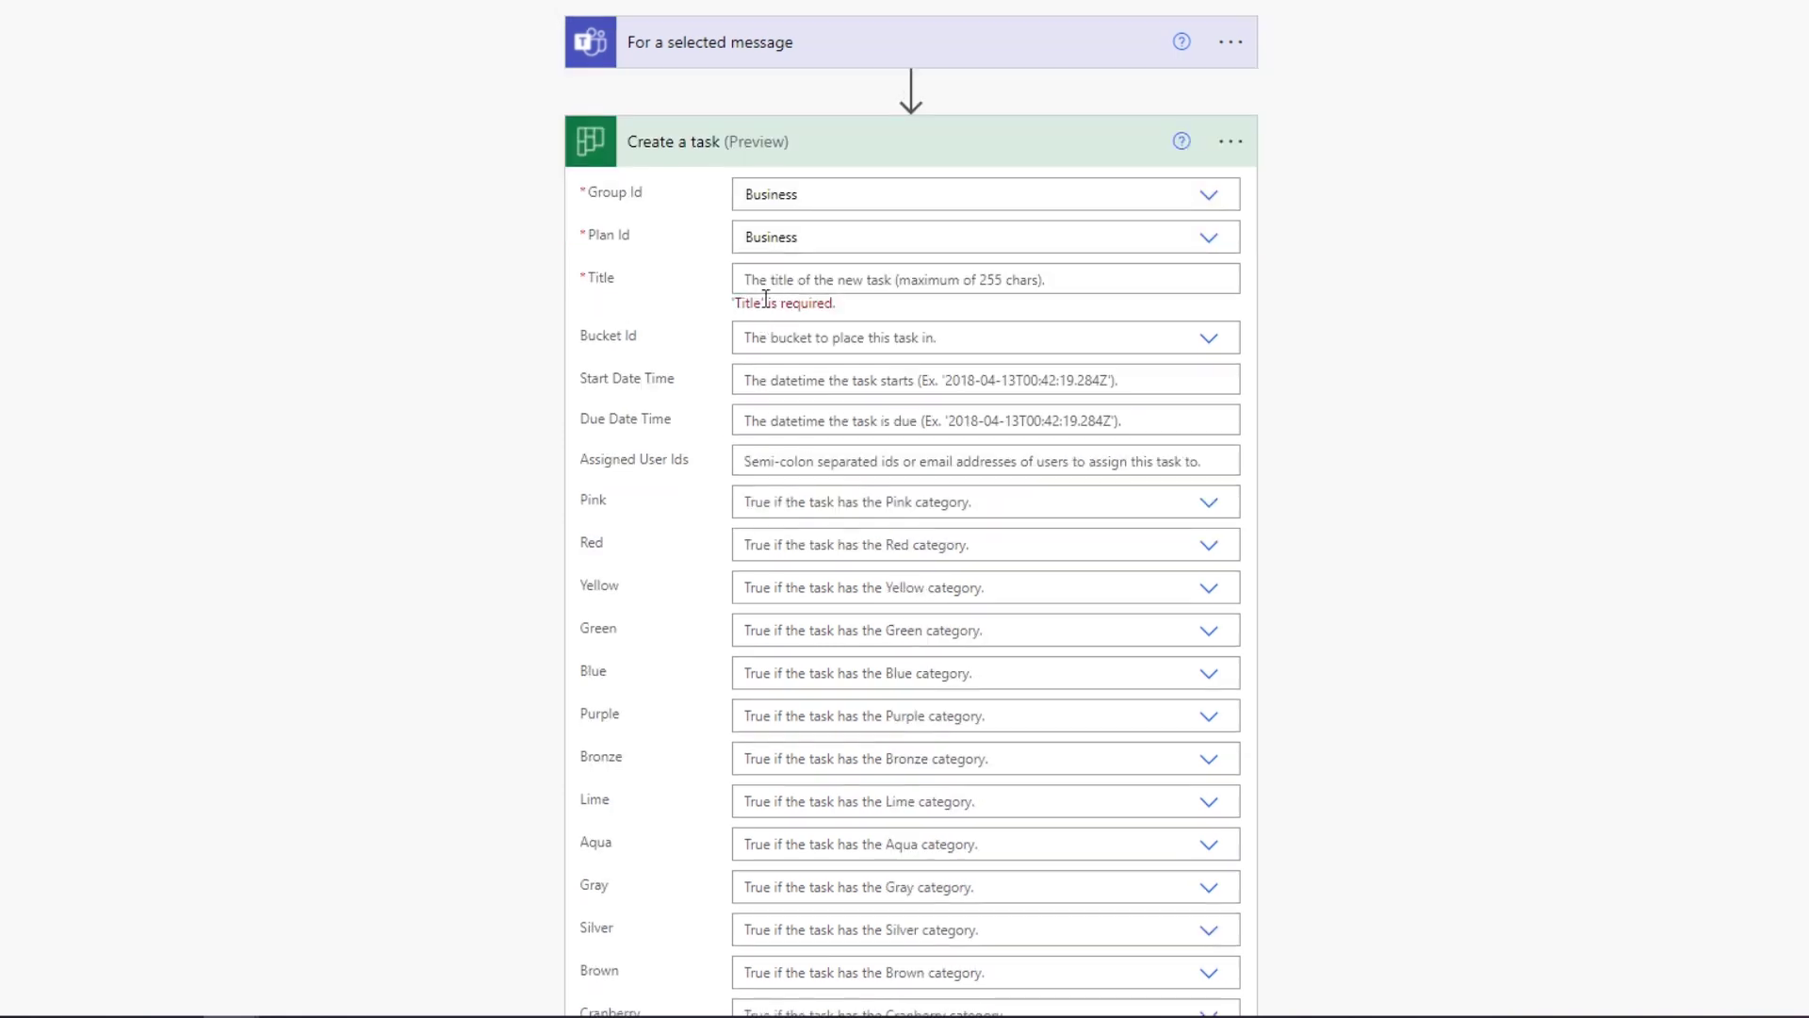
{"action": "left_click", "coordinate": [771, 288]}
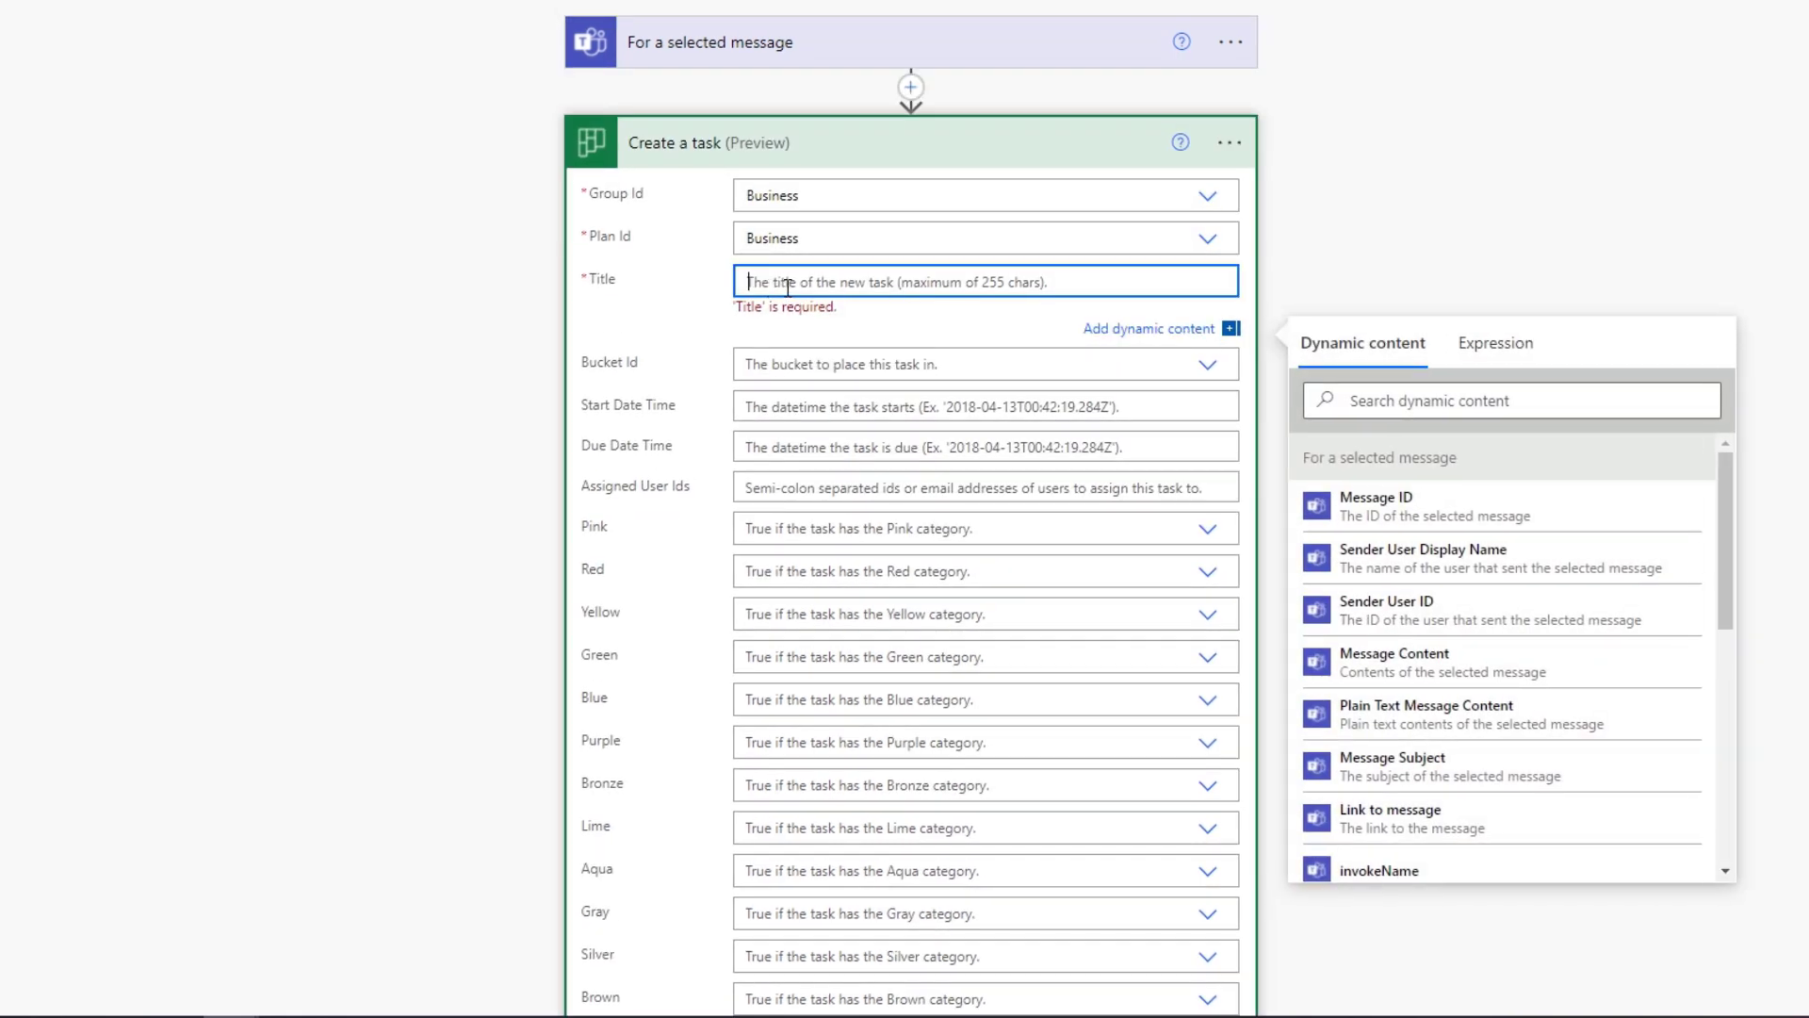
{"action": "scroll", "coordinate": [1381, 636], "scroll_direction": "down", "scroll_amount": 1}
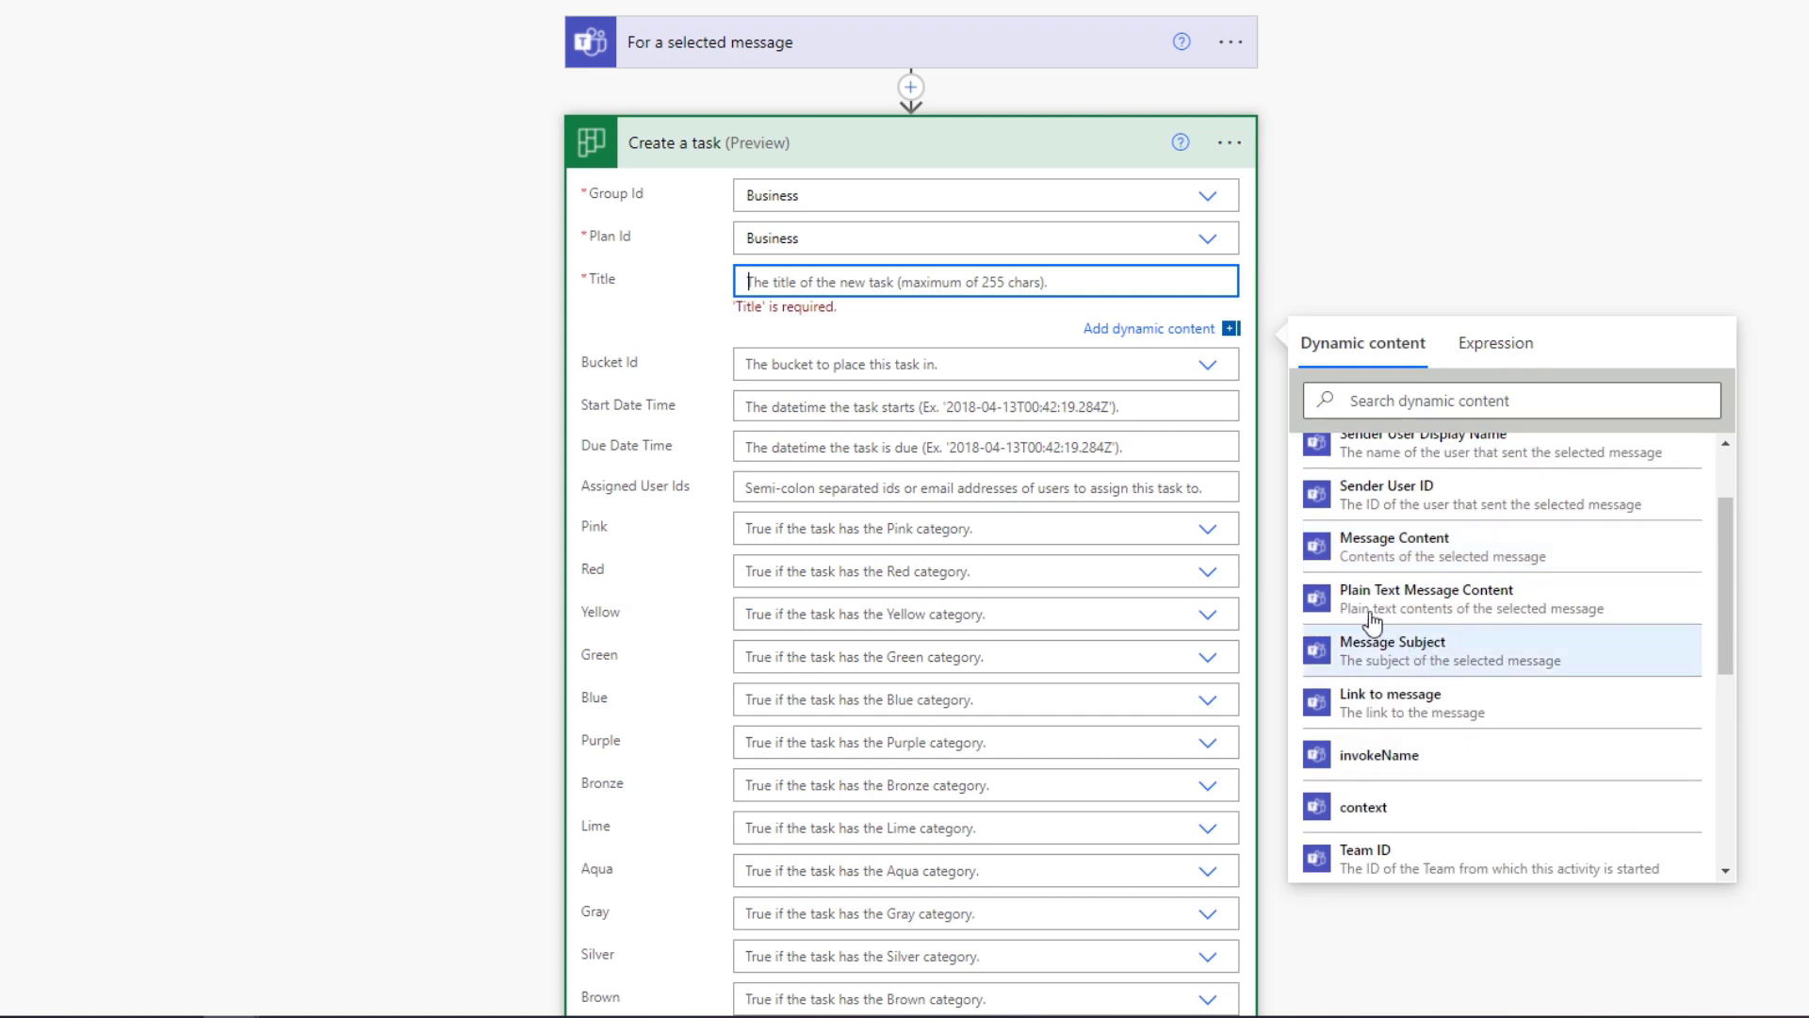
{"action": "left_click", "coordinate": [1476, 608]}
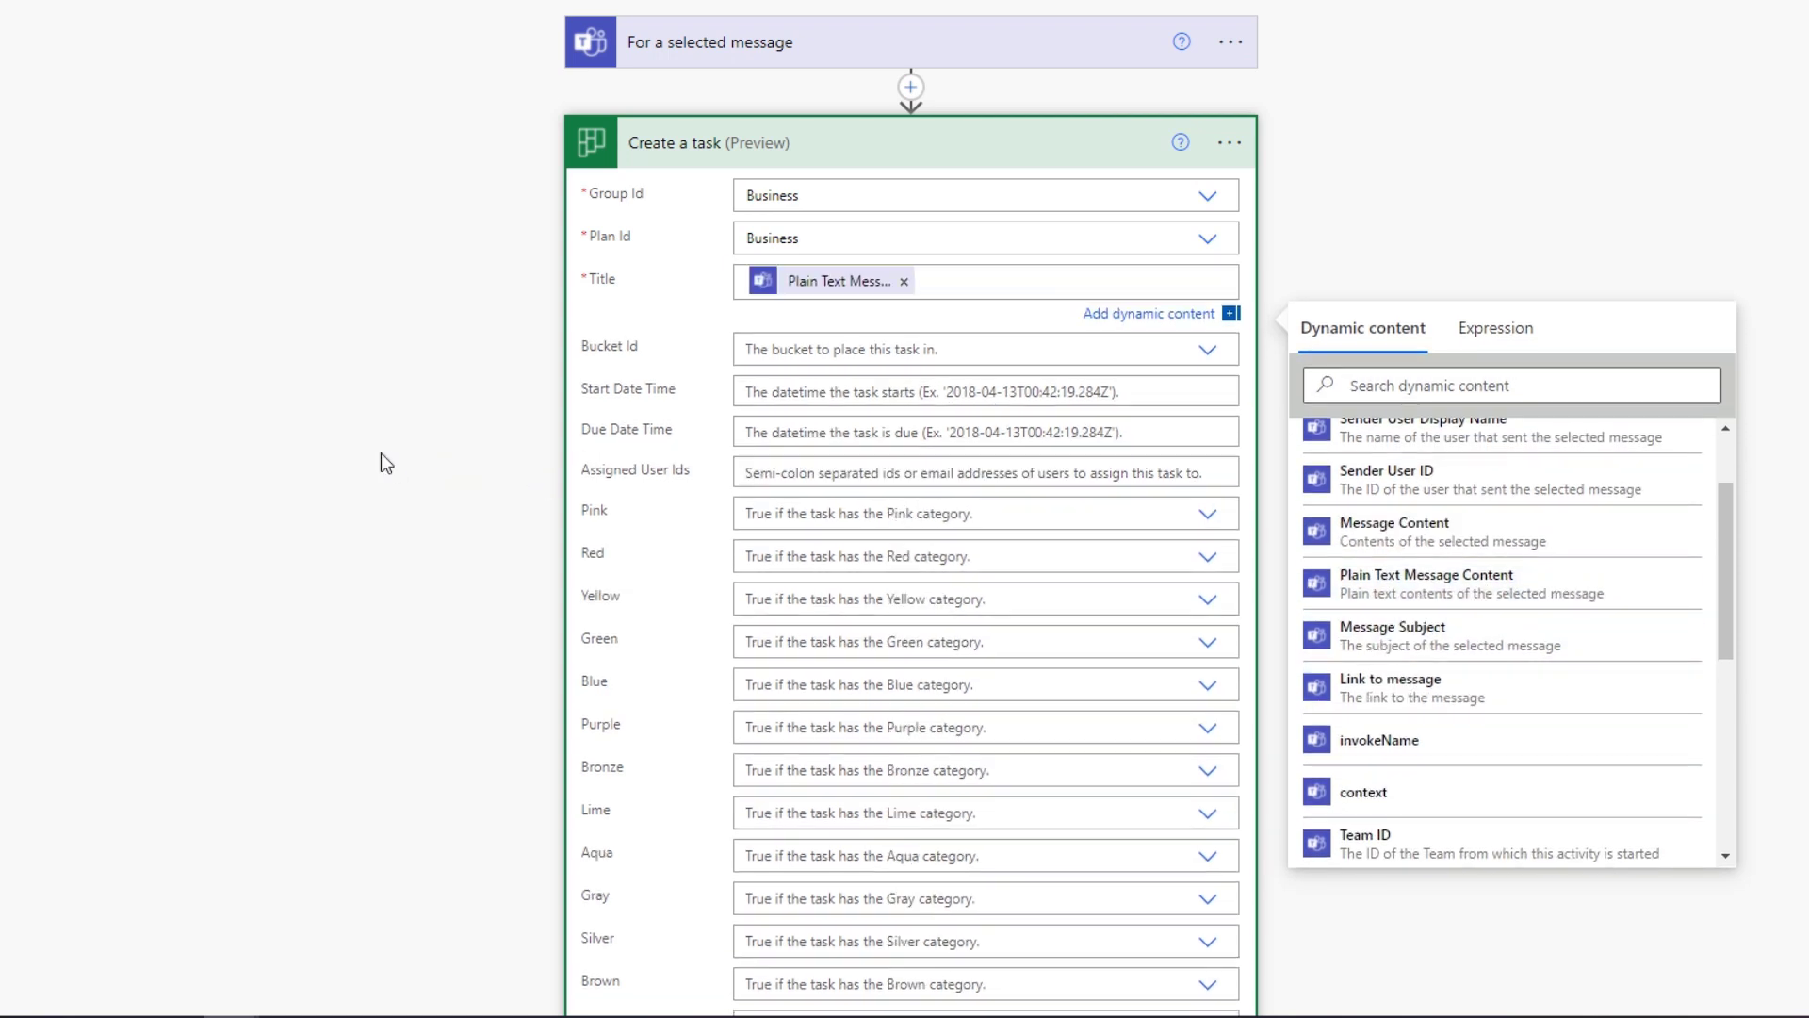
{"action": "left_click", "coordinate": [381, 454]}
- Set the task's Due Date Time to the trigger's dynamic content "date_due"
{"action": "left_click", "coordinate": [777, 414]}
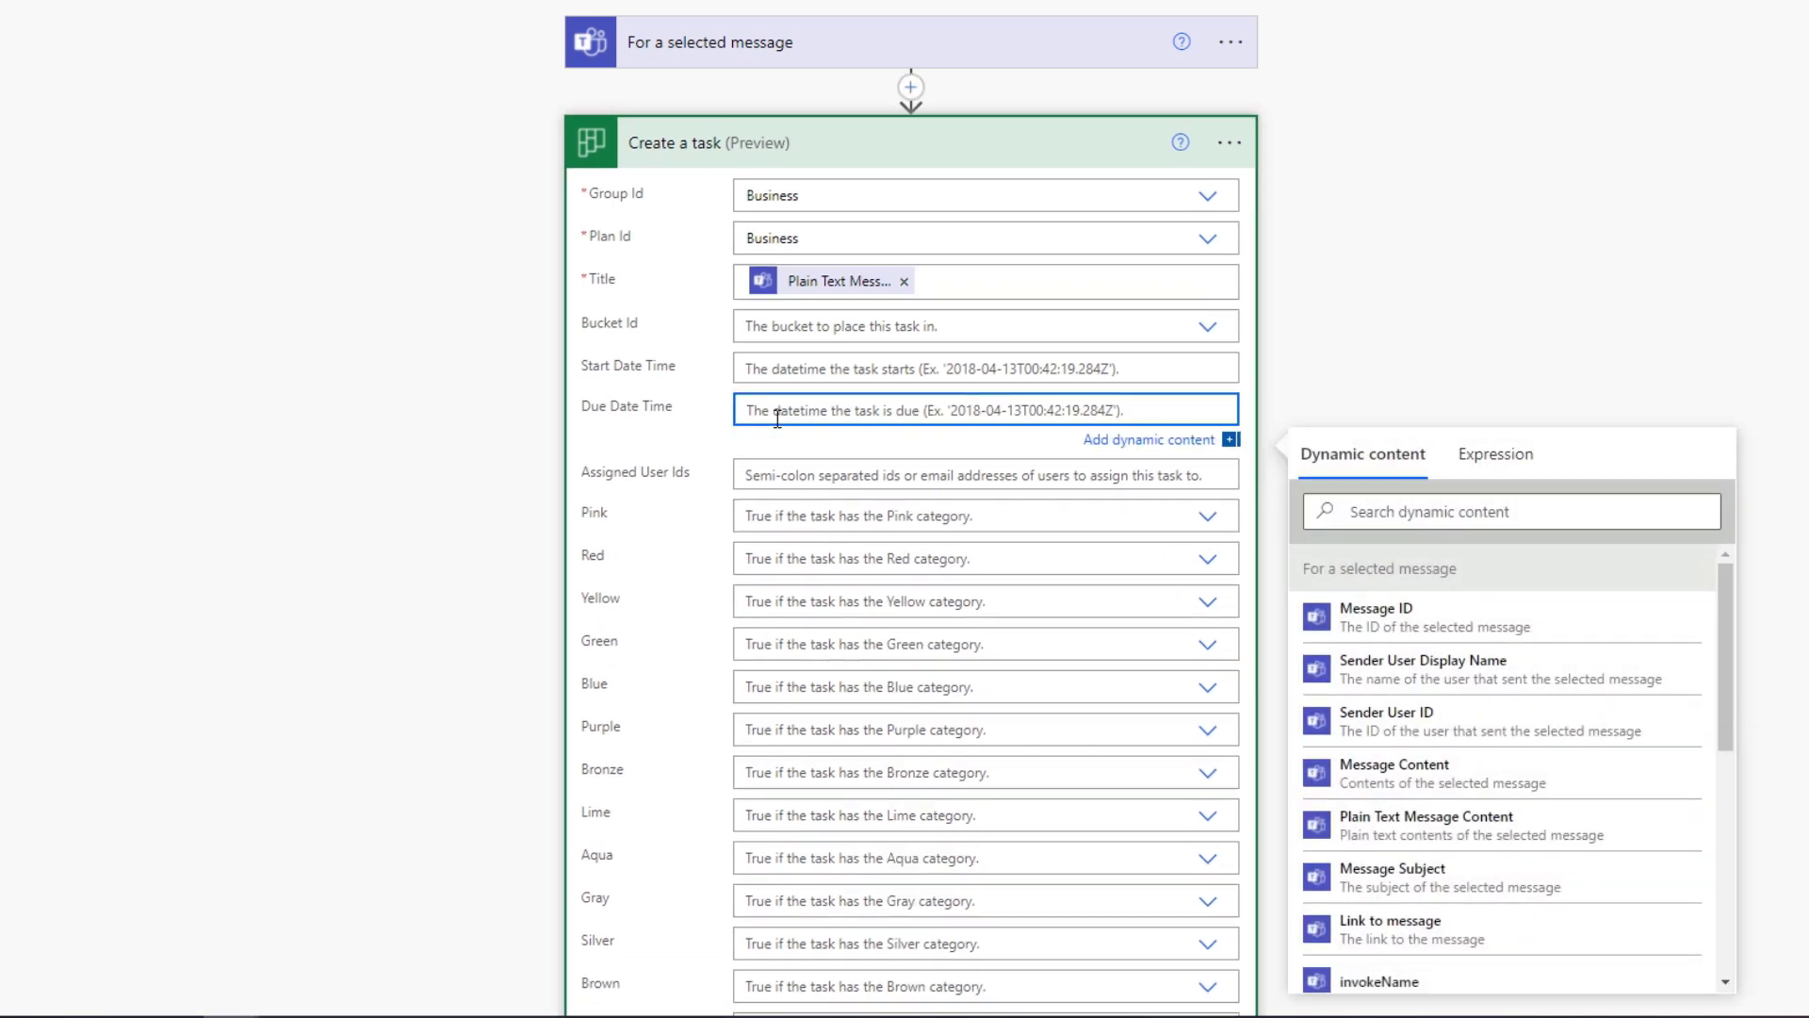
{"action": "scroll", "coordinate": [1304, 351], "scroll_direction": "down", "scroll_amount": 3}
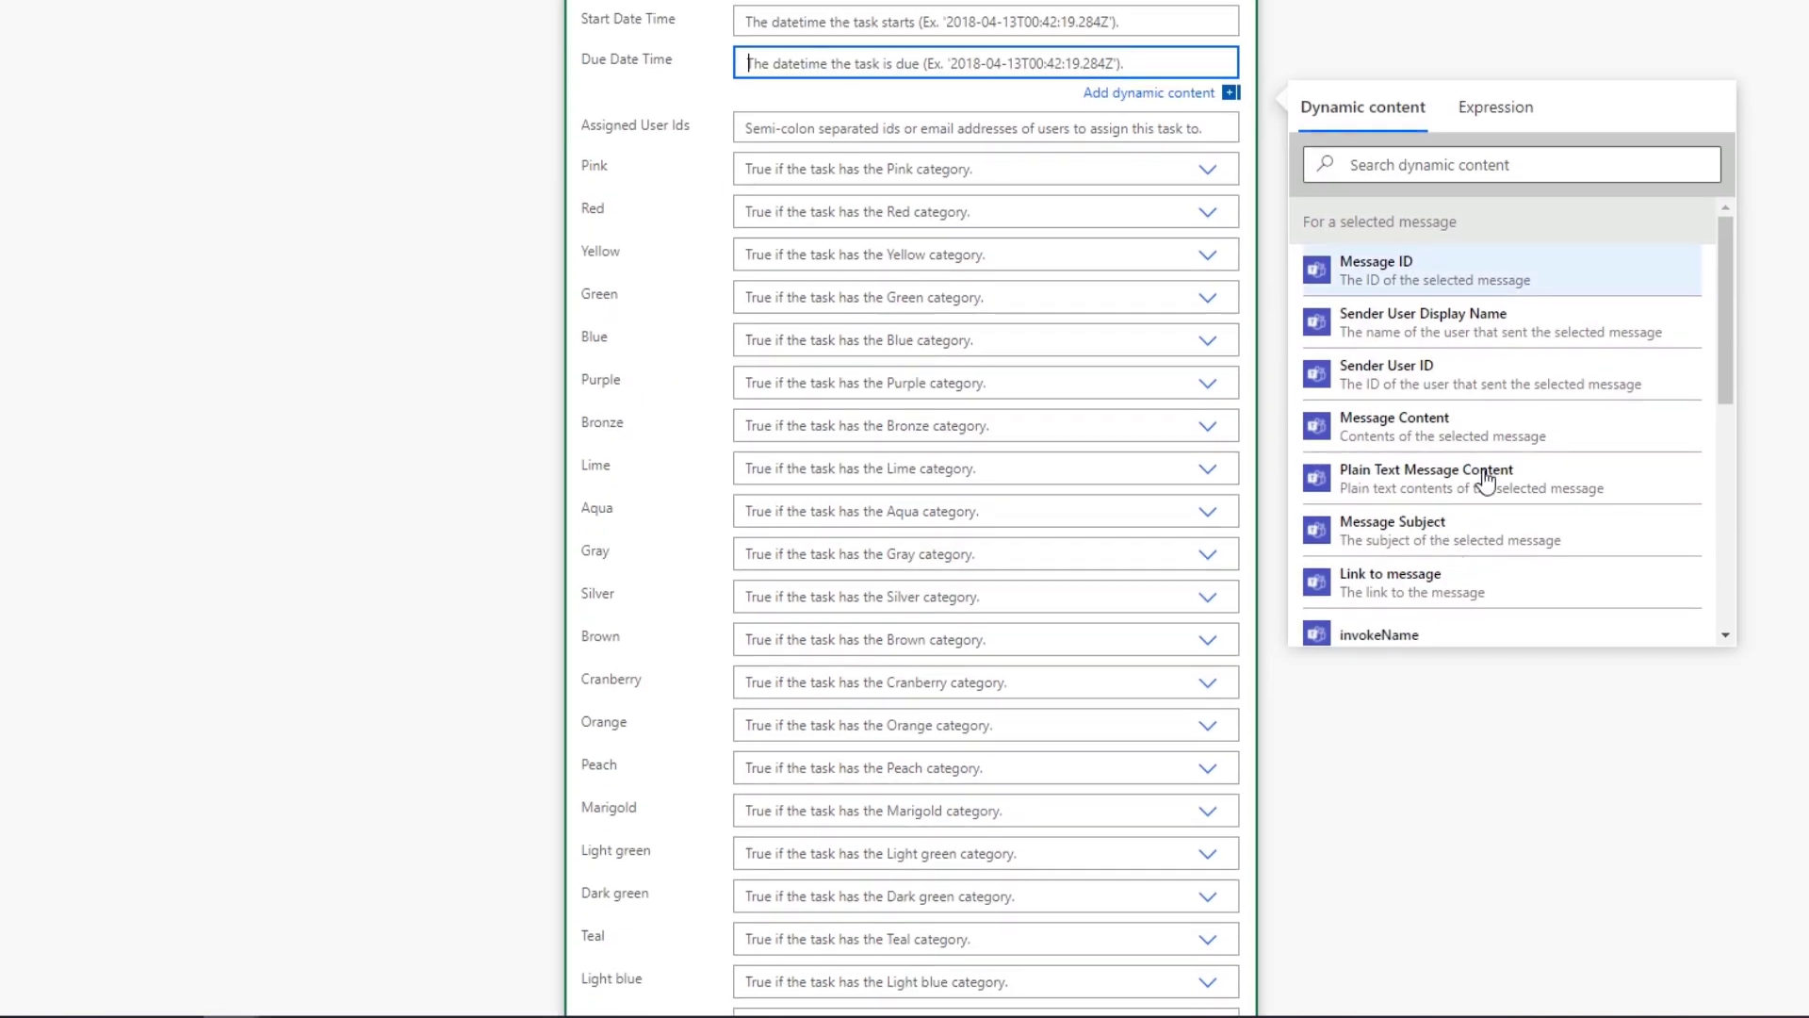
{"action": "scroll", "coordinate": [1486, 477], "scroll_direction": "down", "scroll_amount": 6}
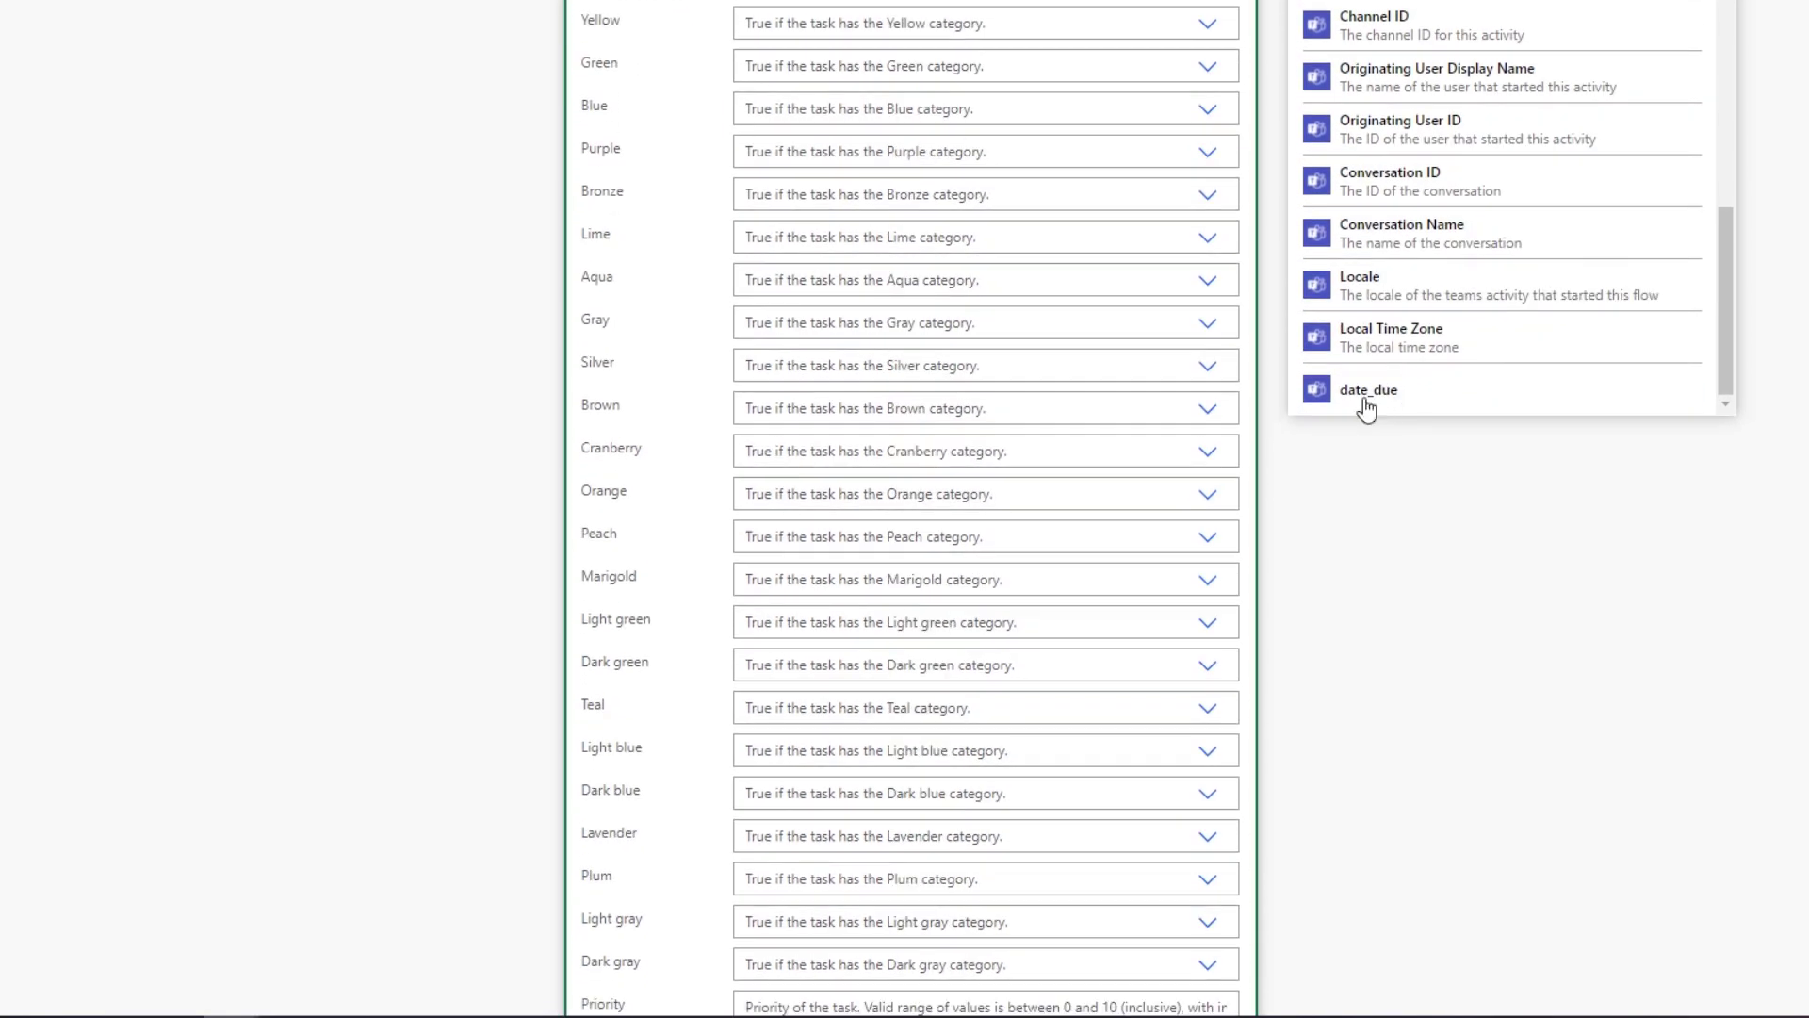
{"action": "scroll", "coordinate": [1459, 564], "scroll_direction": "up", "scroll_amount": 3}
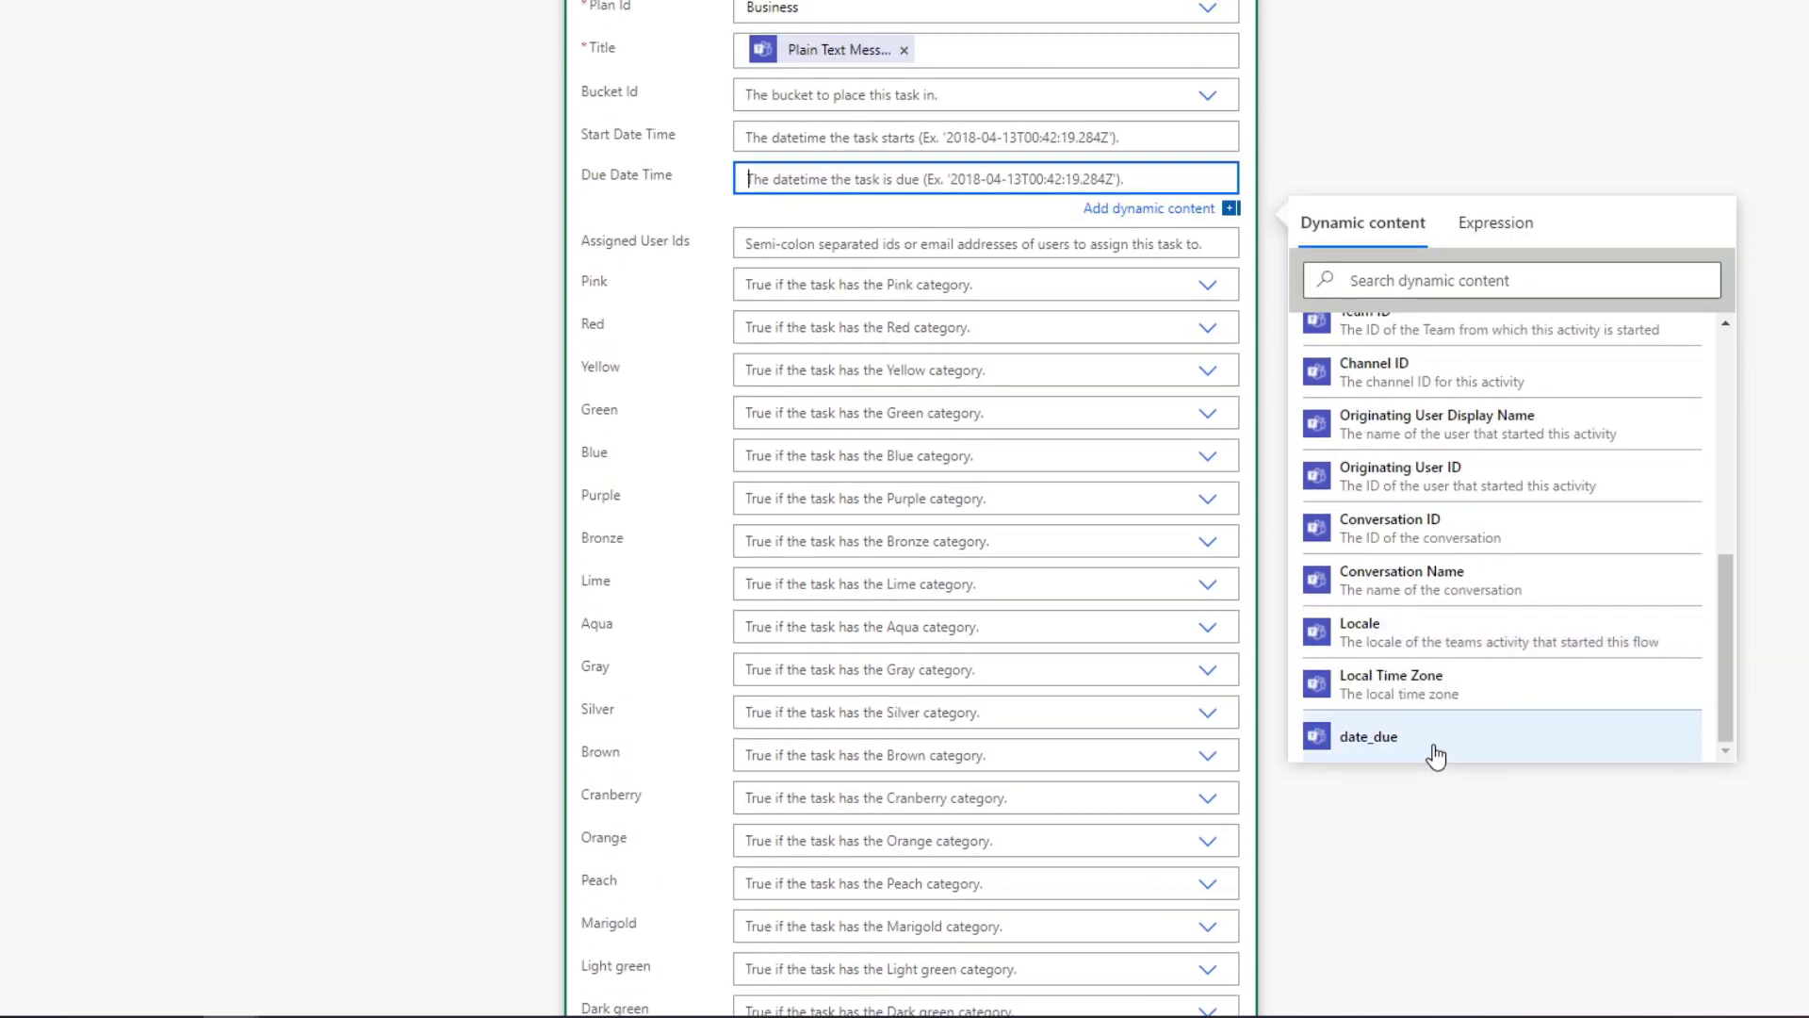
{"action": "left_click", "coordinate": [1432, 752]}
{"action": "left_click", "coordinate": [1449, 822]}
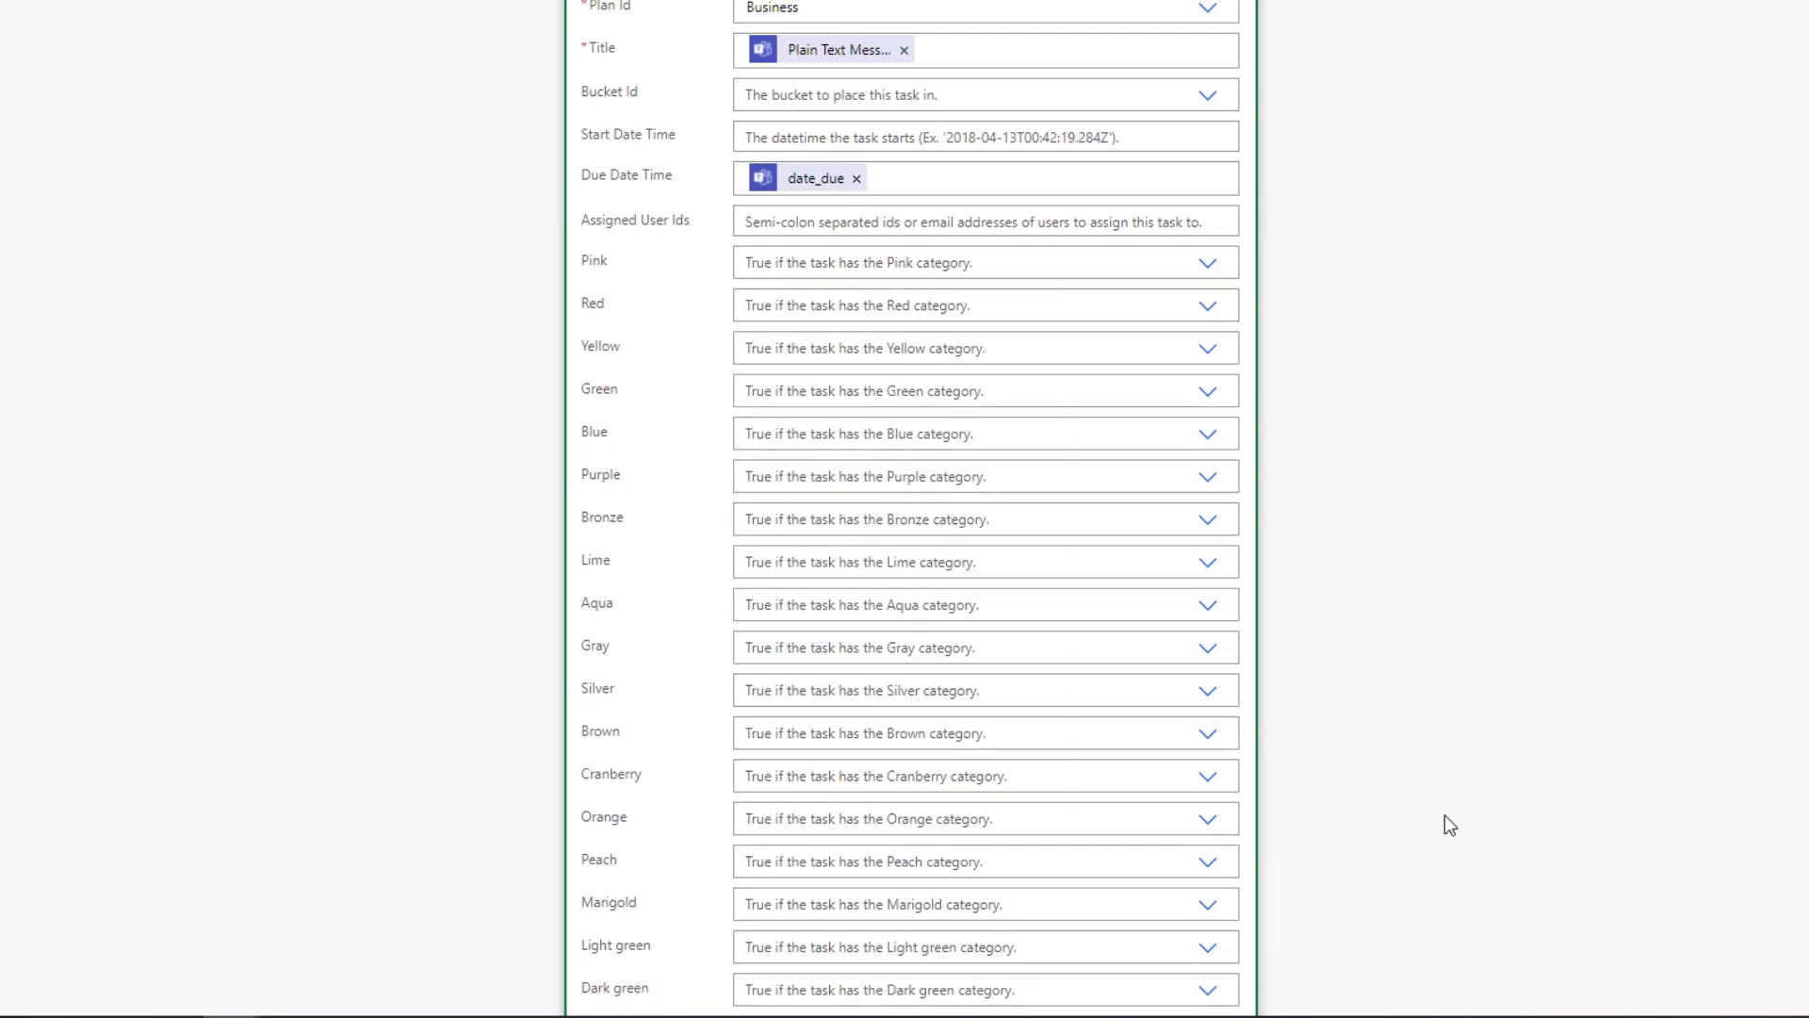
- Set the task's Bucket Id to "To do", checking the bucket on the Business board in Planner, and save the flow
{"action": "scroll", "coordinate": [1449, 824], "scroll_direction": "down", "scroll_amount": 4}
{"action": "scroll", "coordinate": [1444, 816], "scroll_direction": "down", "scroll_amount": 1}
{"action": "scroll", "coordinate": [1443, 820], "scroll_direction": "up", "scroll_amount": 6}
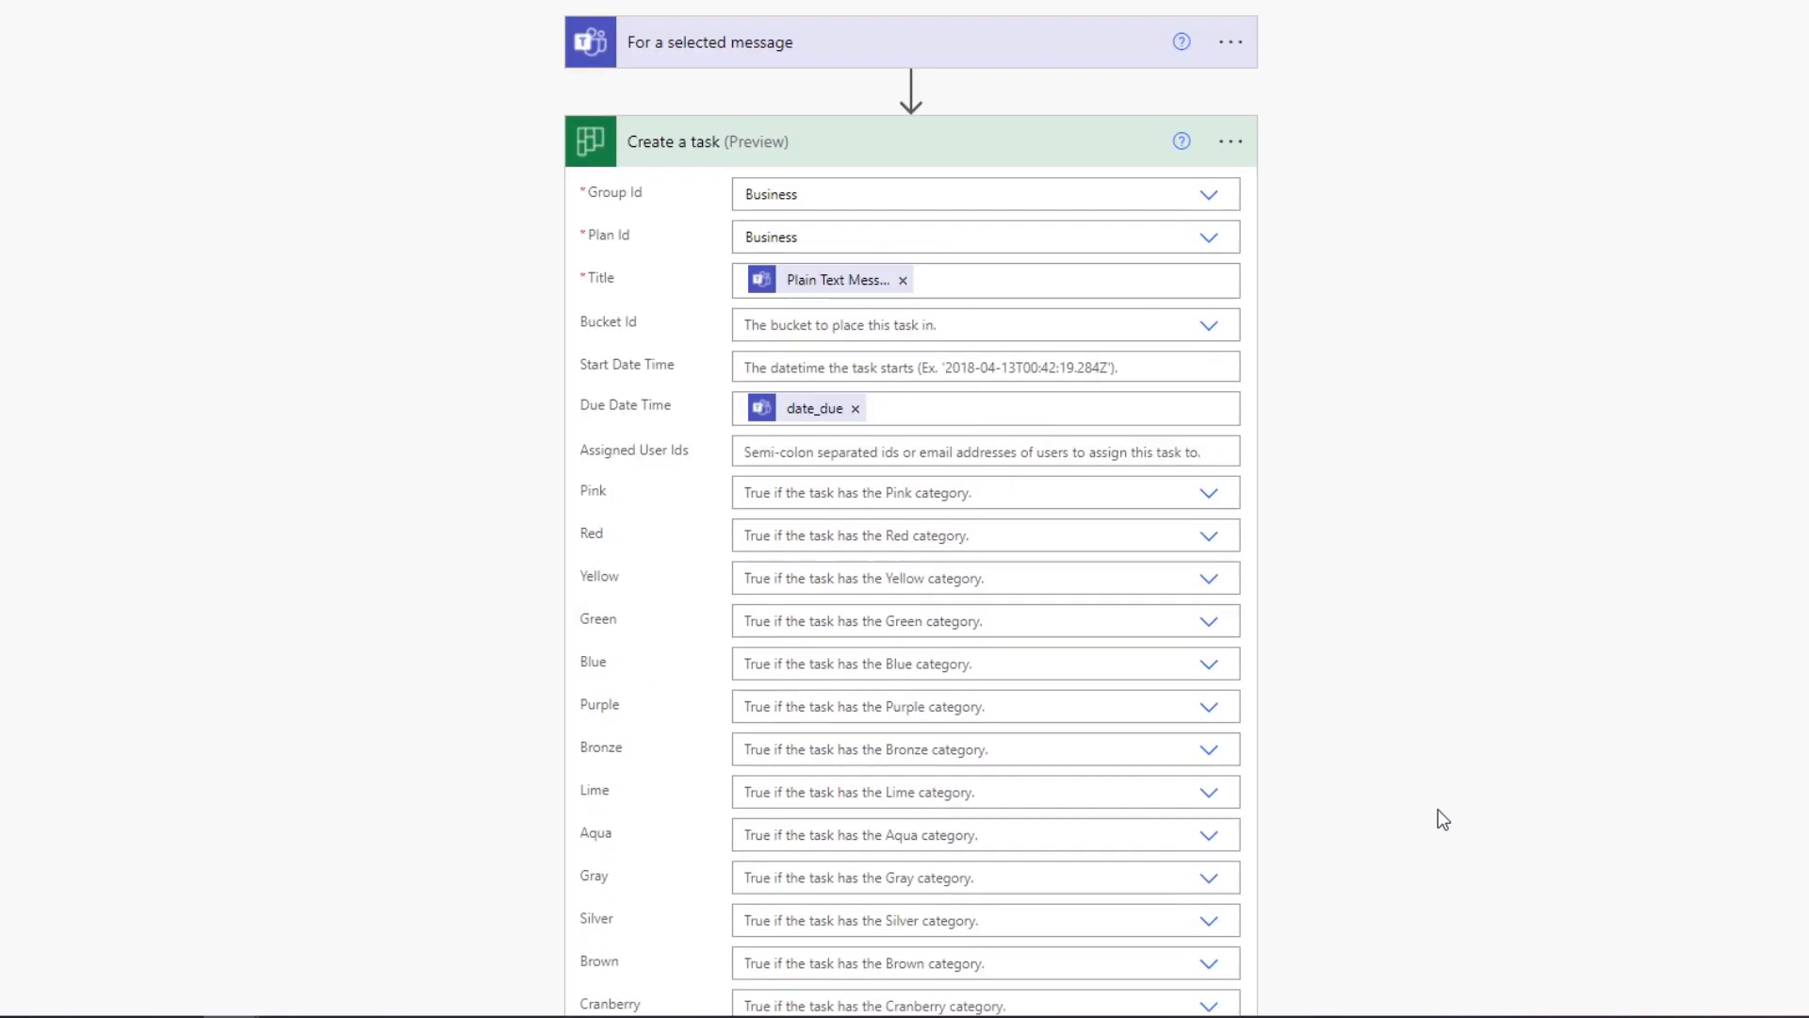
{"action": "left_click", "coordinate": [1205, 330]}
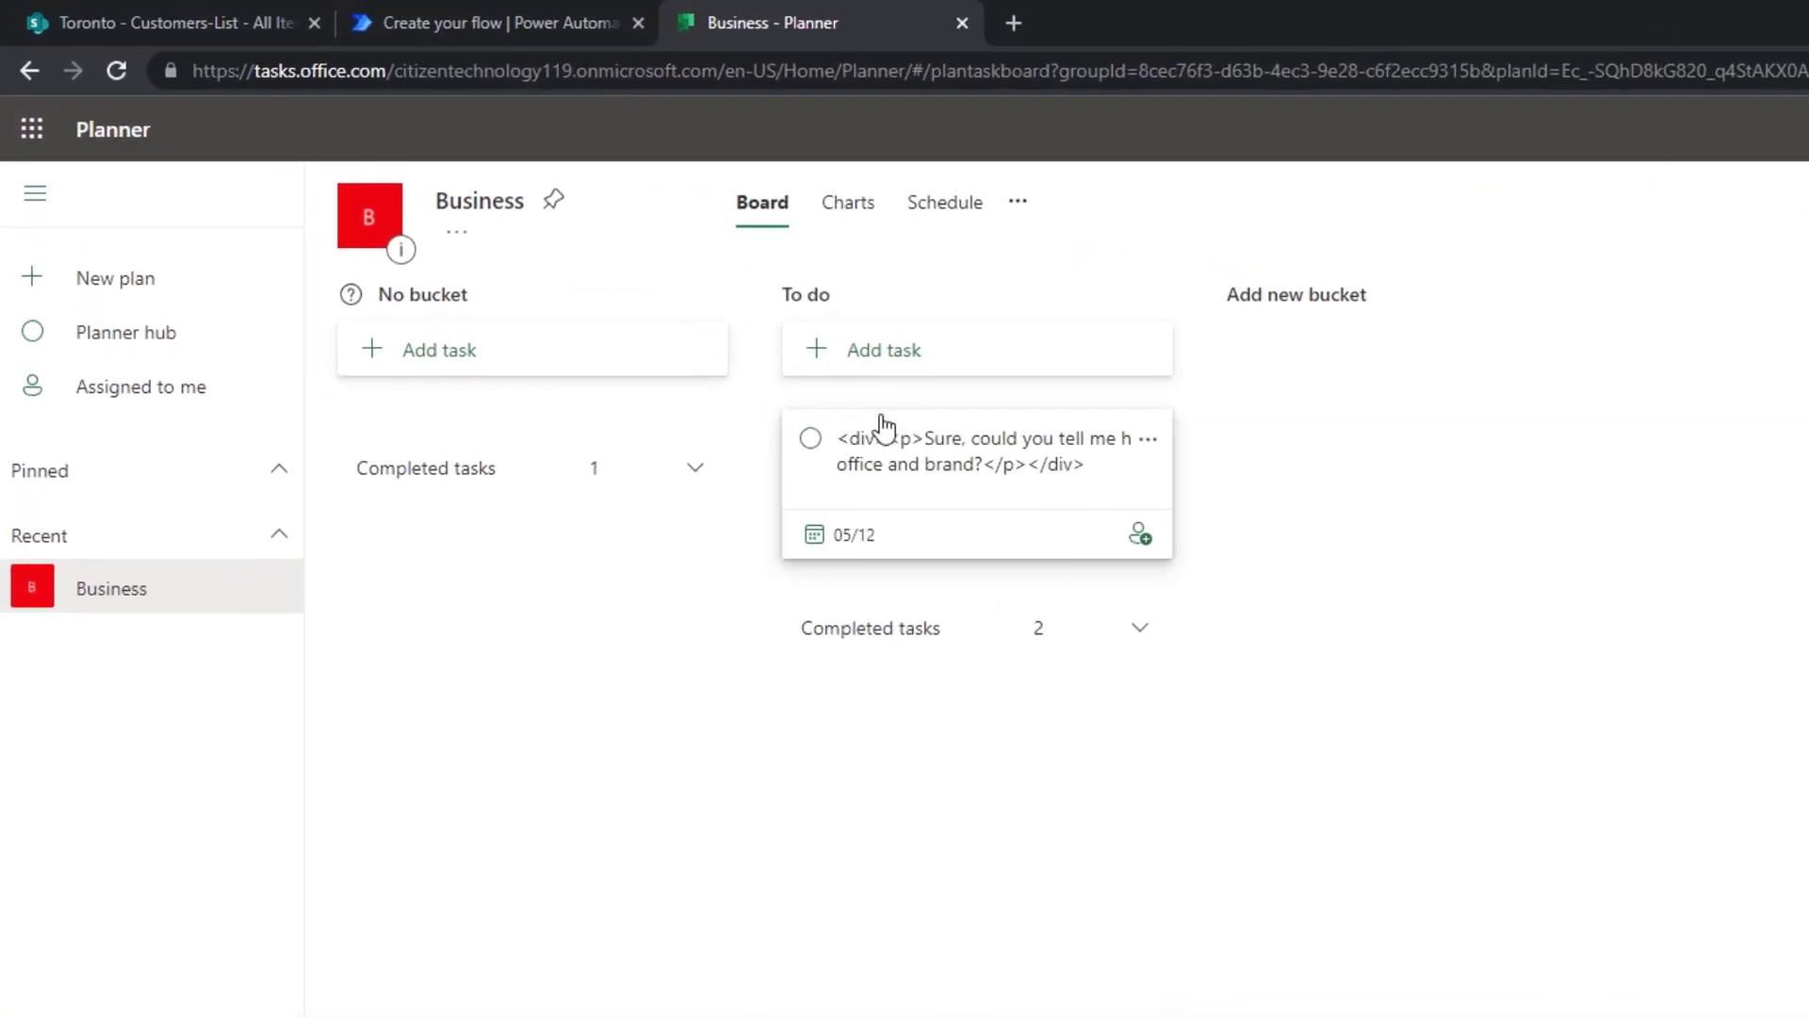
{"action": "left_click", "coordinate": [535, 4]}
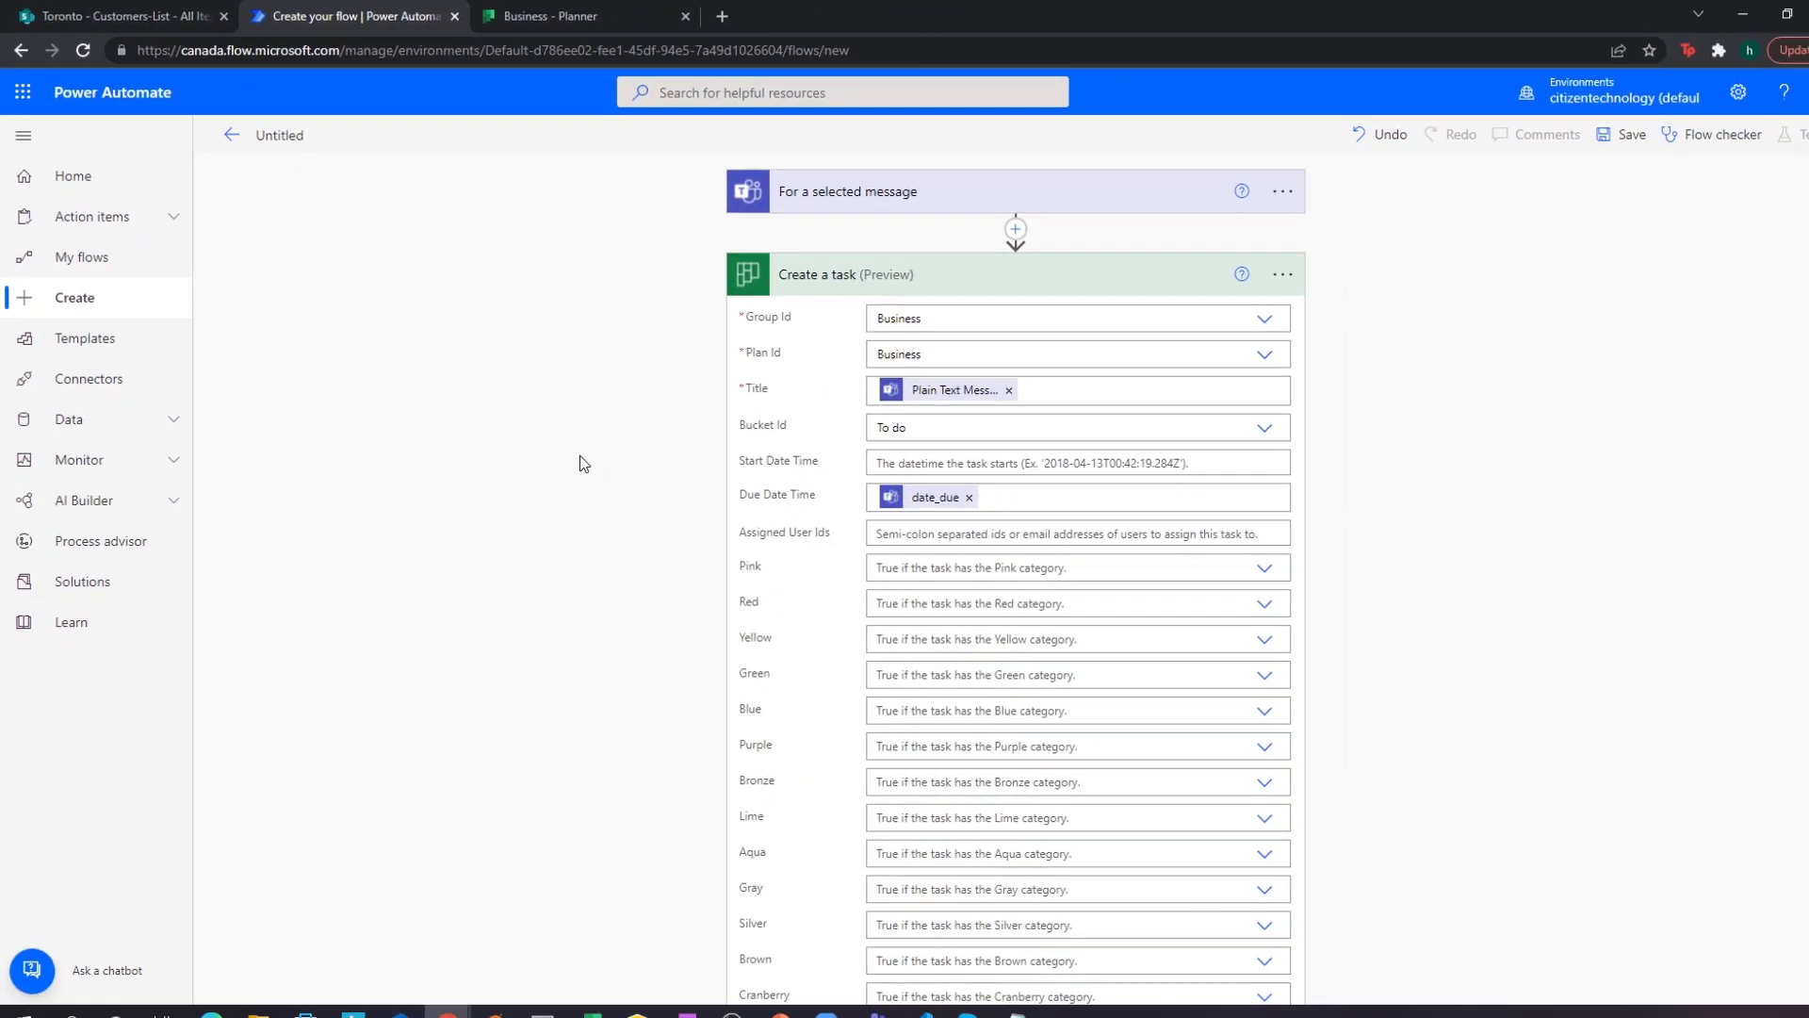
{"action": "scroll", "coordinate": [823, 675], "scroll_direction": "down", "scroll_amount": 10}
{"action": "scroll", "coordinate": [568, 465], "scroll_direction": "up", "scroll_amount": 10}
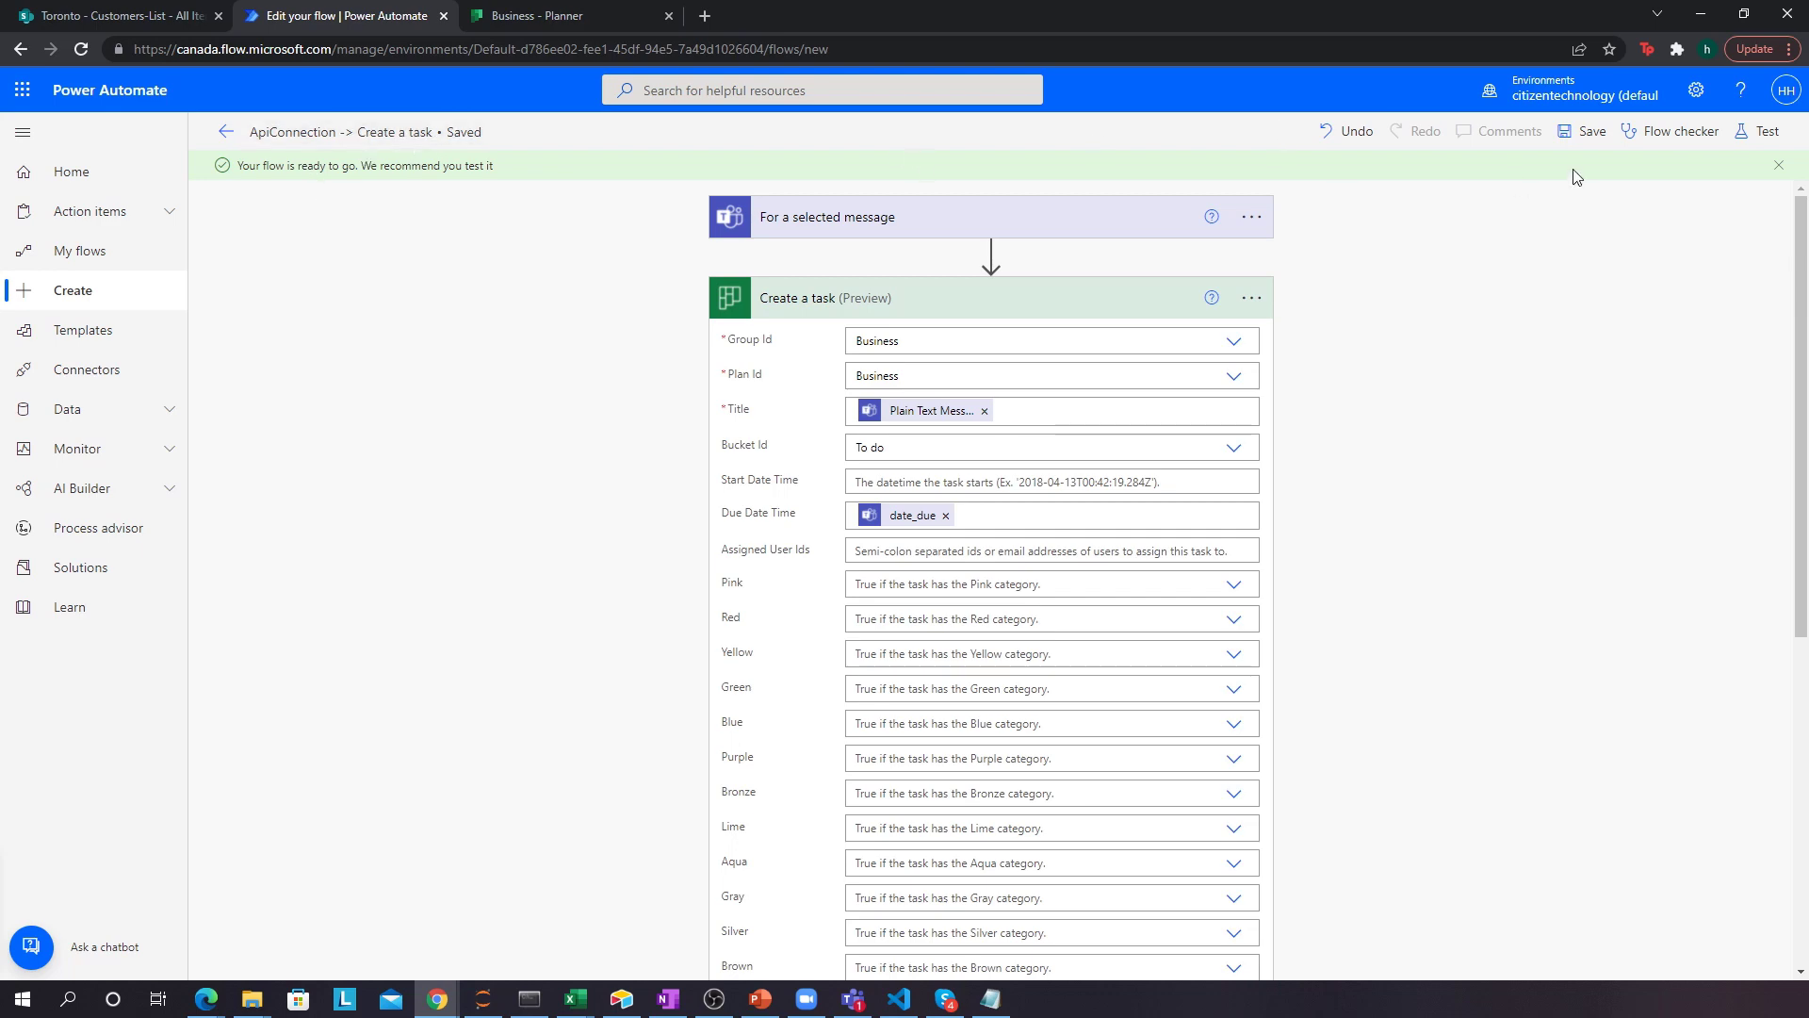
- Rename the flow as "Add Task" and save it again
{"action": "left_click", "coordinate": [463, 131]}
{"action": "triple_click", "coordinate": [439, 133]}
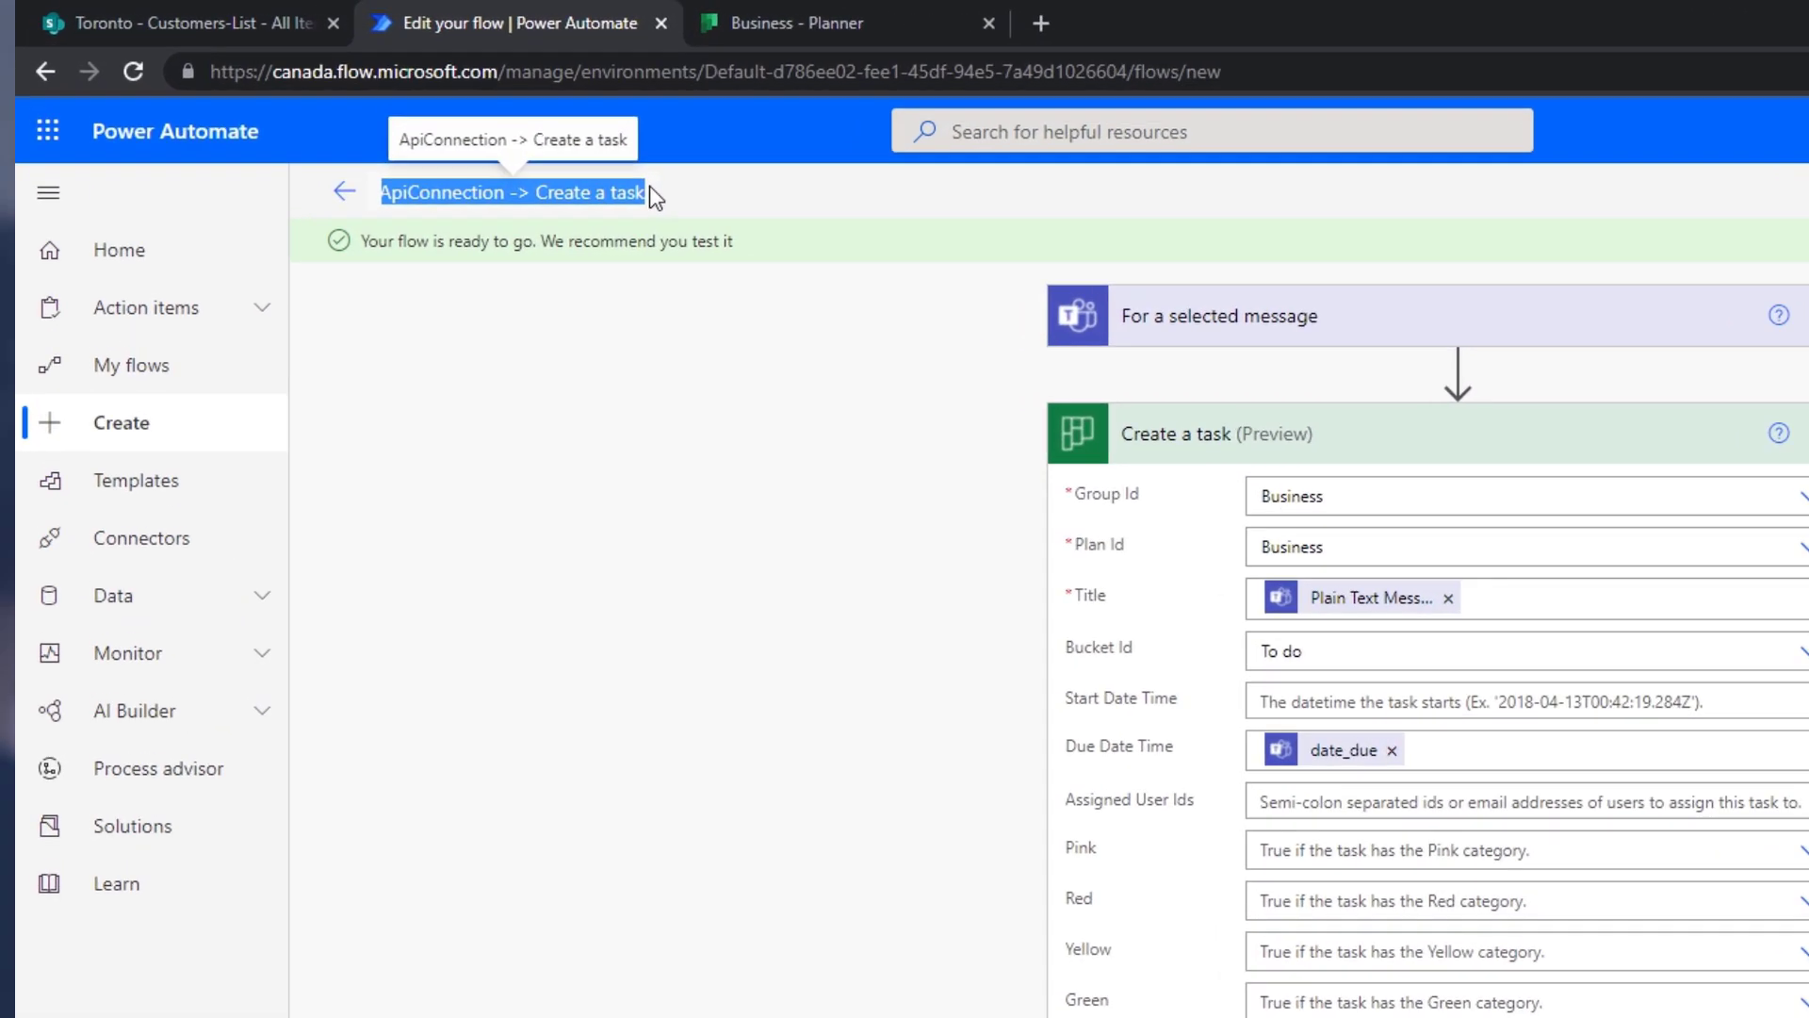
{"action": "type", "text": "Add Task!"}
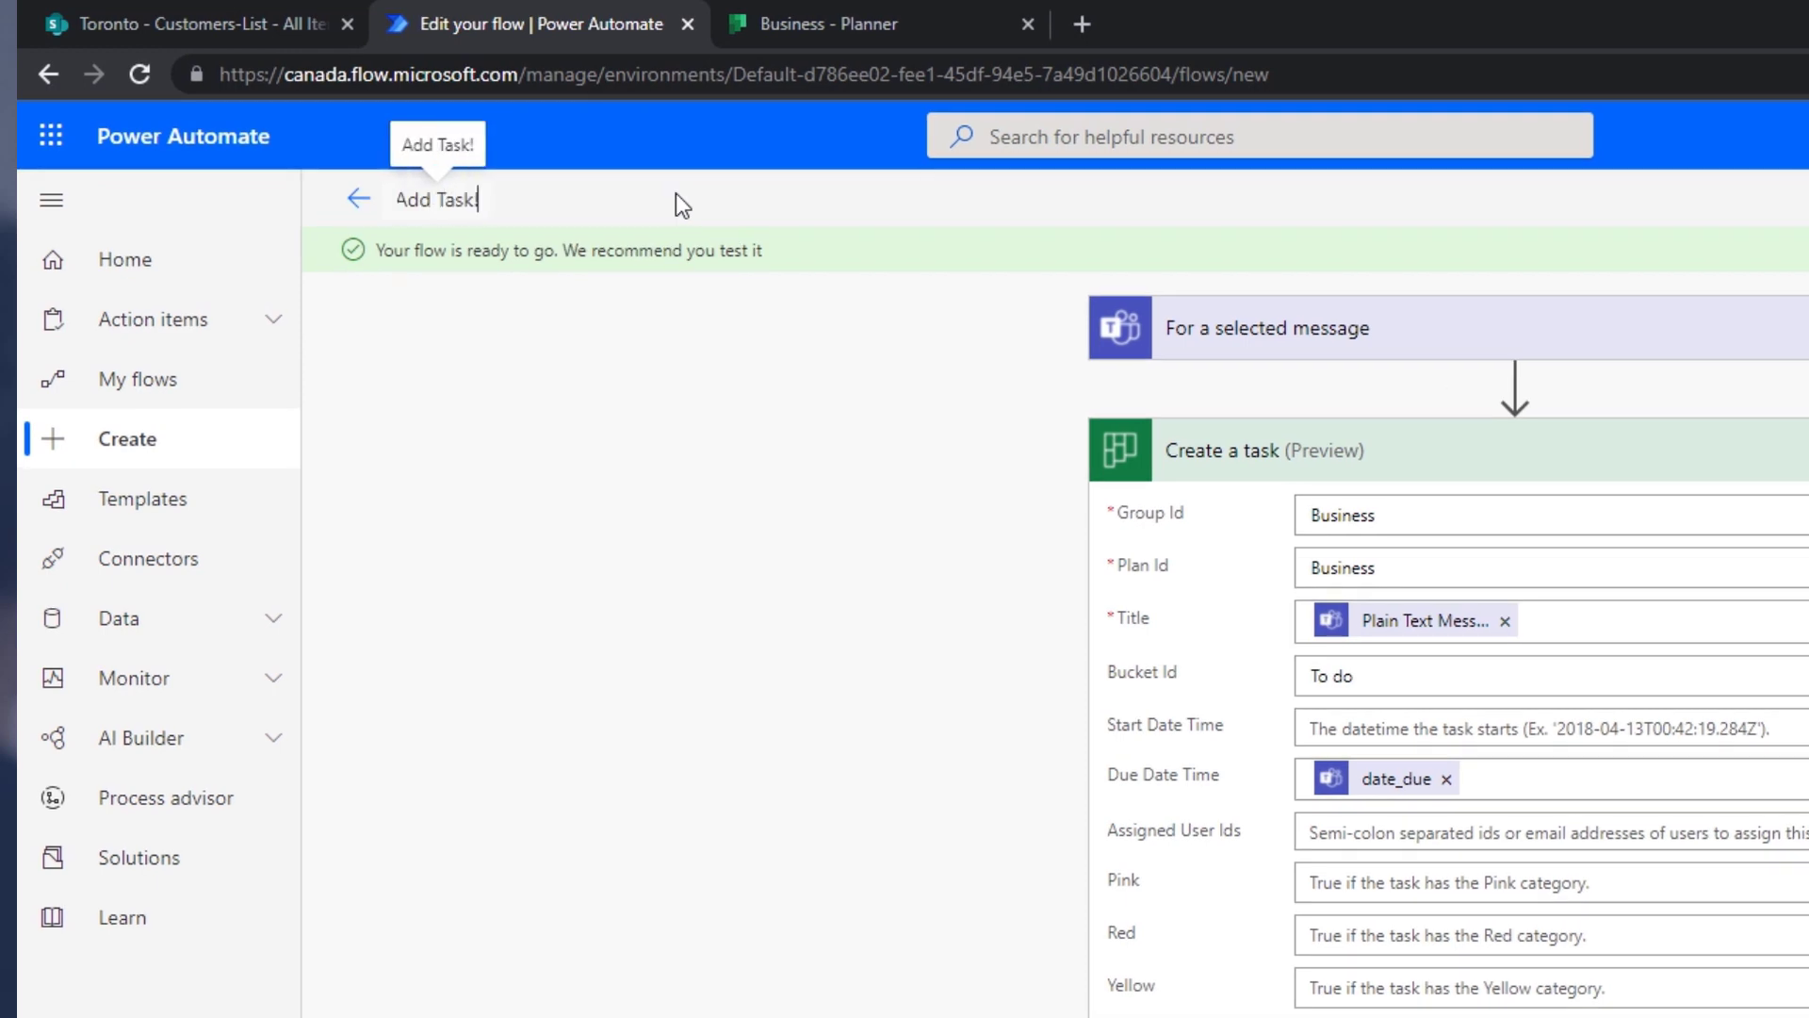
{"action": "left_click", "coordinate": [907, 512]}
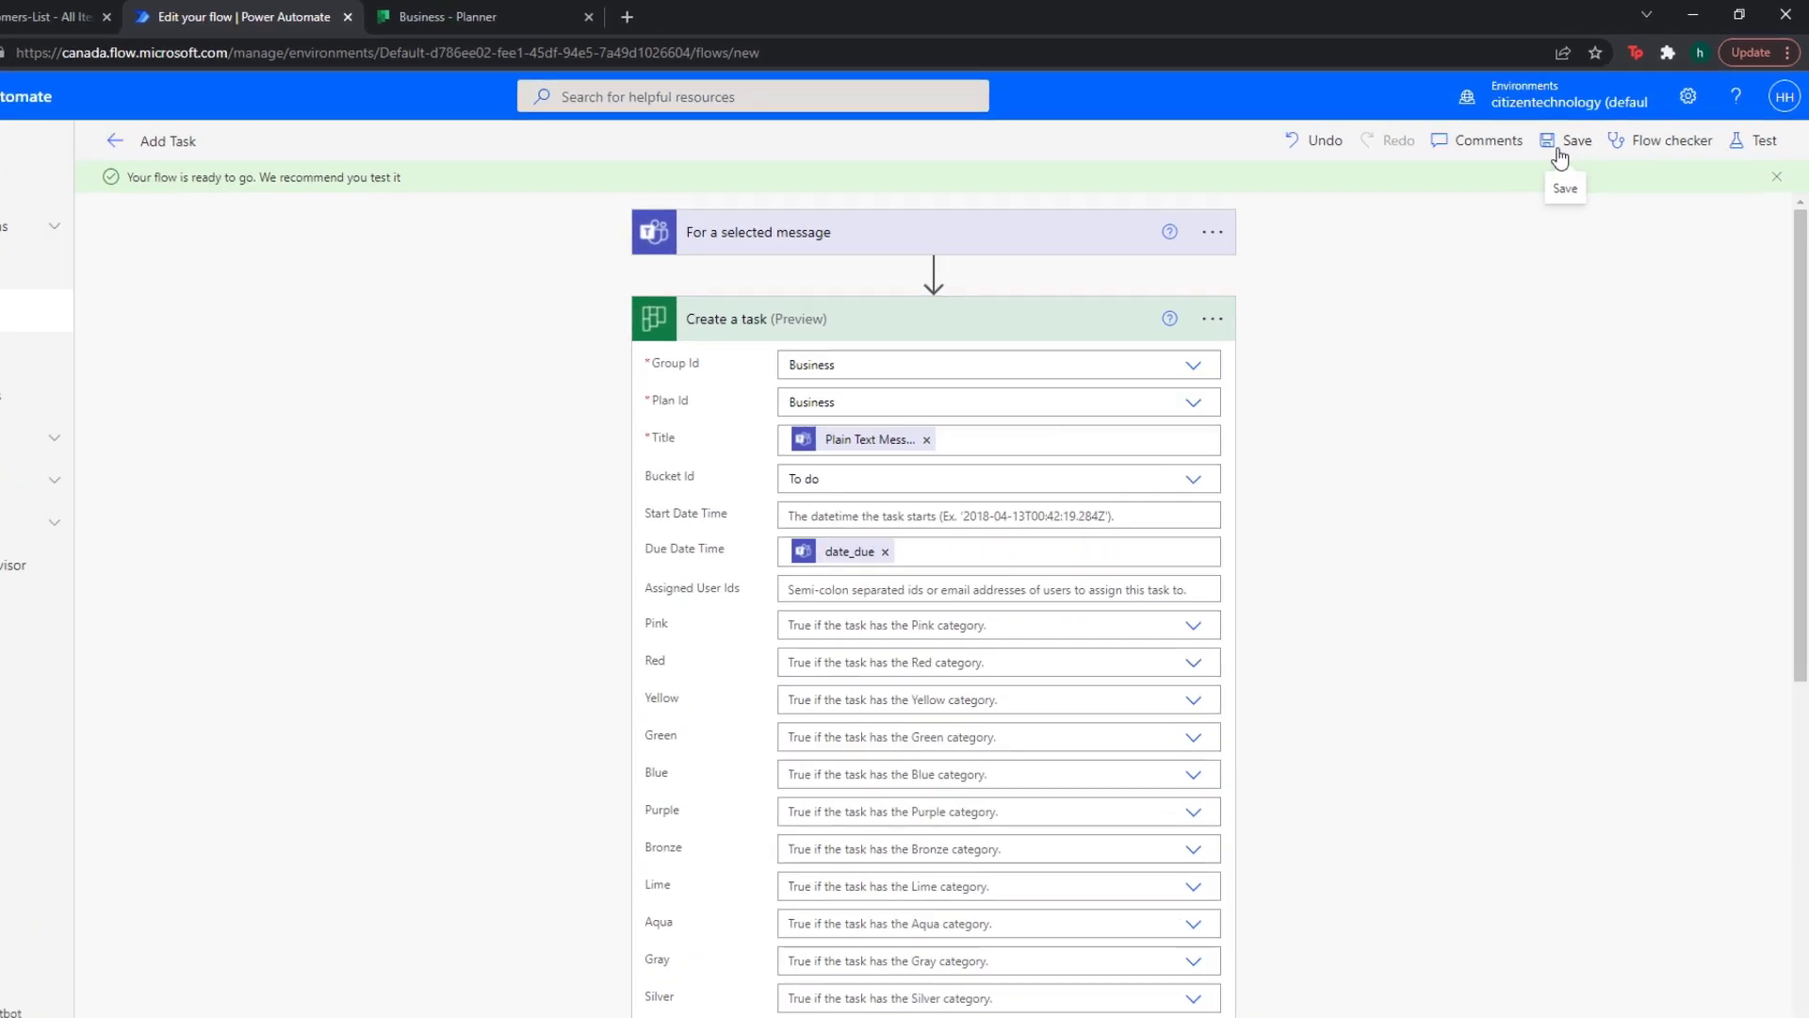
{"action": "left_click", "coordinate": [1585, 131]}
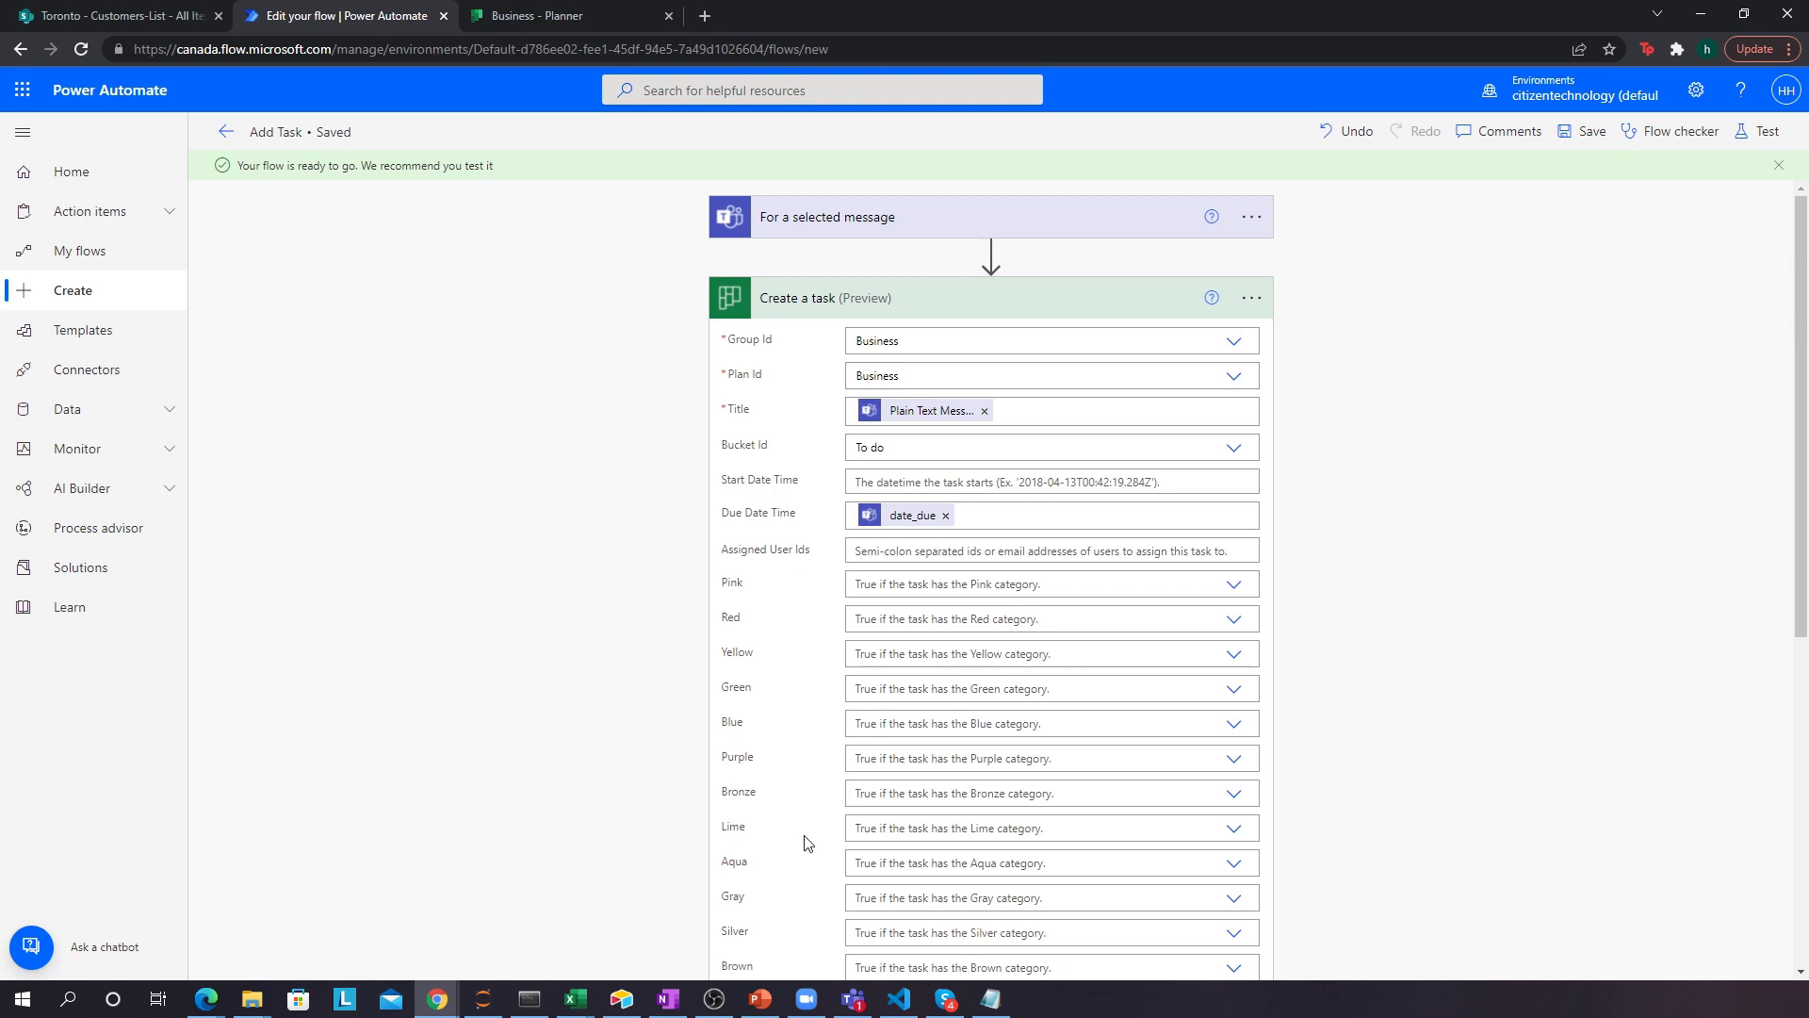
- Switch to the Teams group chat and run the "ApiConnection -> Create a task" action on the latest message about the expense reports
{"action": "left_click", "coordinate": [853, 999]}
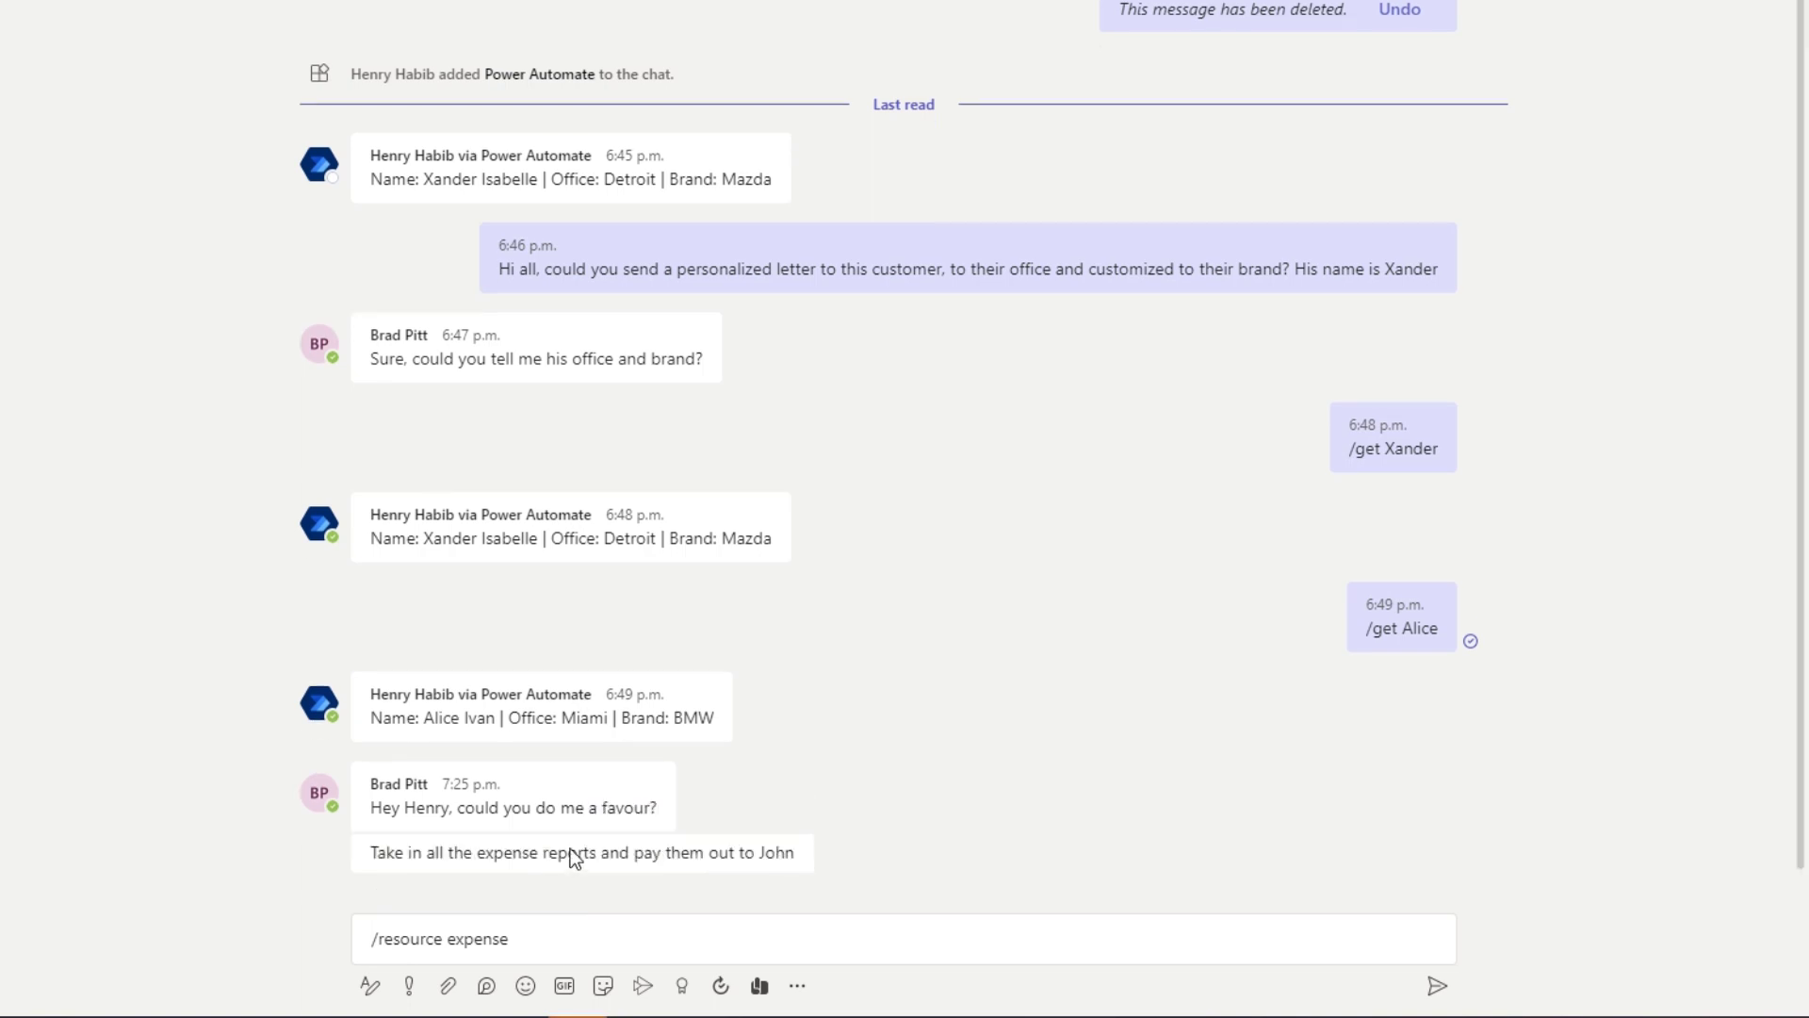
{"action": "left_click_drag", "start_coordinate": [376, 856], "coordinate": [538, 848]}
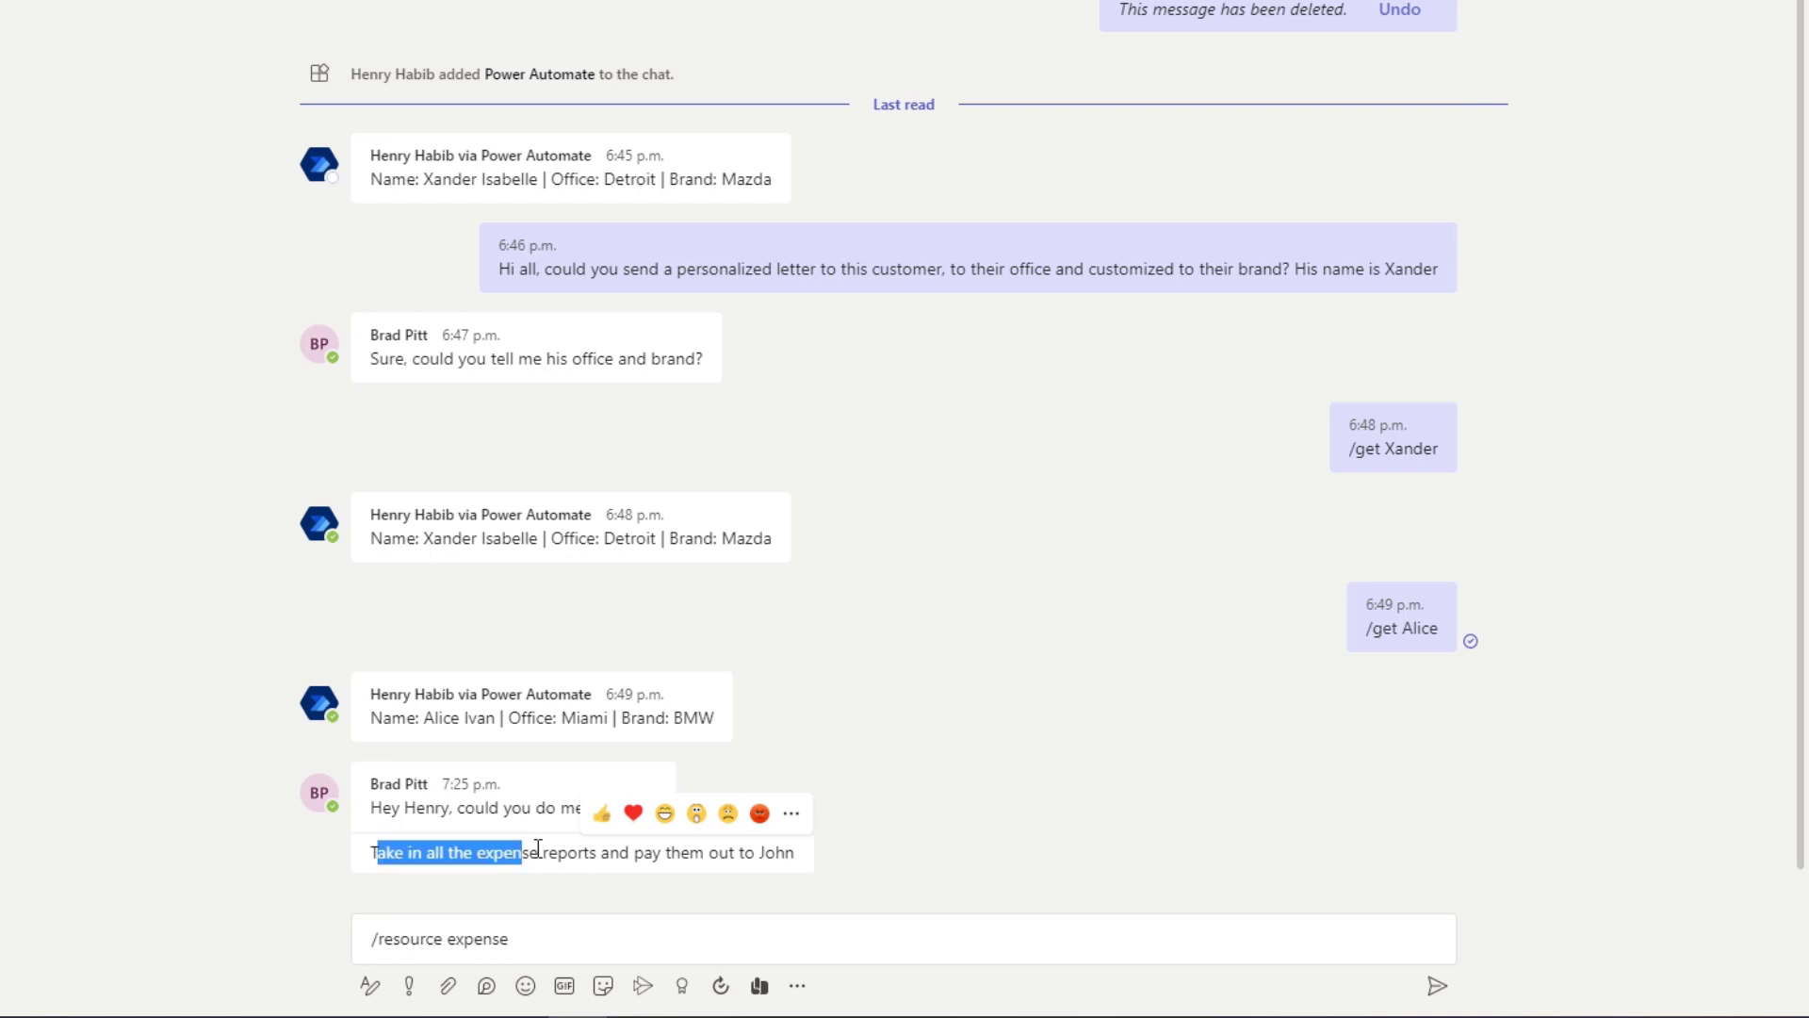
{"action": "left_click", "coordinate": [1010, 846]}
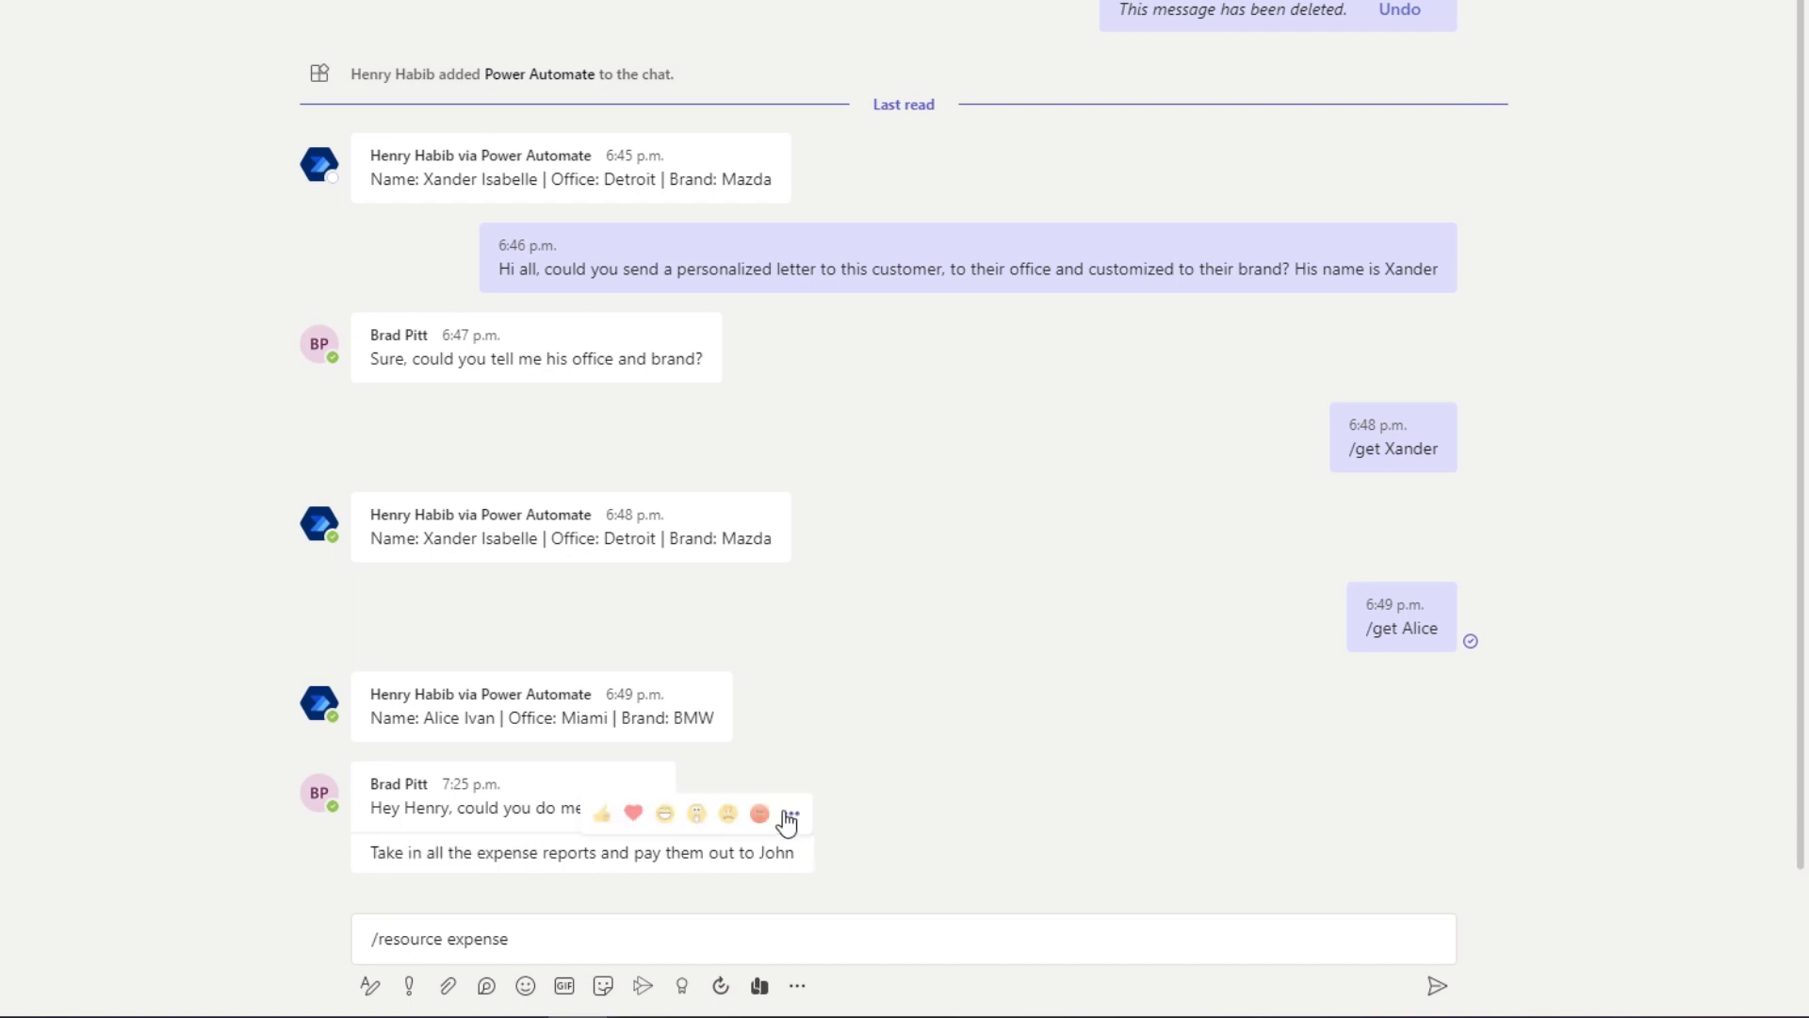
{"action": "left_click", "coordinate": [790, 816]}
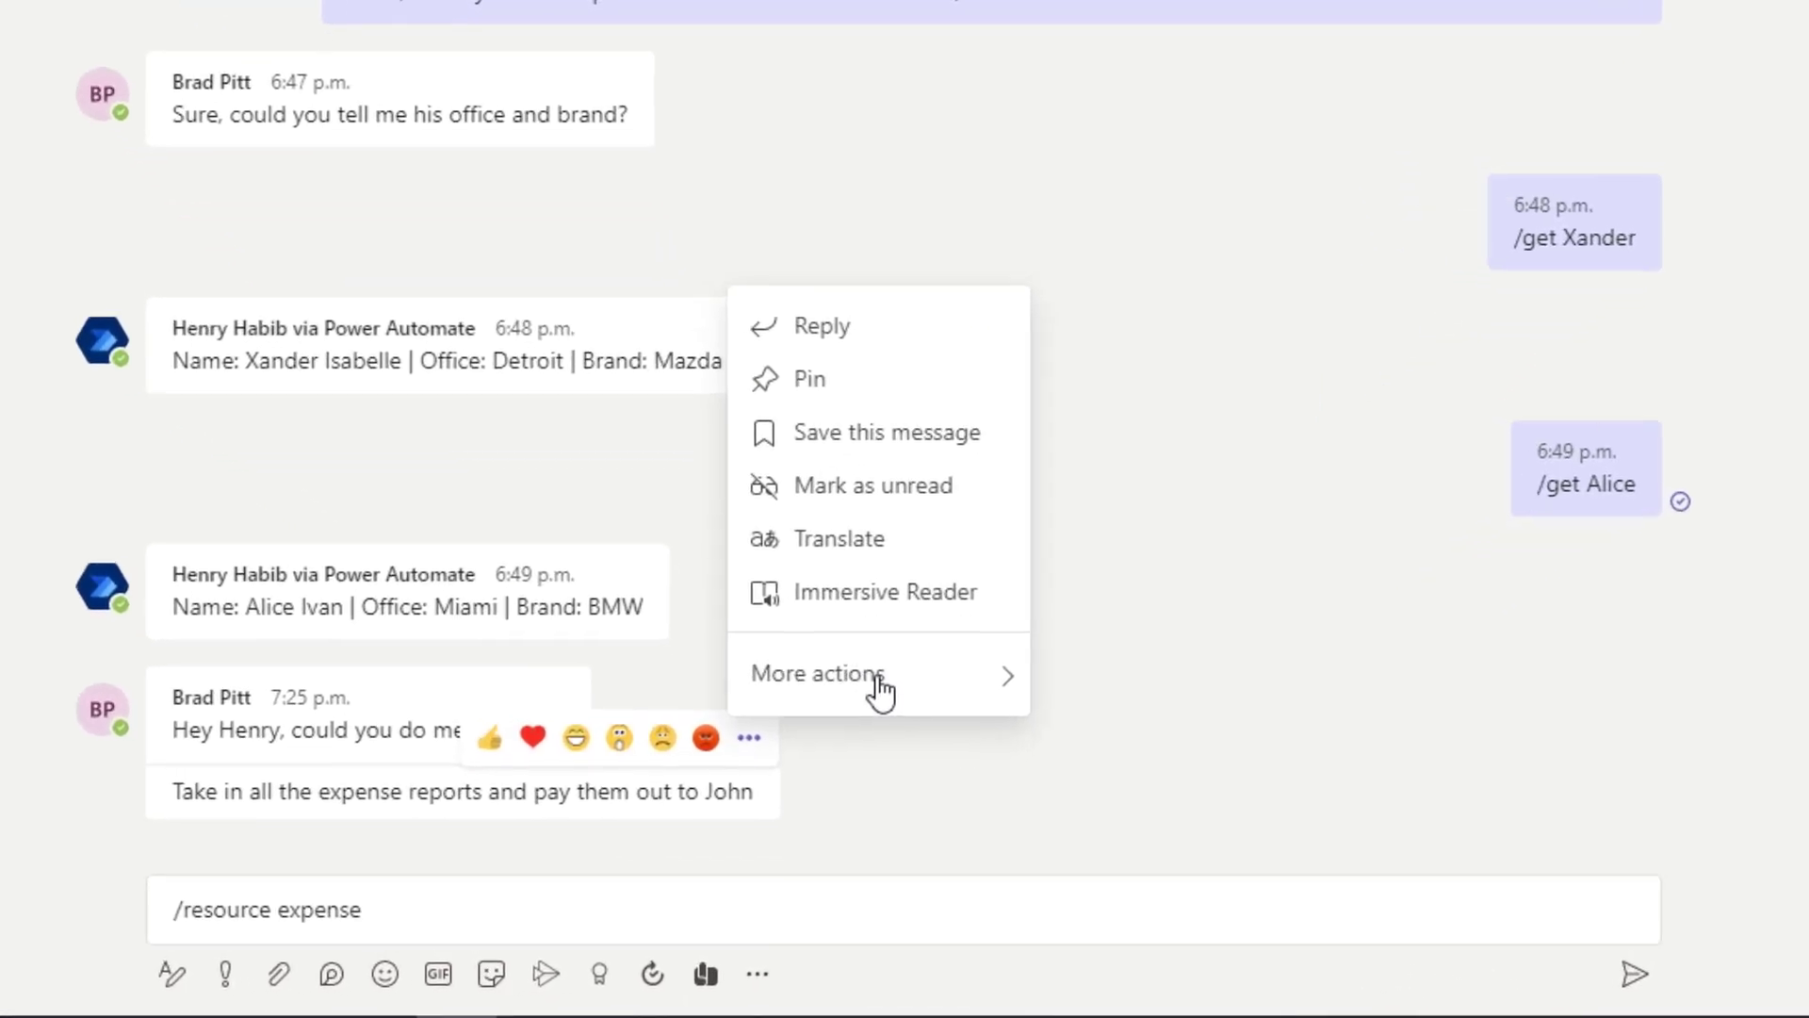
{"action": "mouse_move", "coordinate": [883, 692]}
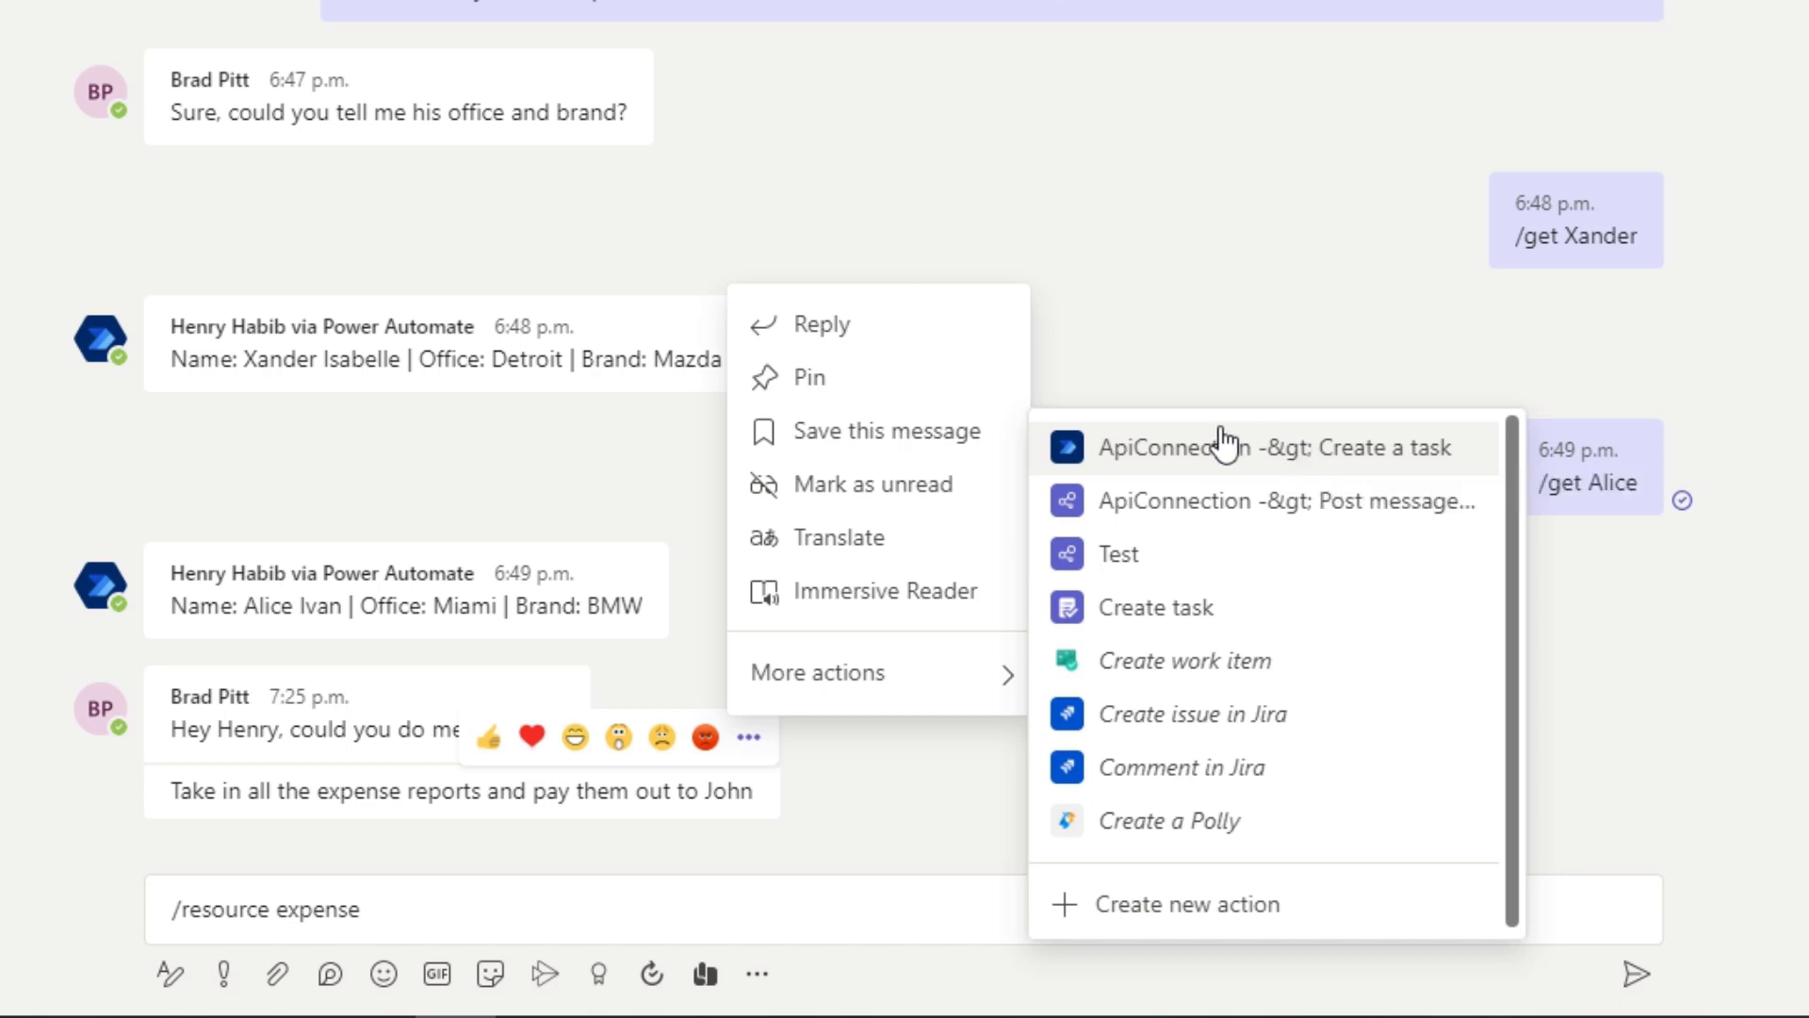
{"action": "left_click", "coordinate": [1296, 462]}
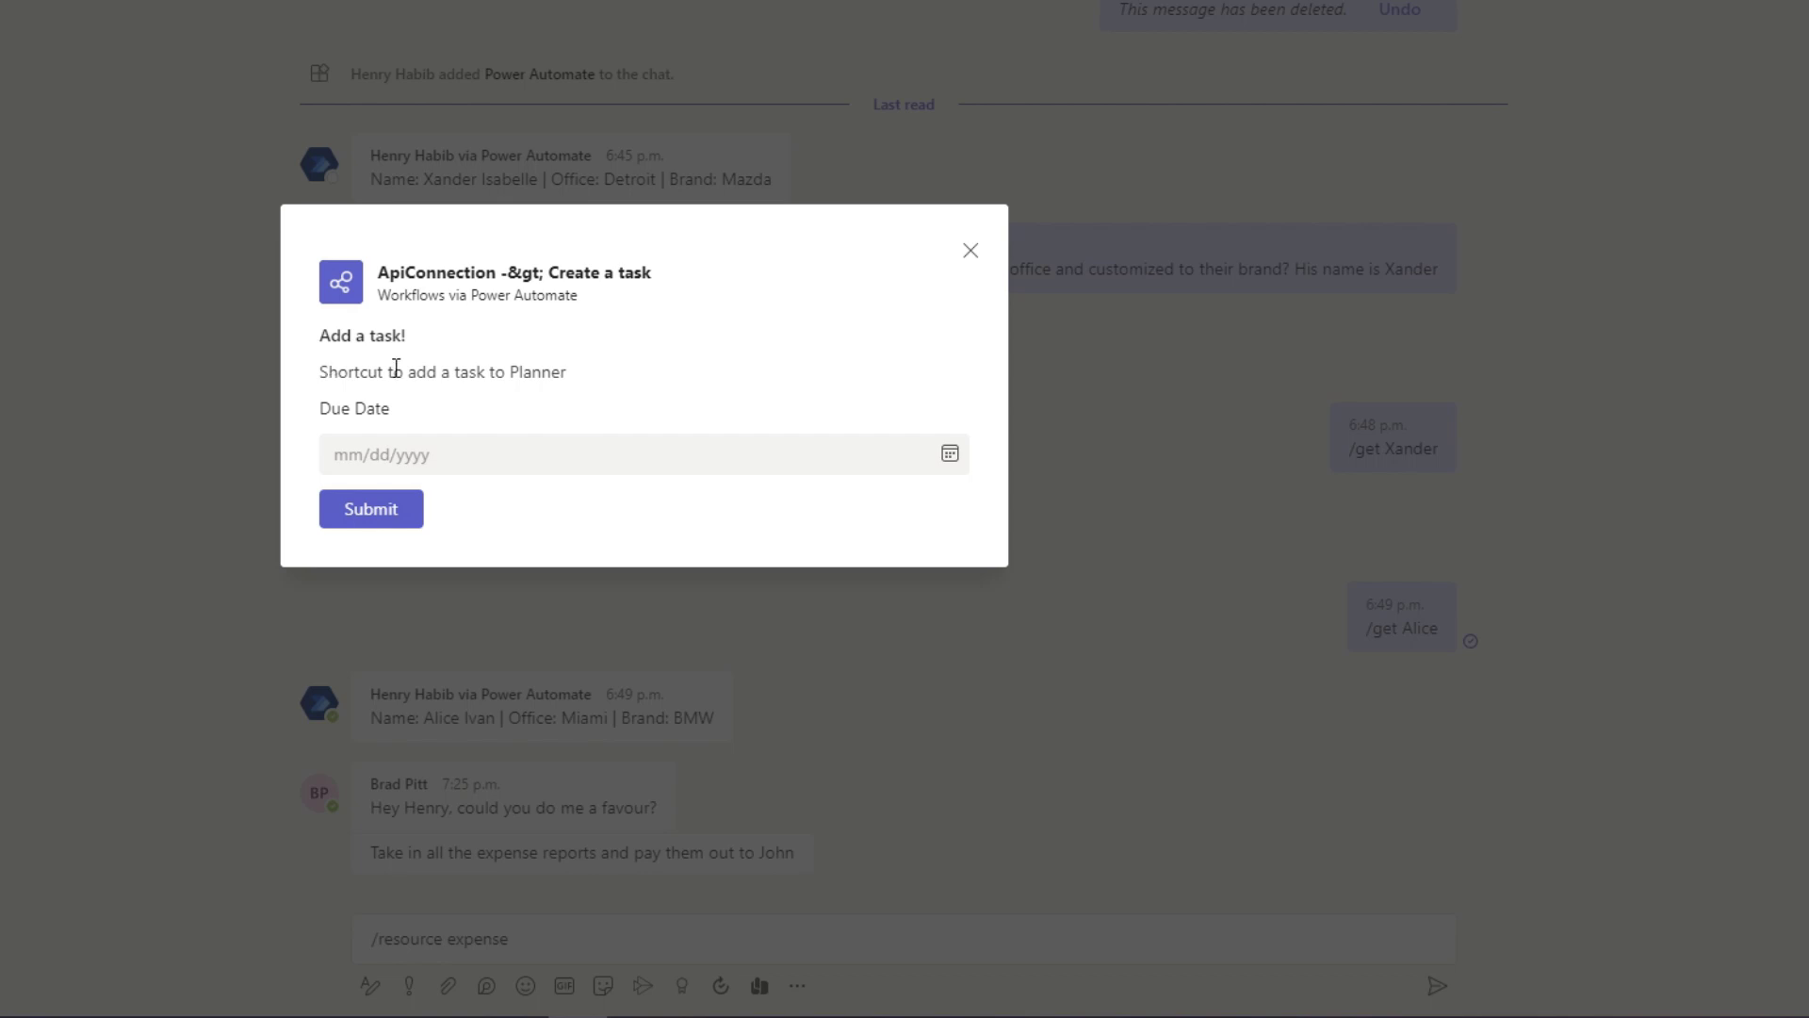
- Set the Due Date in the "Add a task!" card to May 23, 2022 and submit it
{"action": "left_click", "coordinate": [819, 458]}
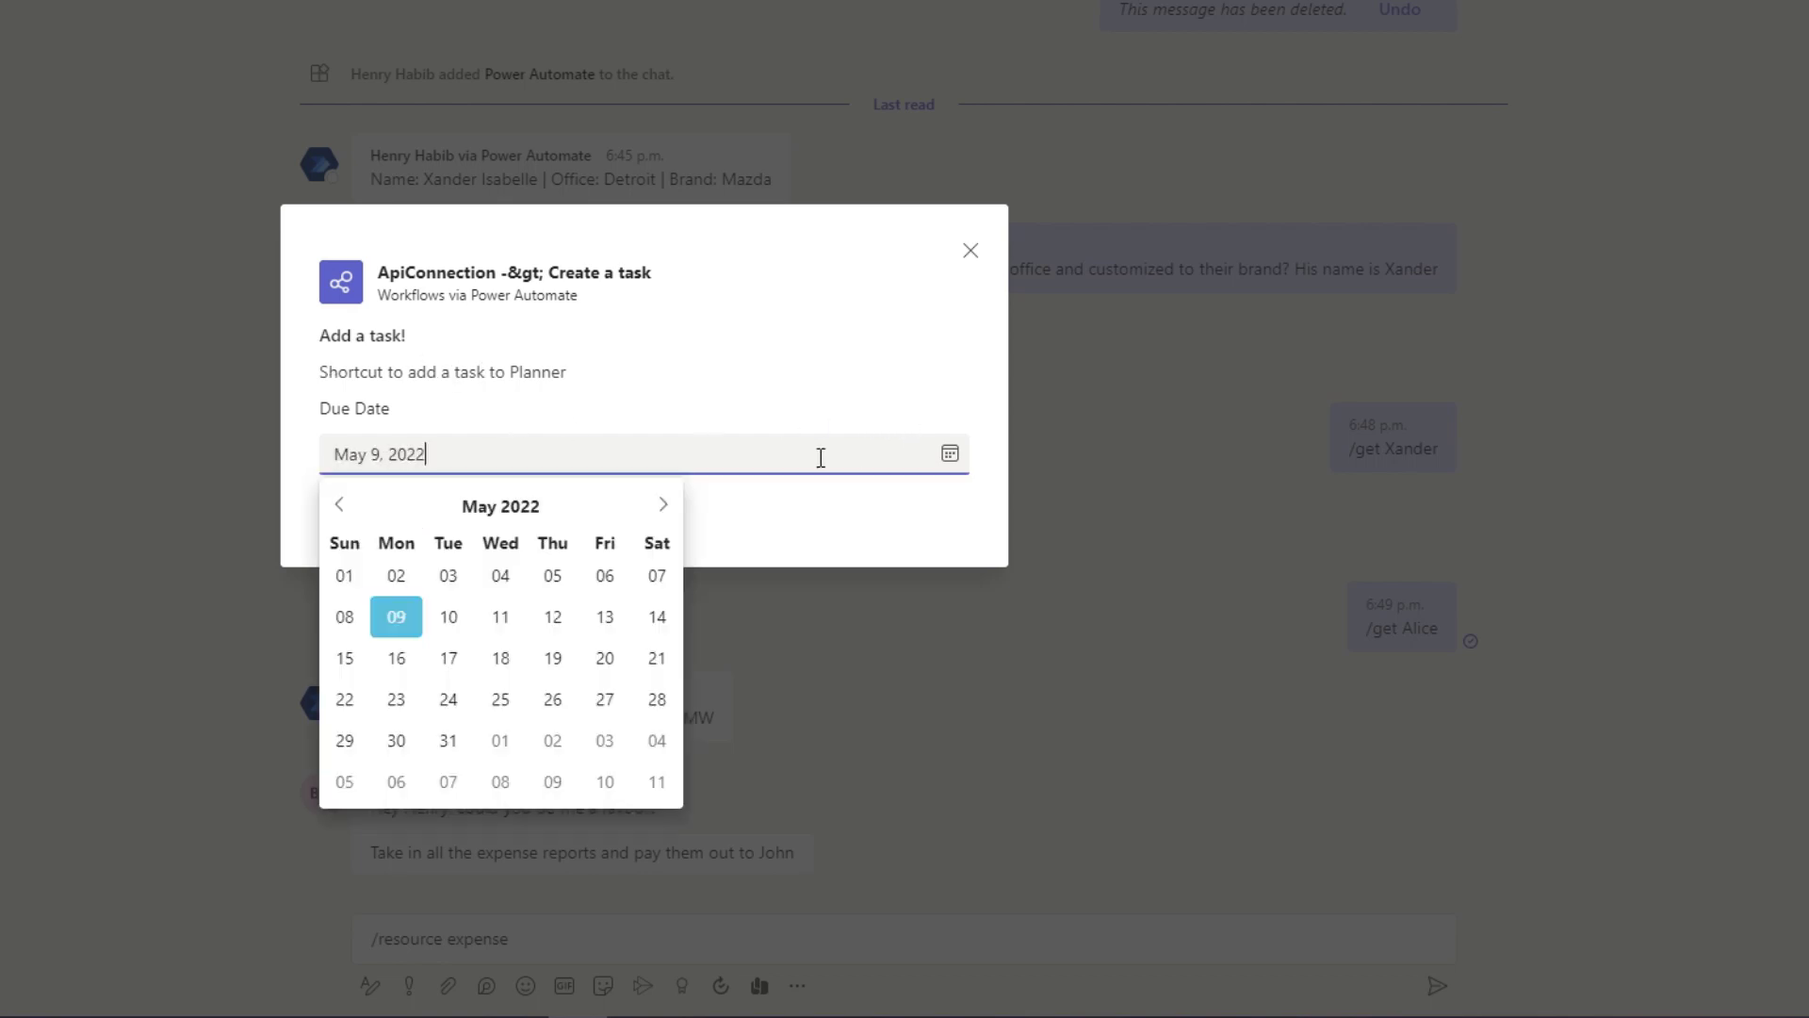
{"action": "left_click", "coordinate": [408, 701]}
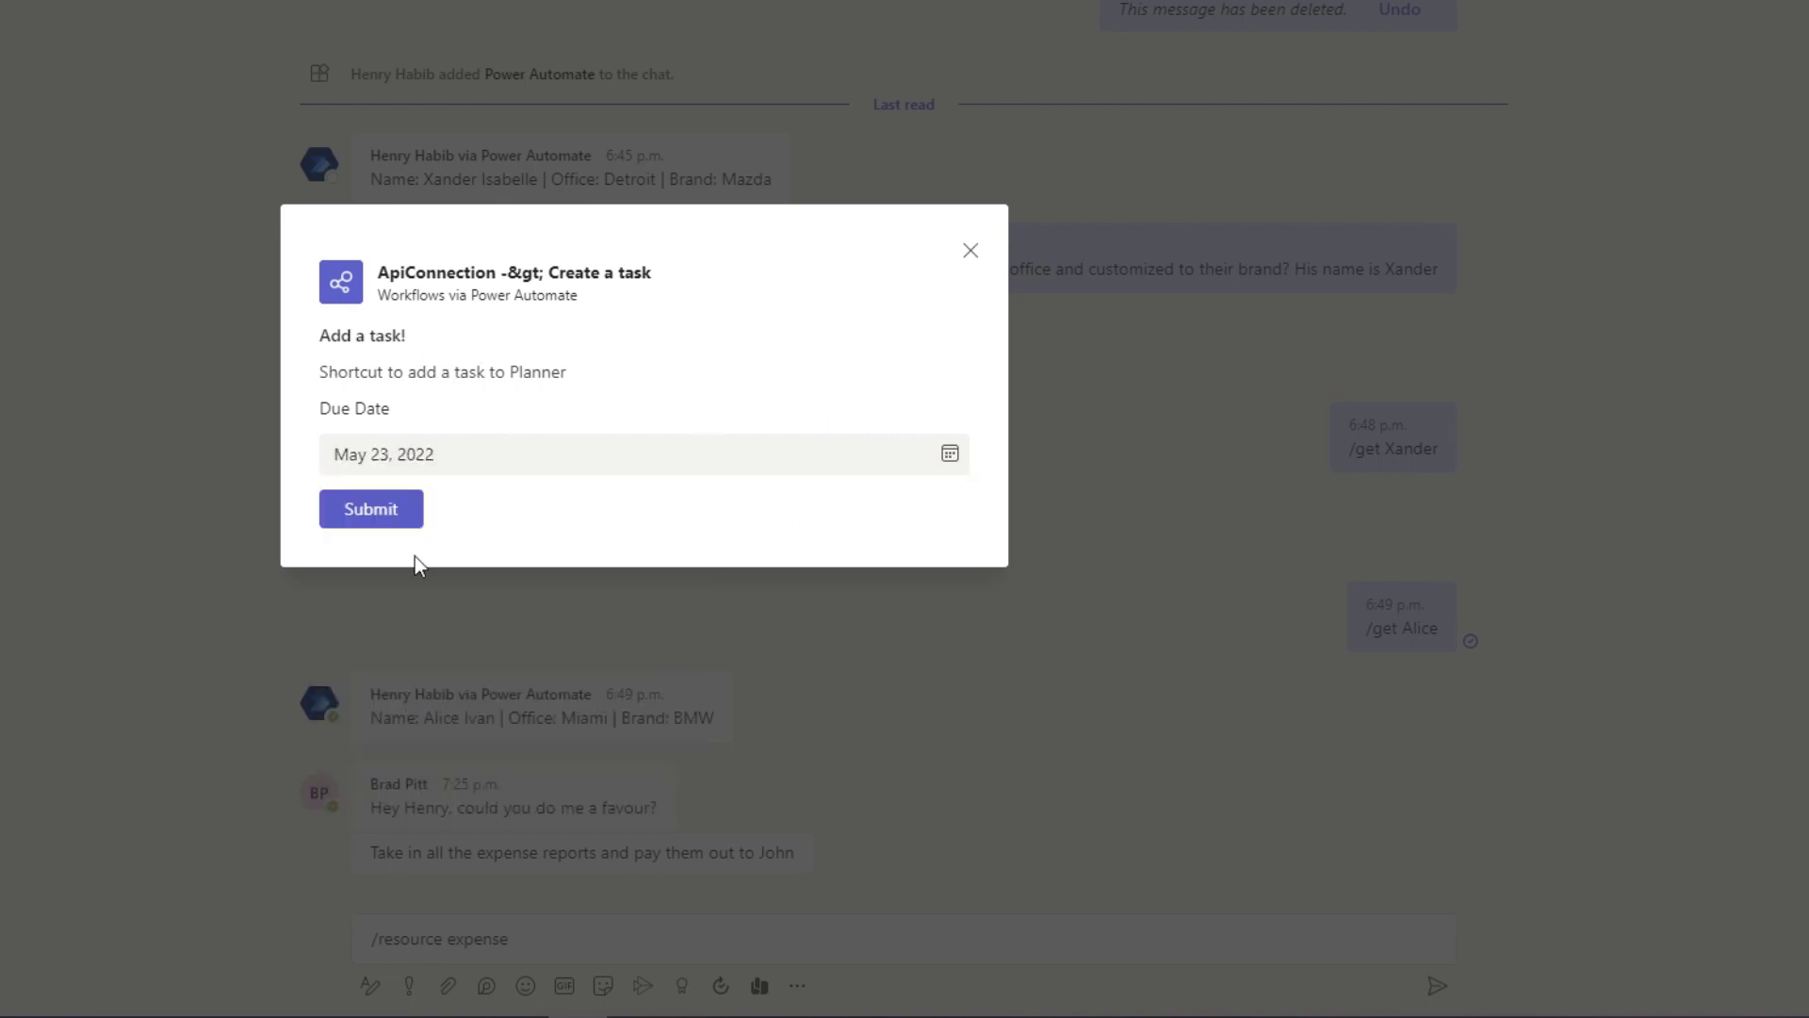
{"action": "left_click", "coordinate": [392, 520]}
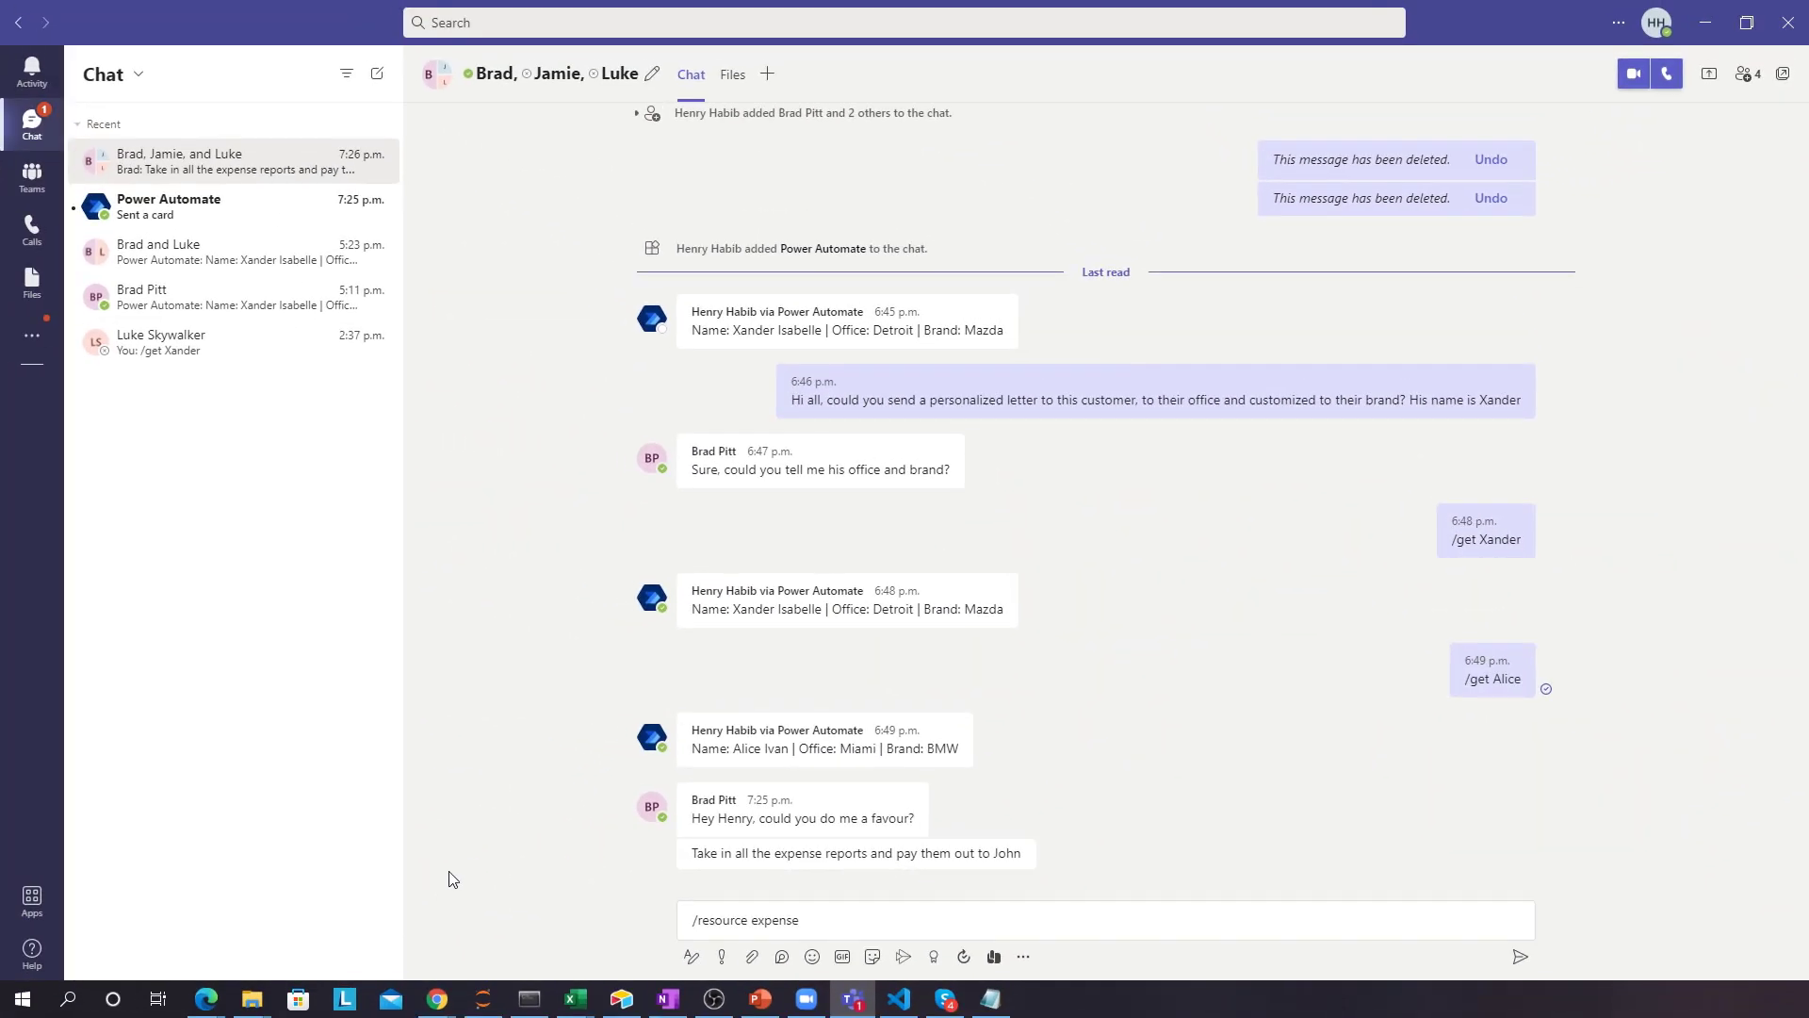
- Refresh the Business board in Planner to check for the new task, and return to Power Automate to open the flow's details page
{"action": "key", "text": "alt+Tab"}
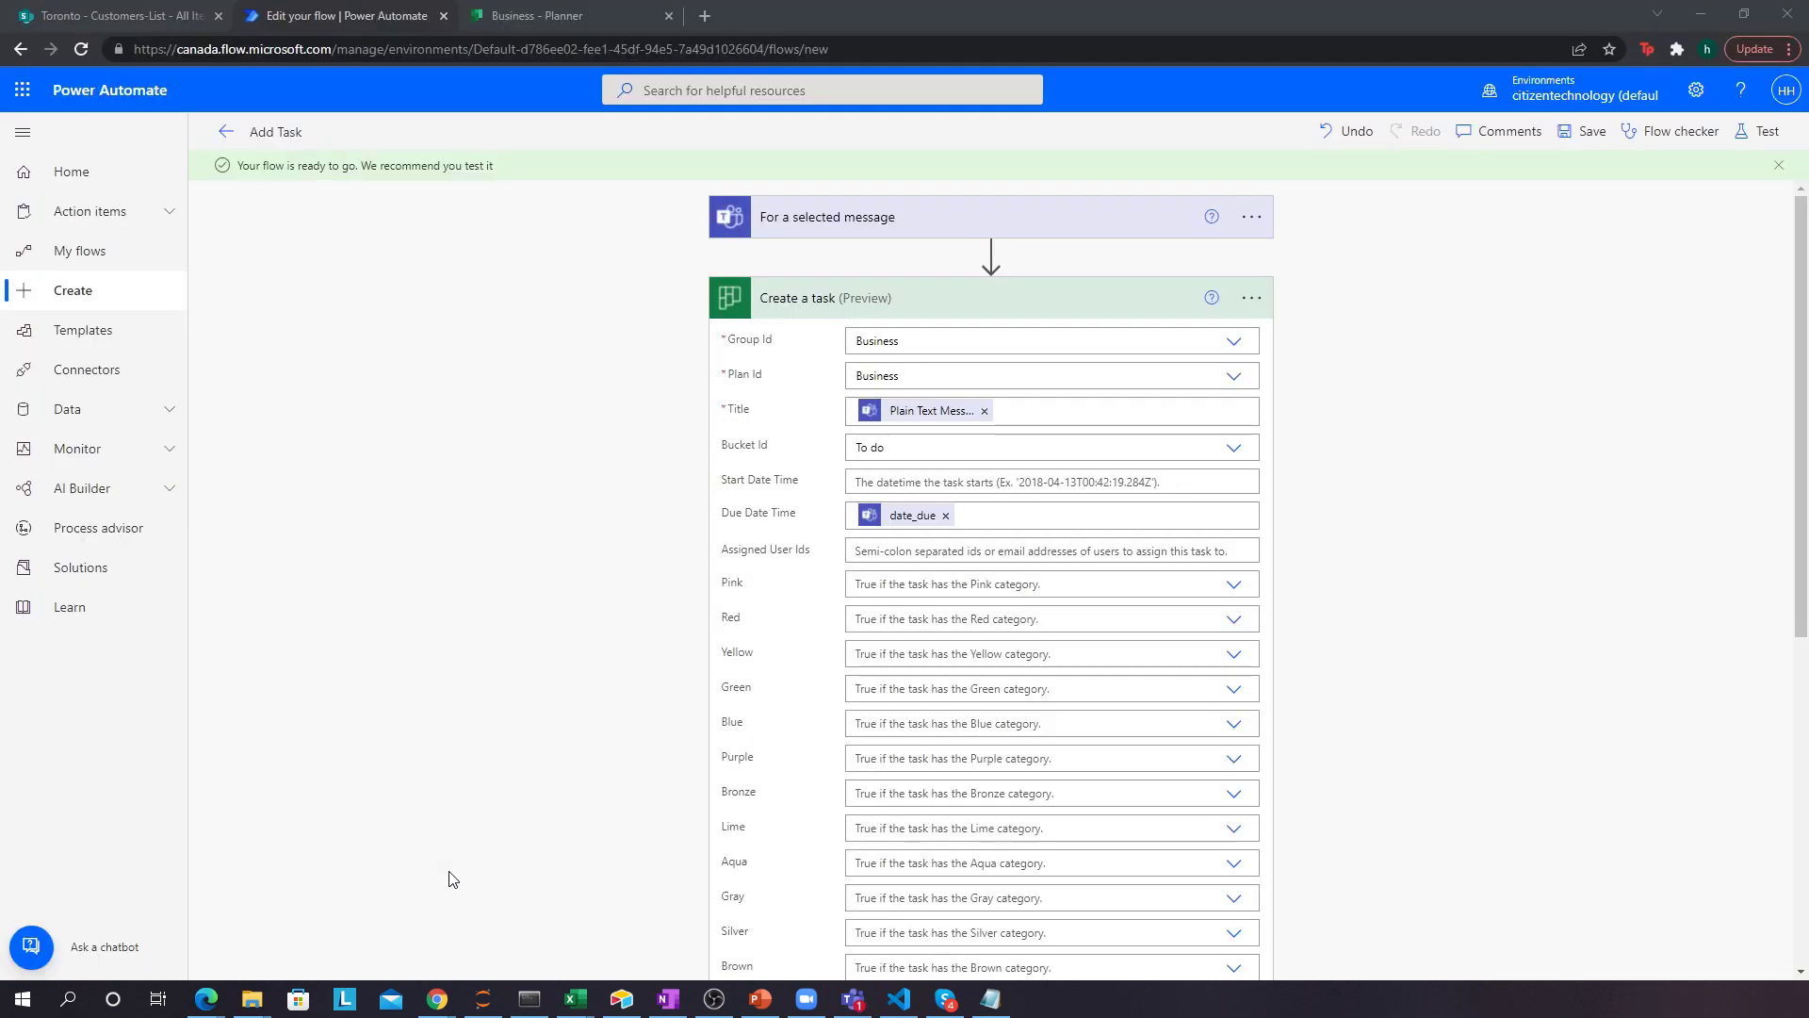
{"action": "left_click", "coordinate": [527, 15]}
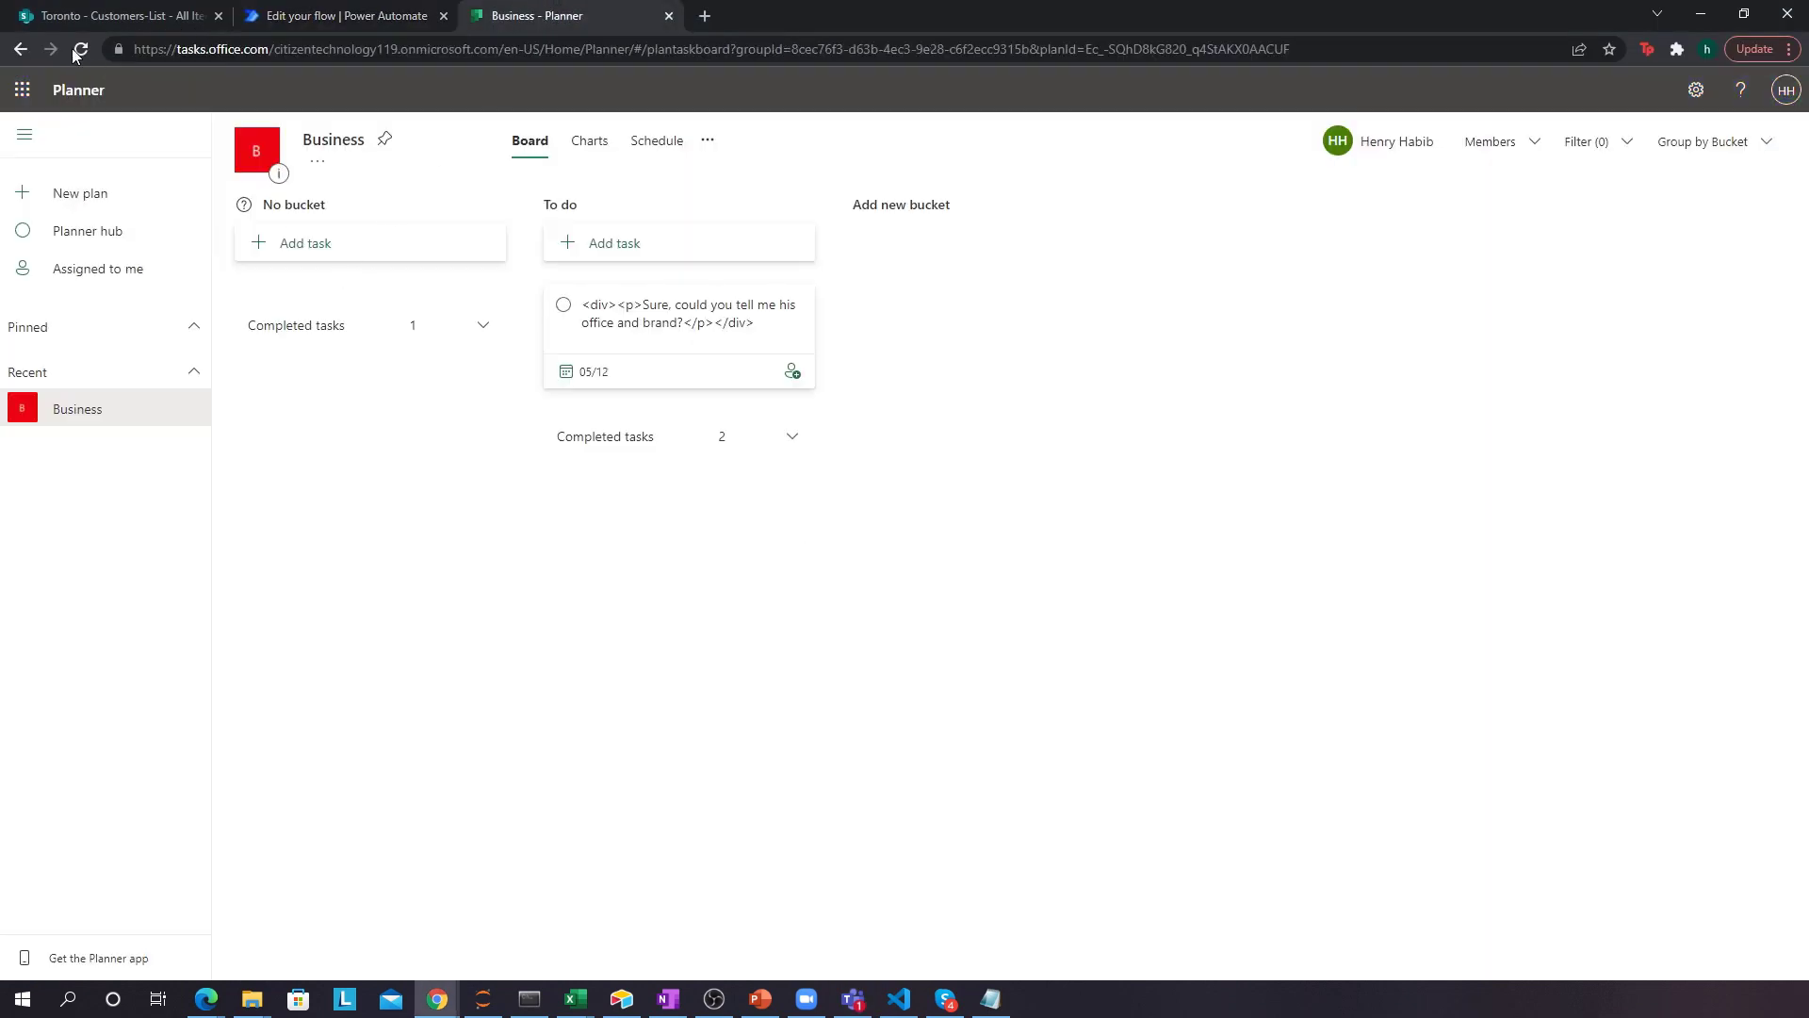
{"action": "key", "text": "F5"}
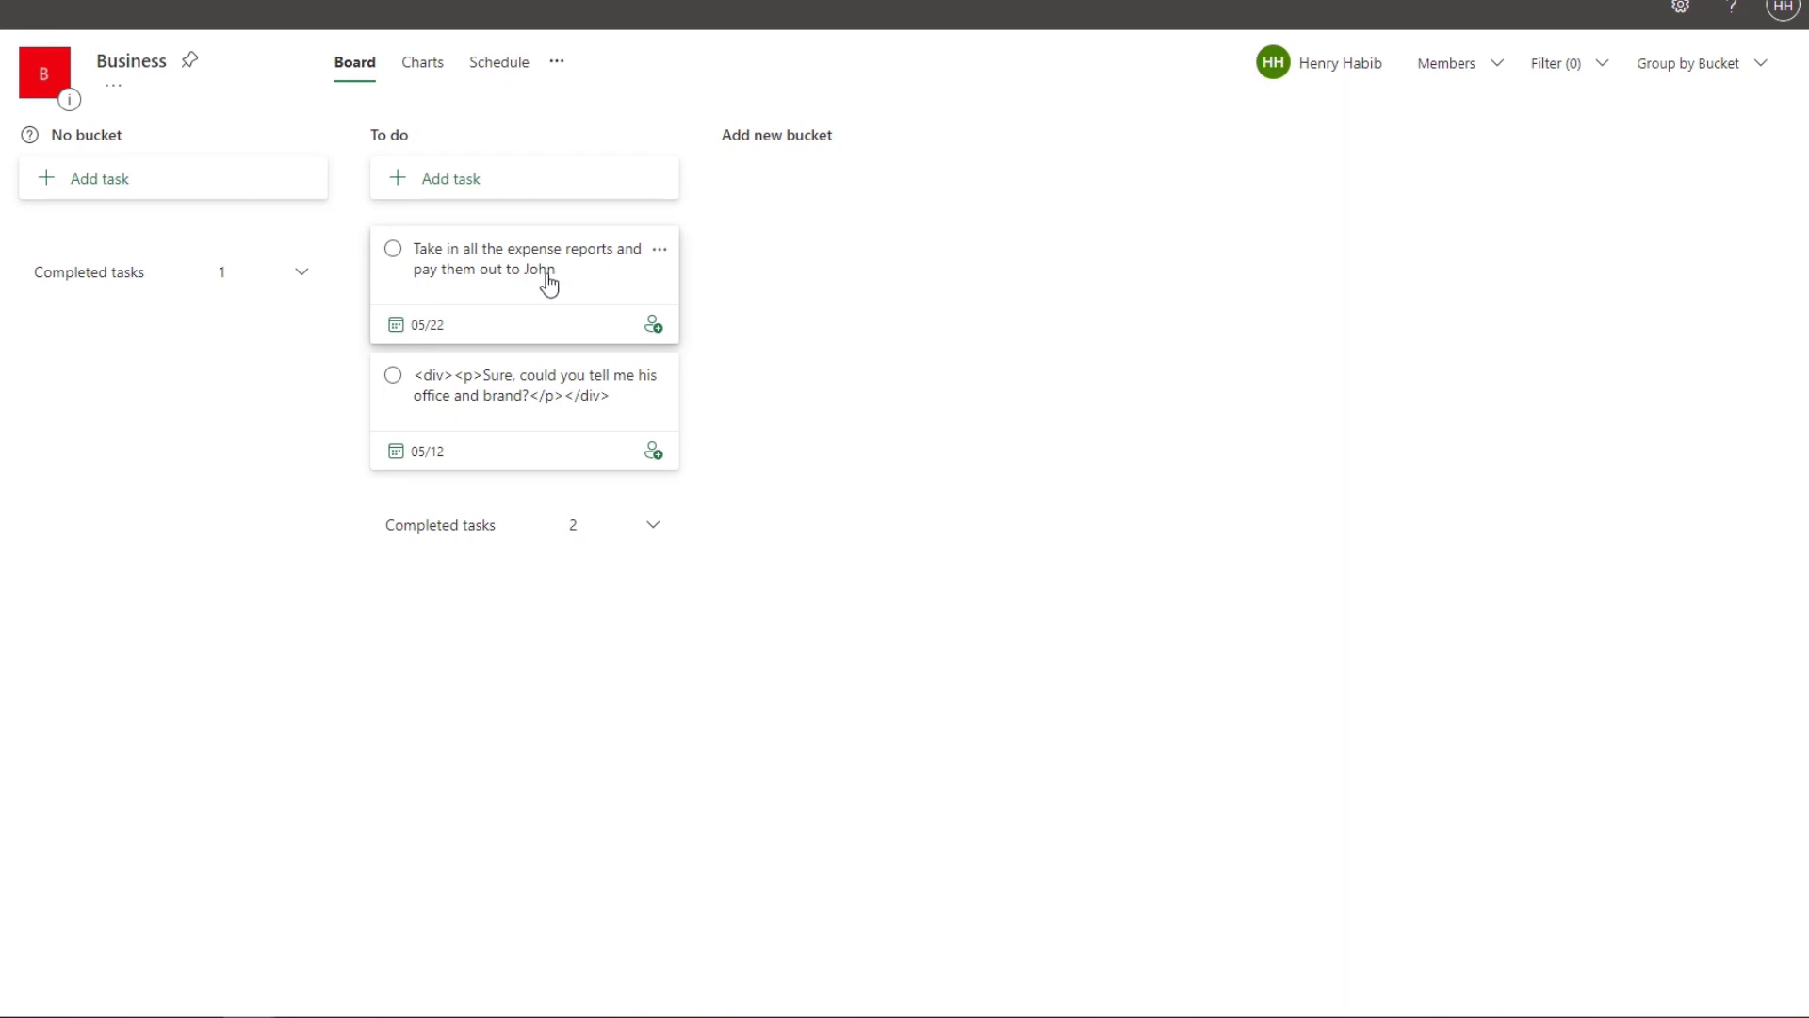
{"action": "key", "text": "ctrl+shift+Tab"}
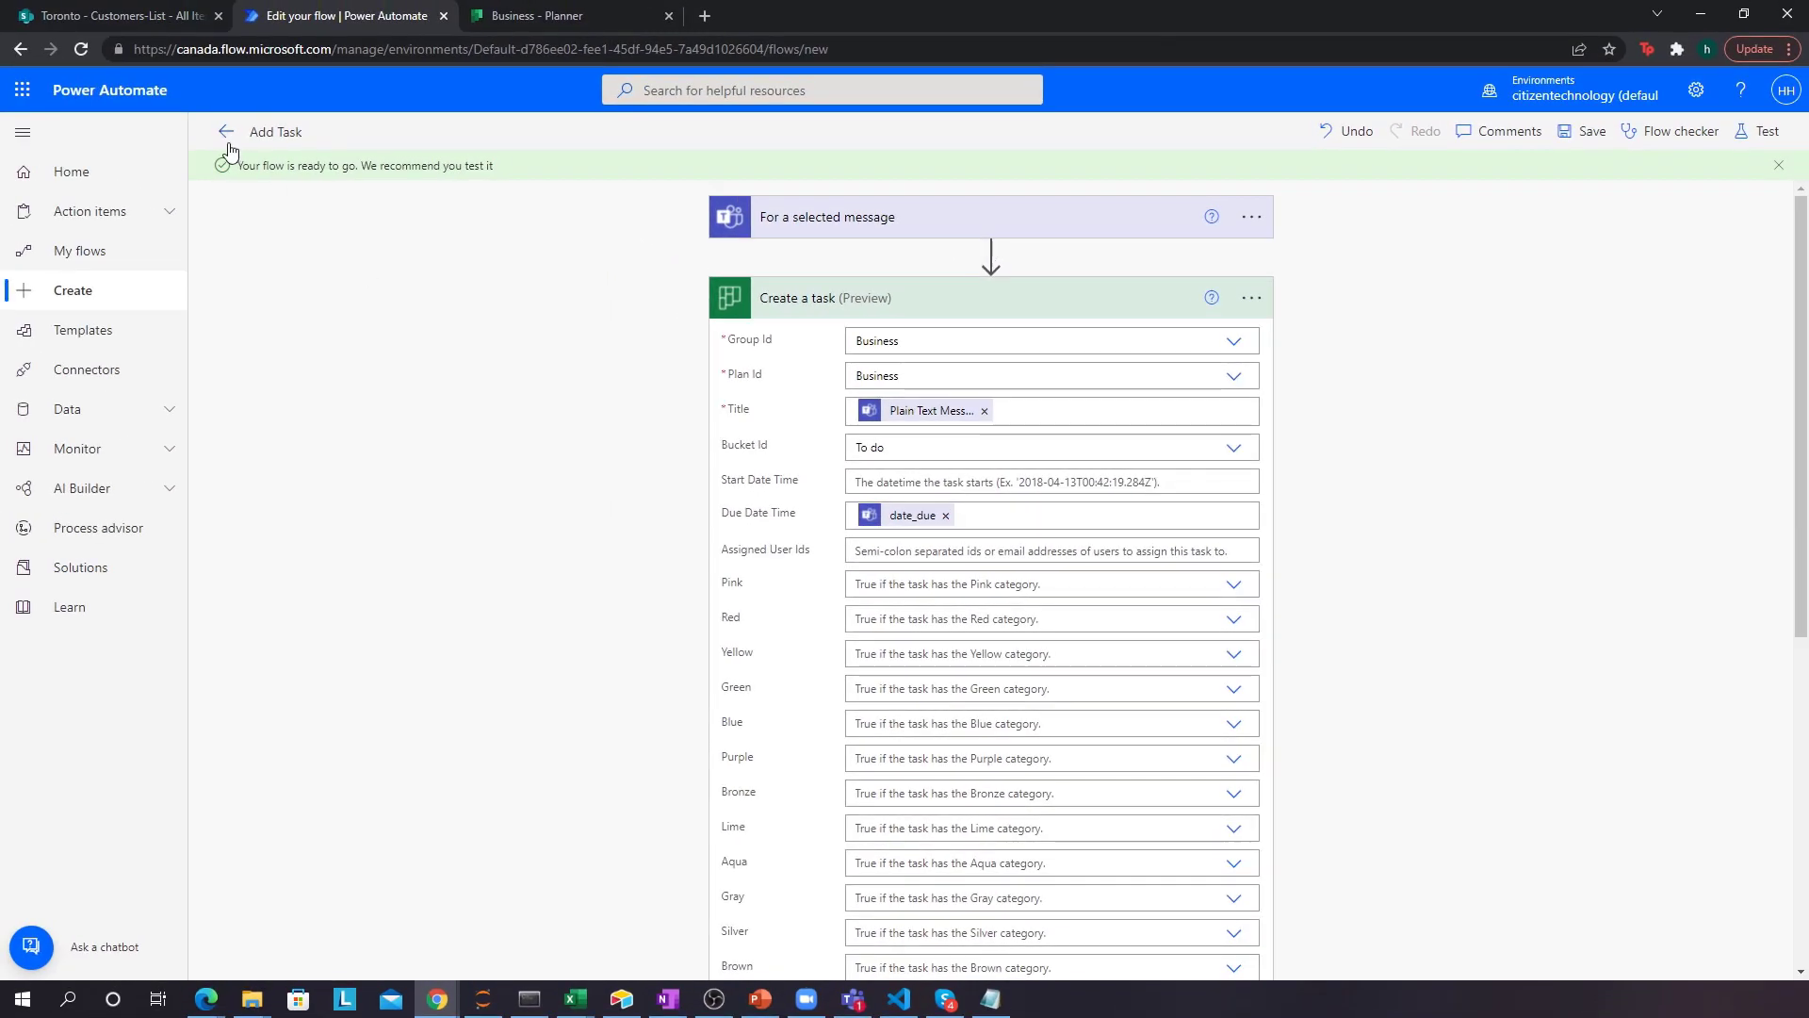
{"action": "left_click", "coordinate": [226, 132]}
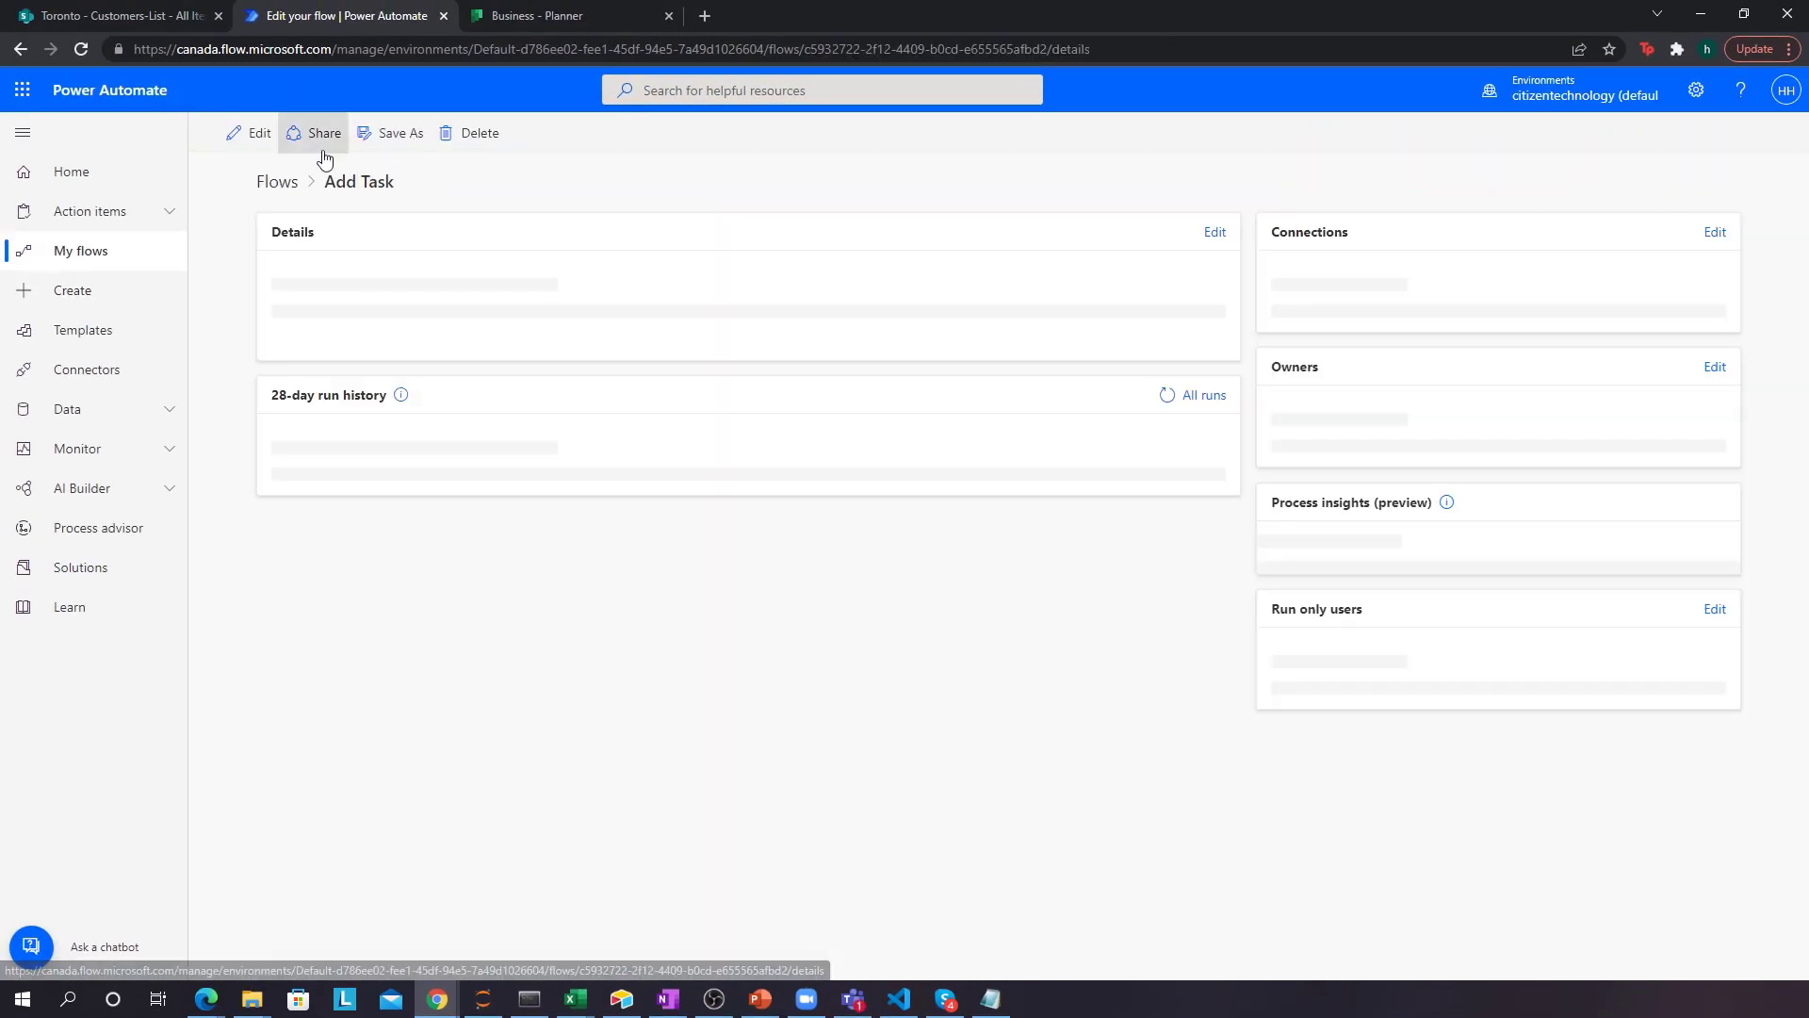
- Check in Teams which additional actions are offered for the expense reports message, without running any of them
{"action": "left_click", "coordinate": [869, 995]}
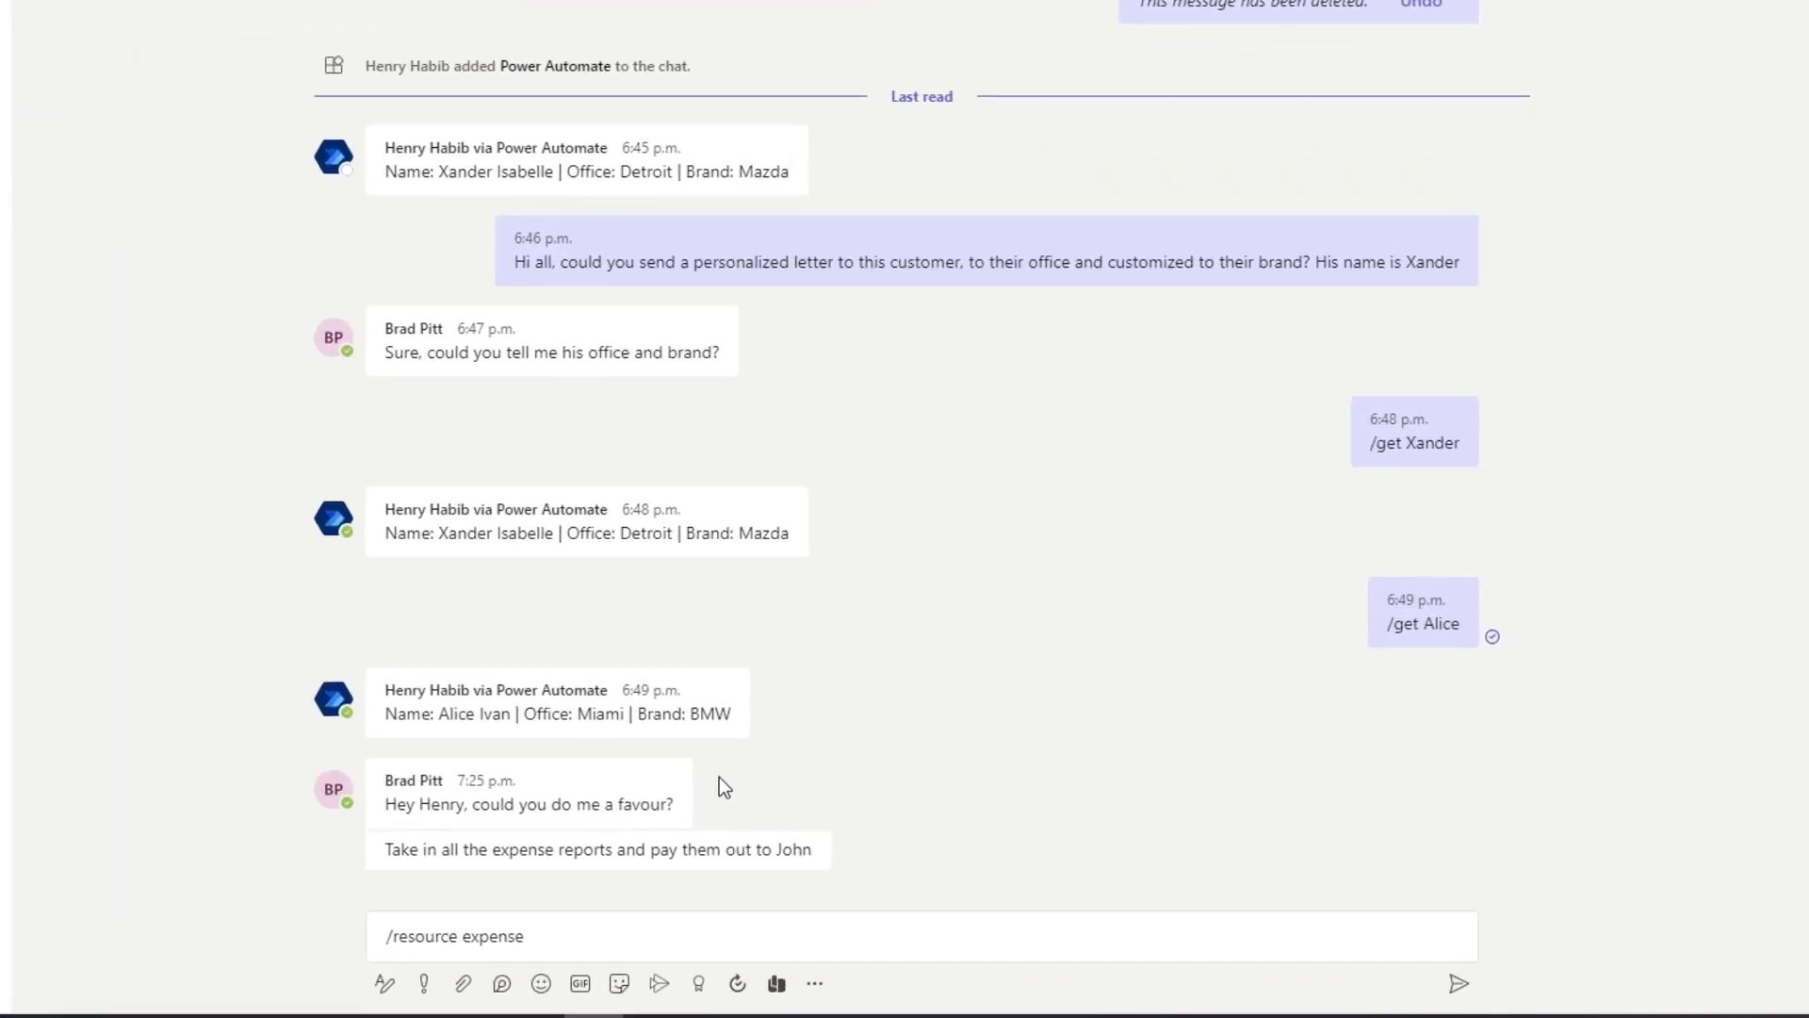
{"action": "mouse_move", "coordinate": [773, 829]}
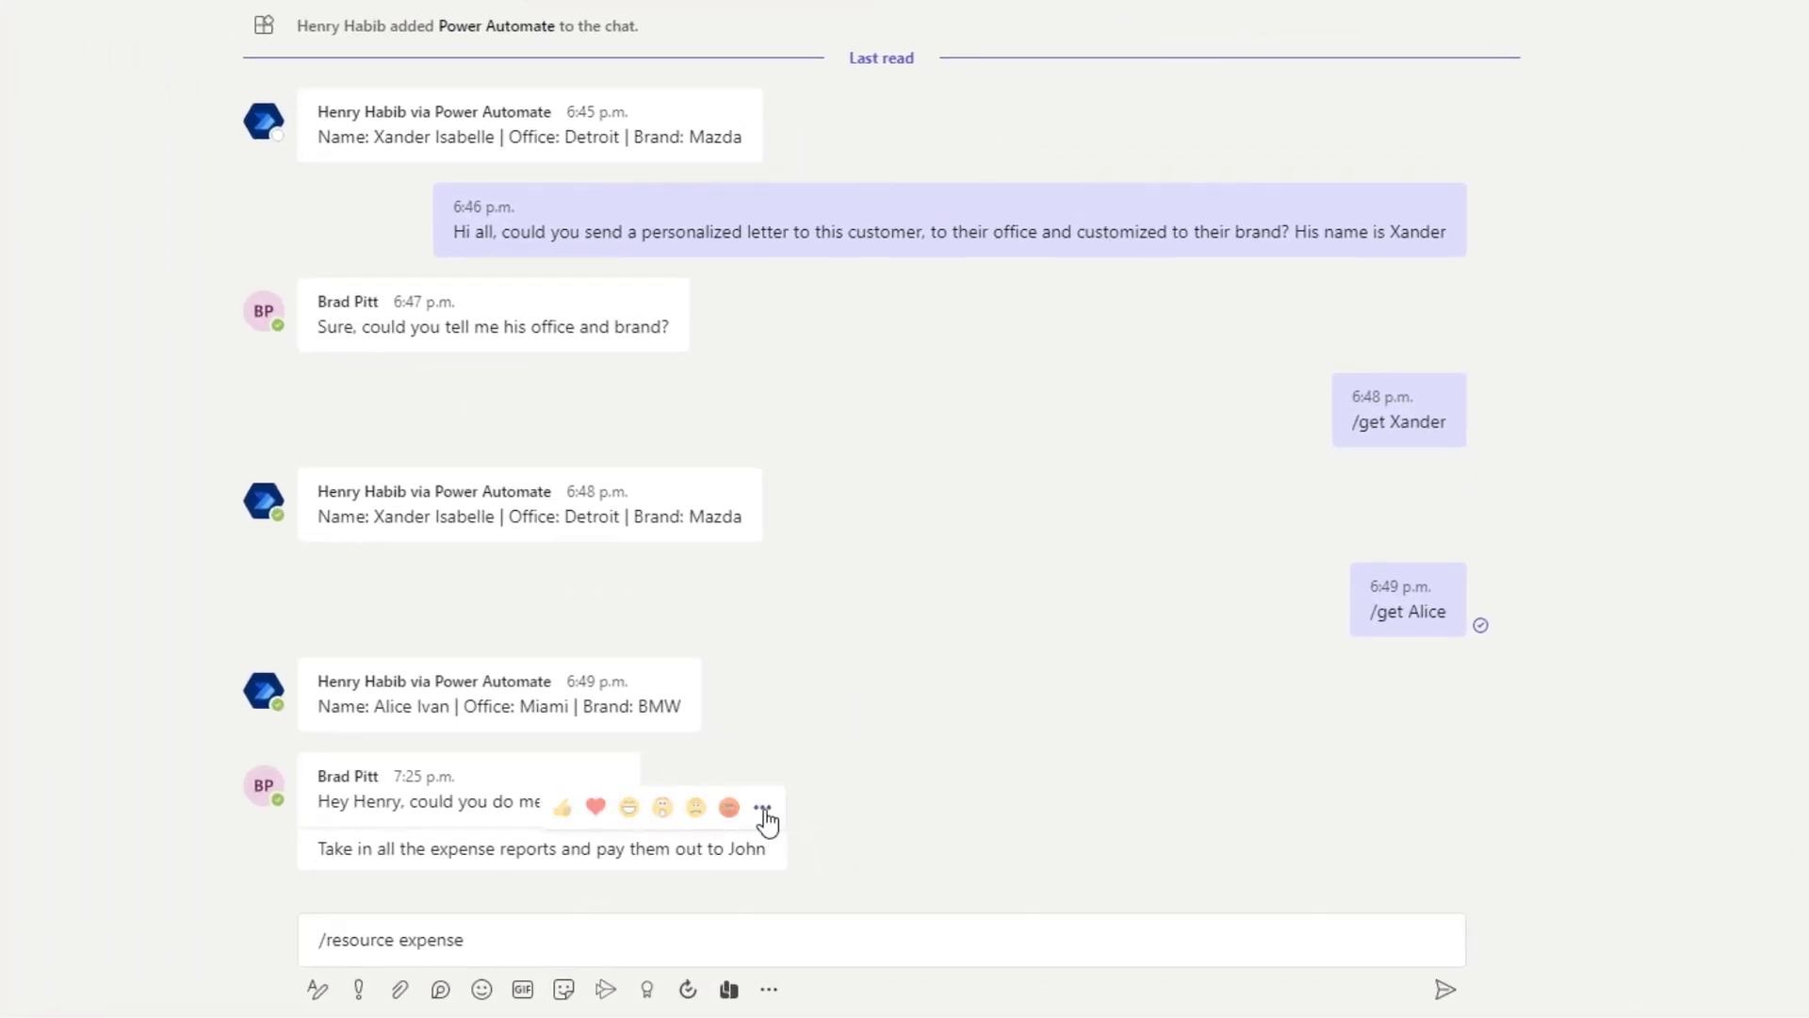
{"action": "left_click", "coordinate": [763, 811]}
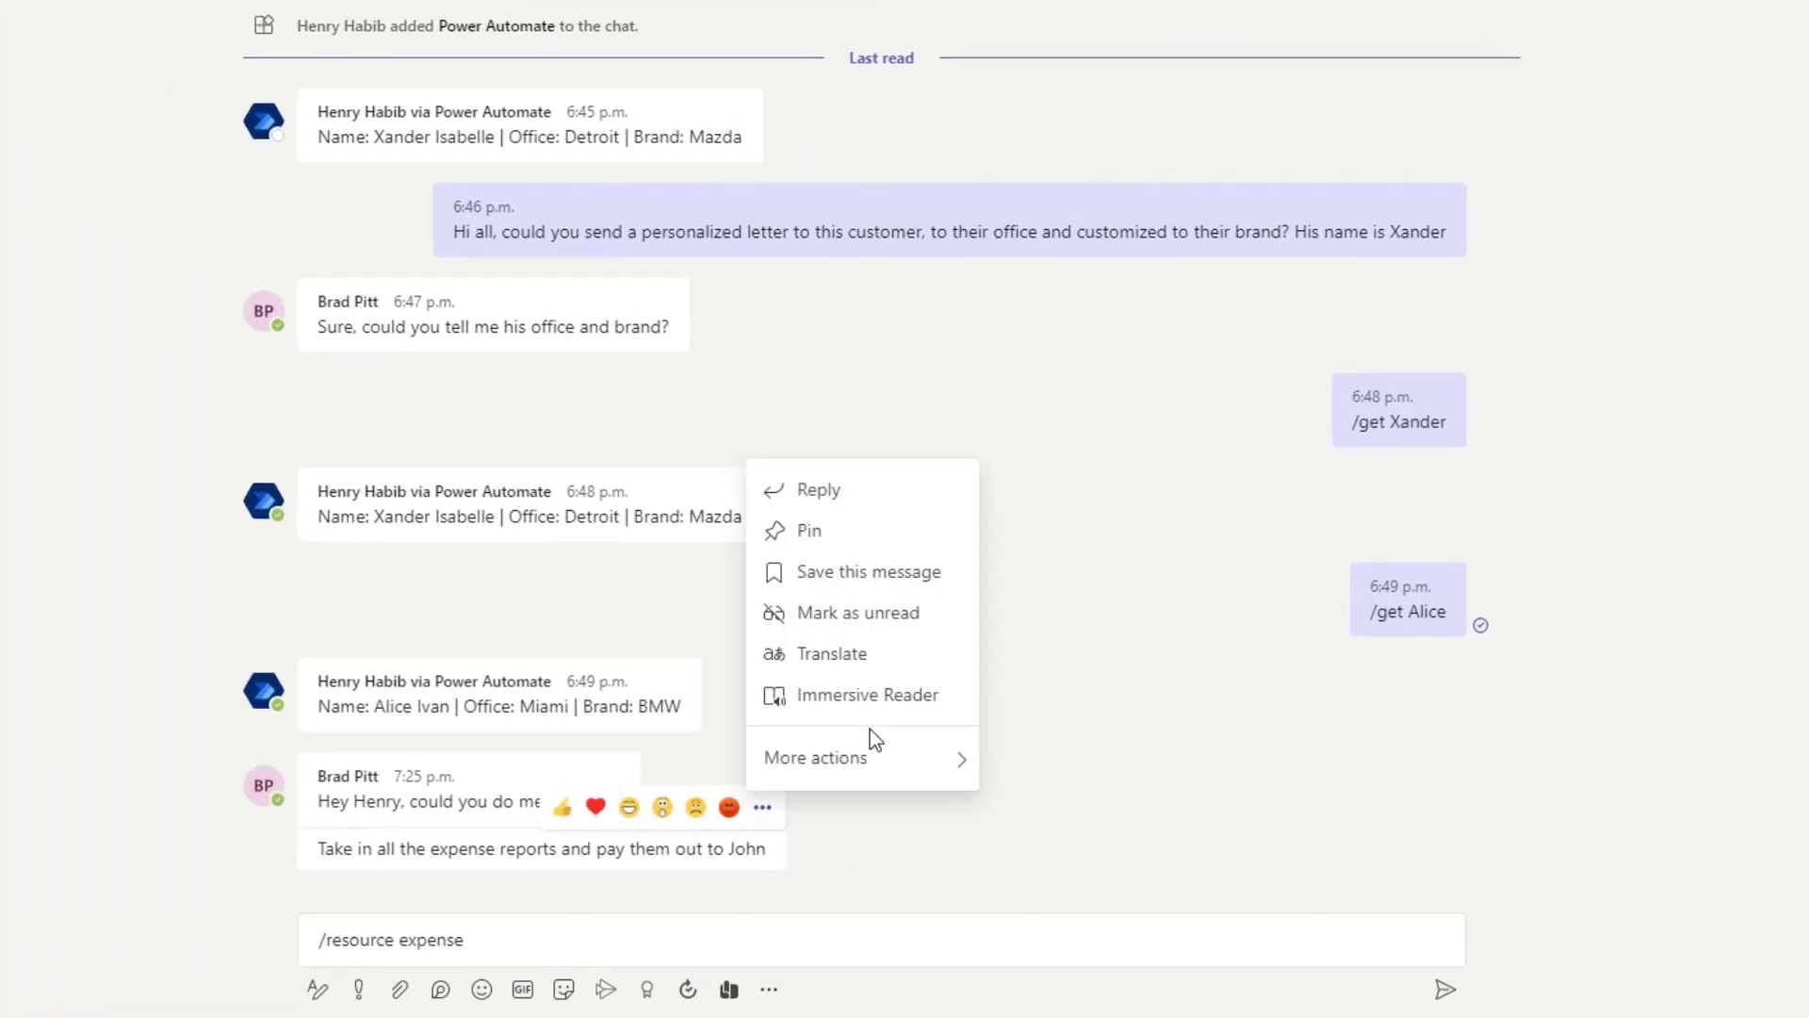
{"action": "left_click", "coordinate": [875, 761]}
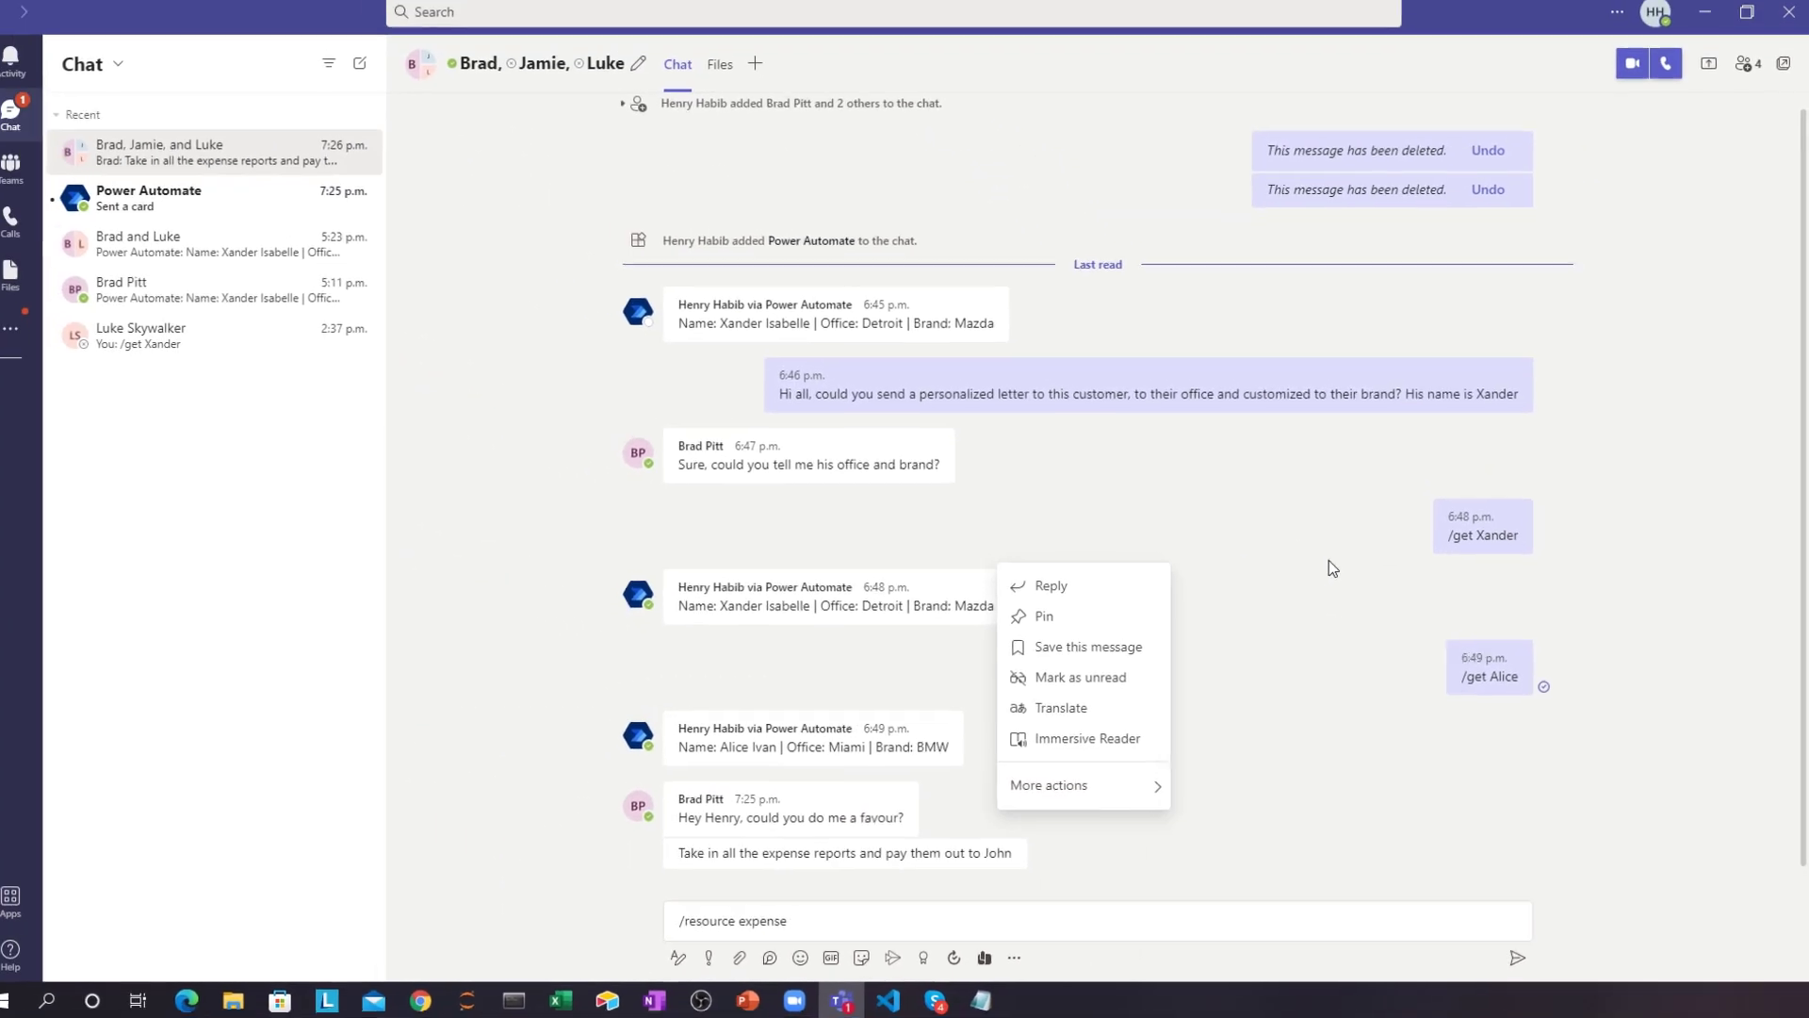
{"action": "left_click", "coordinate": [1232, 481]}
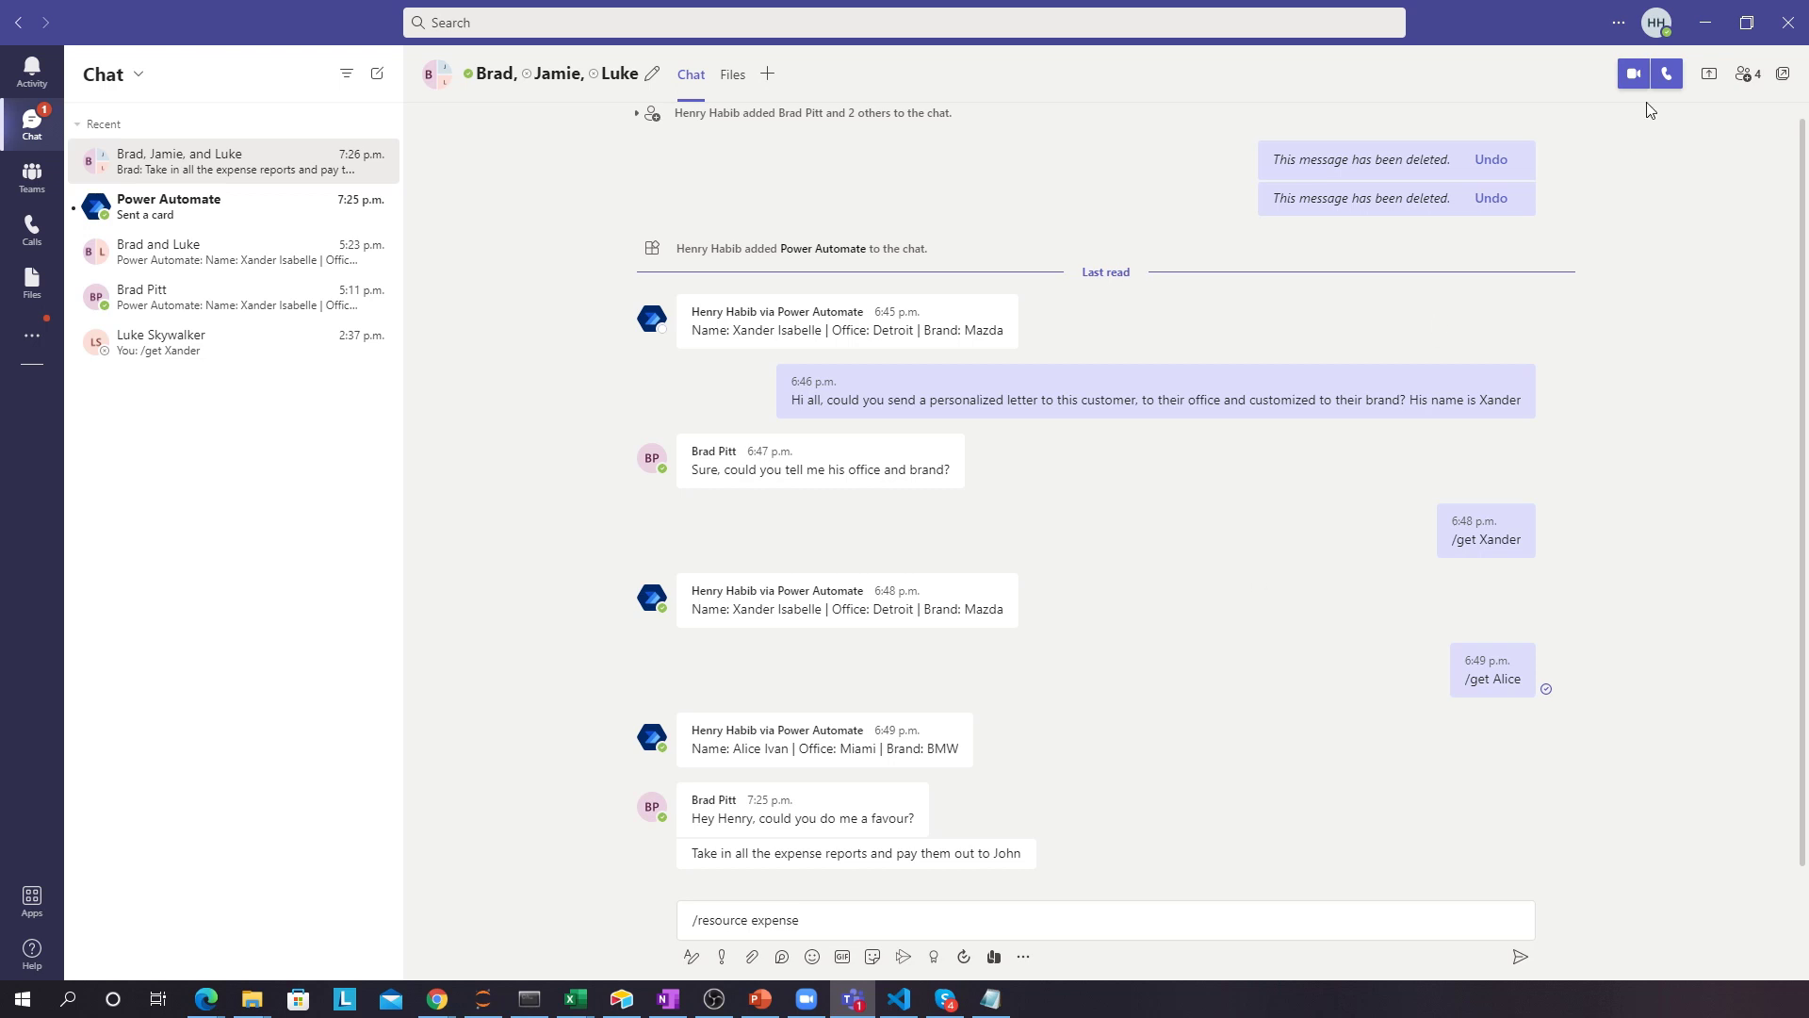
- Return to Power Automate and open the Add Task flow for editing
{"action": "left_click", "coordinate": [1706, 22]}
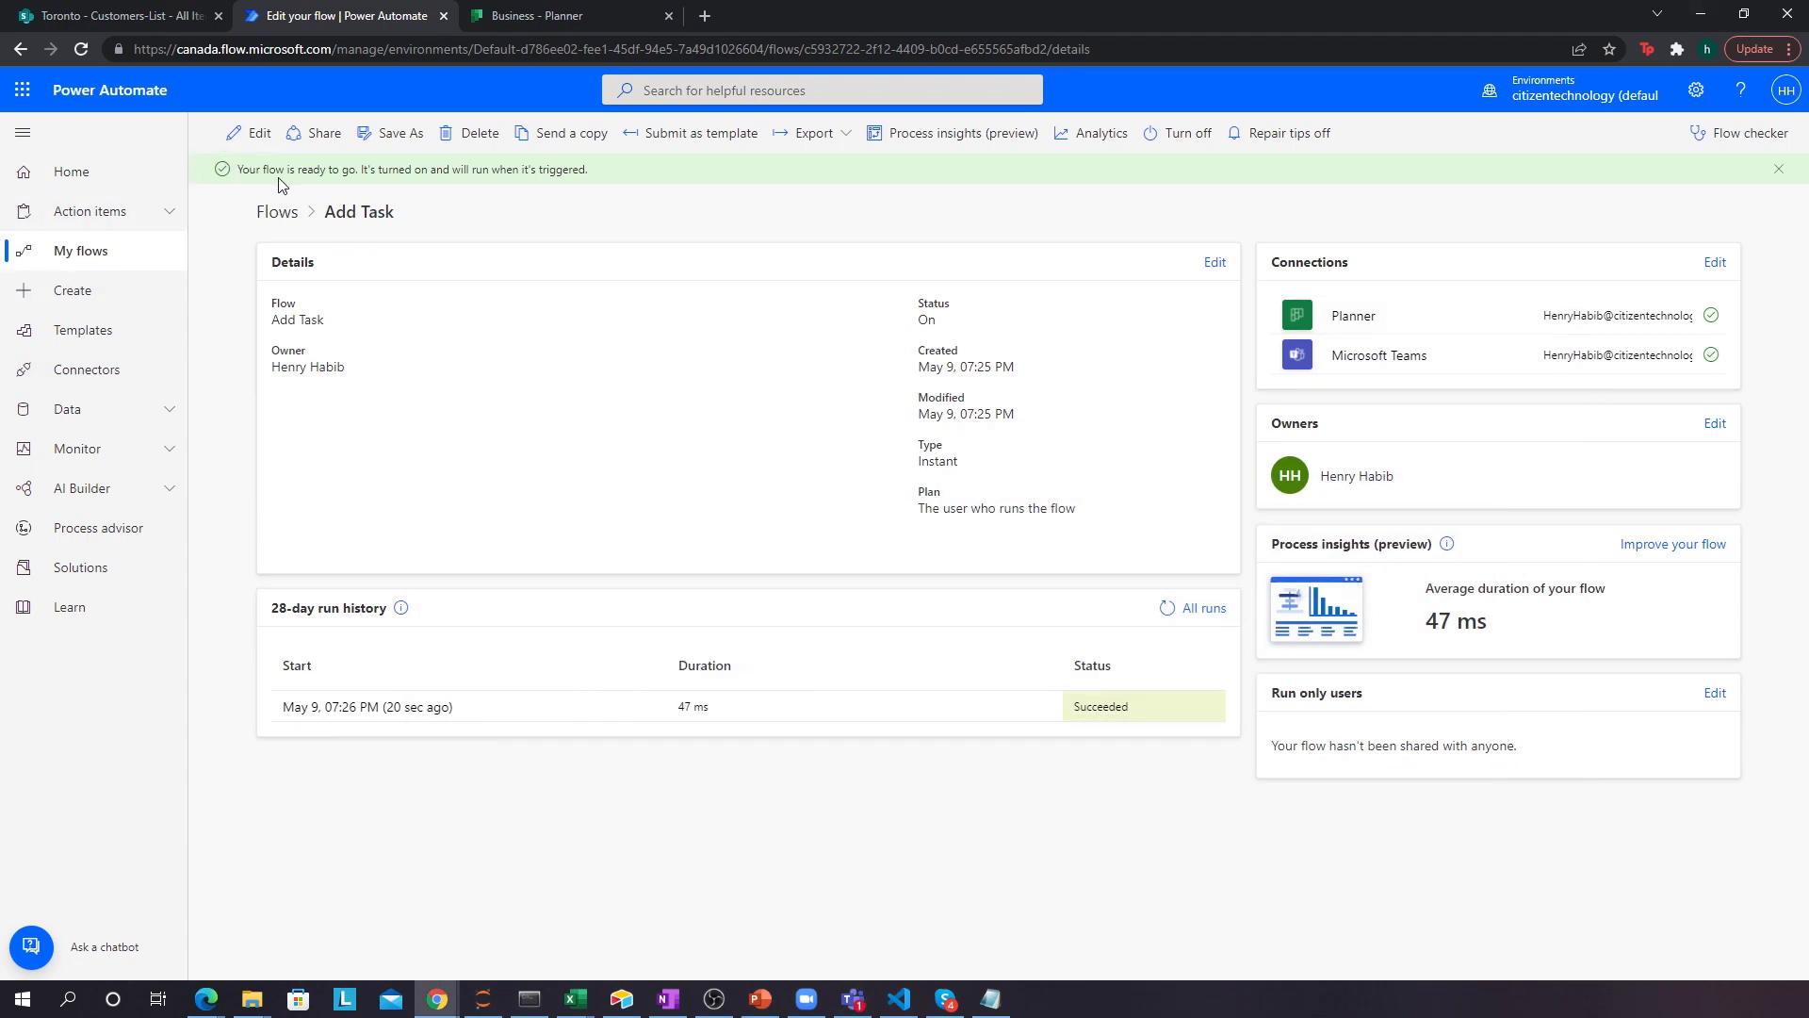
{"action": "left_click", "coordinate": [272, 134]}
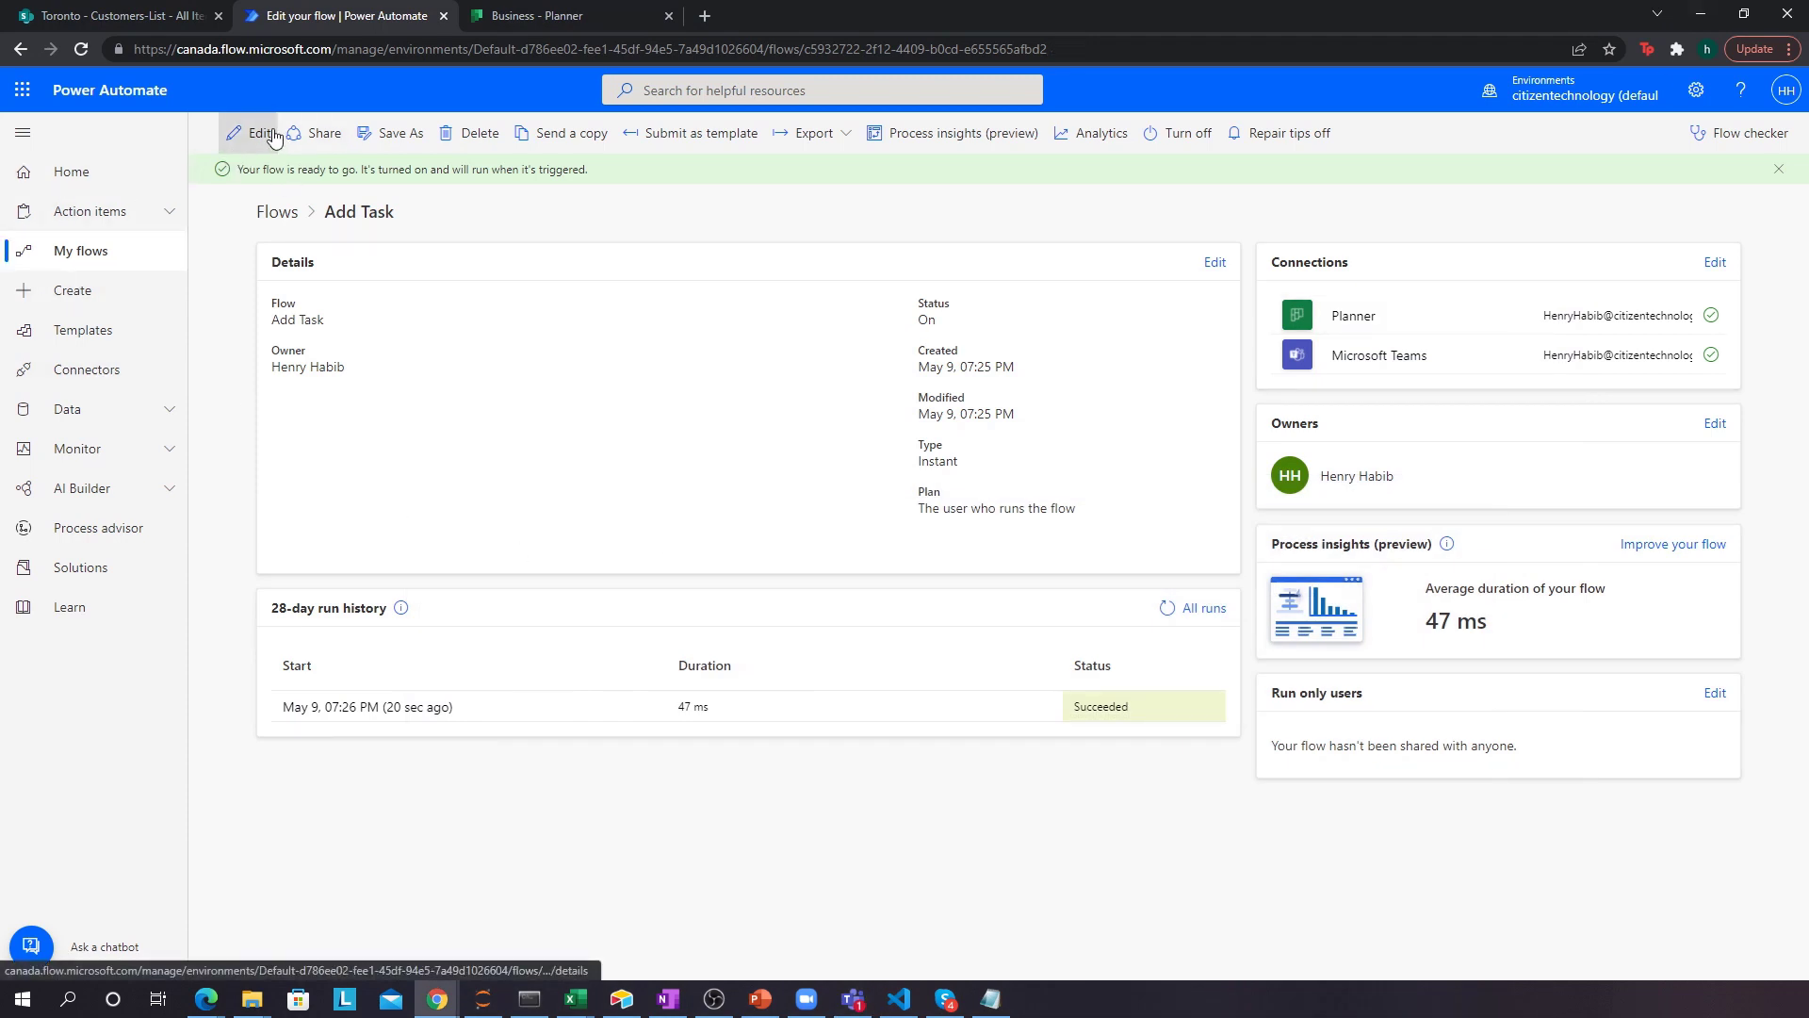